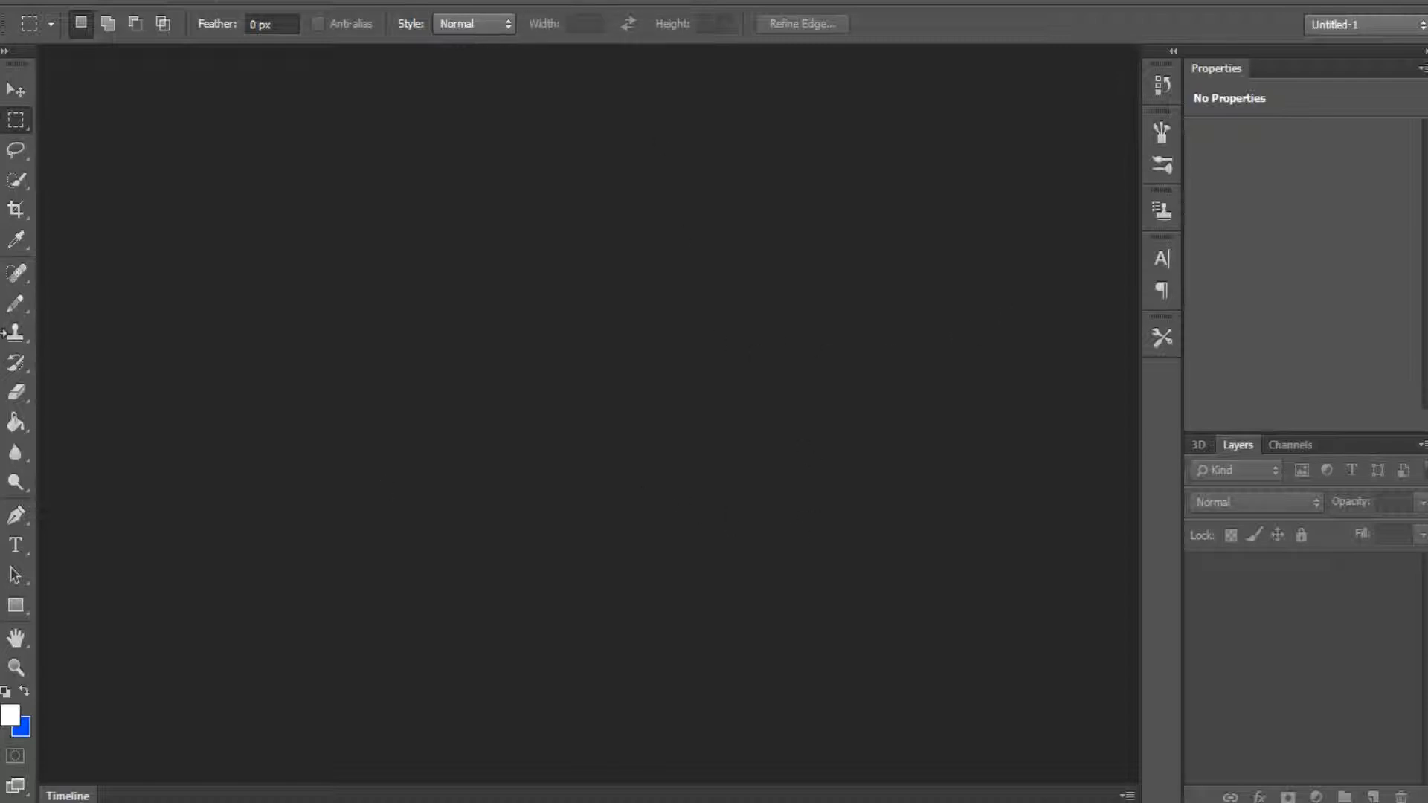
Step: Create a new document named "example" from the thumbnail preset, 1920 × 1080 pixels at 72 pixels/inch
left_click(6, 92)
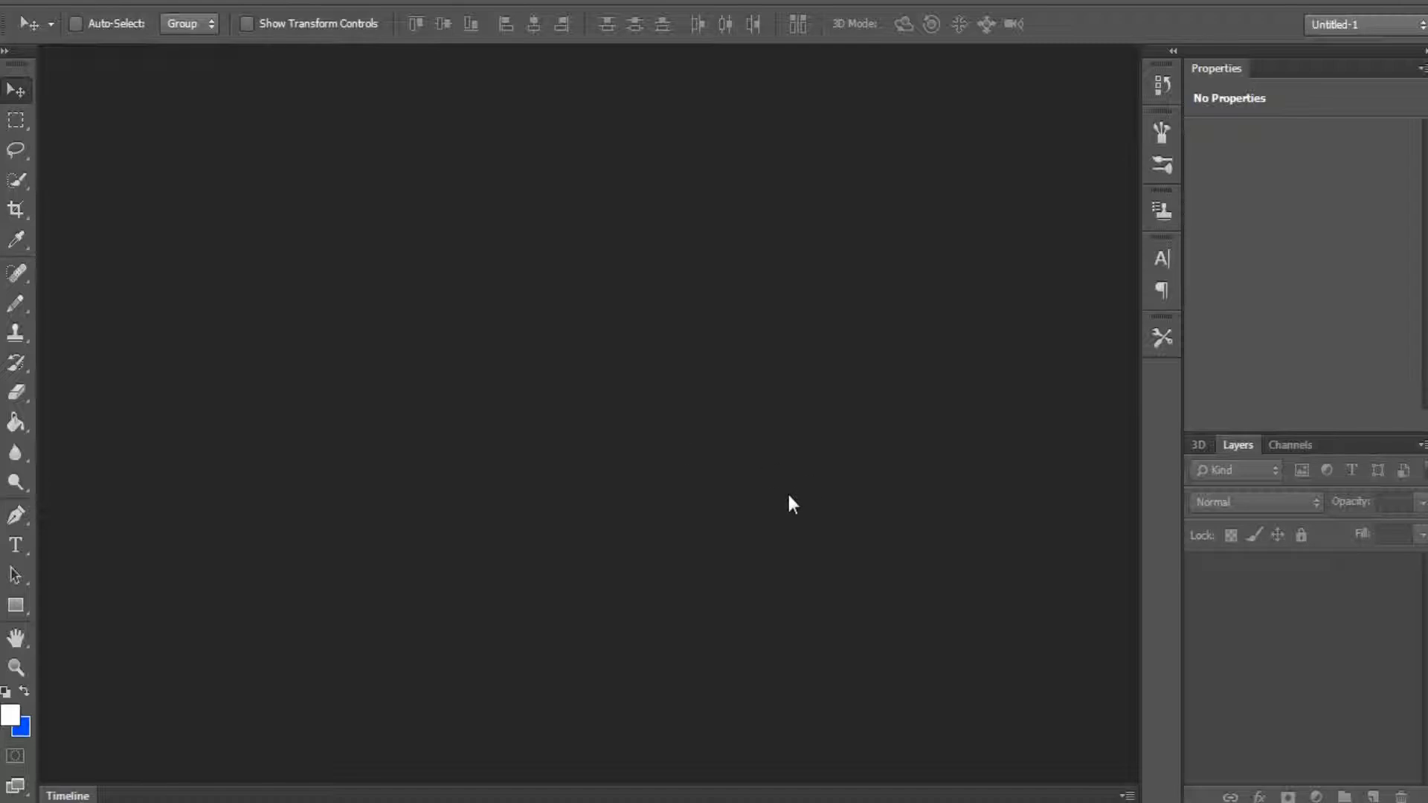
key("ctrl+n")
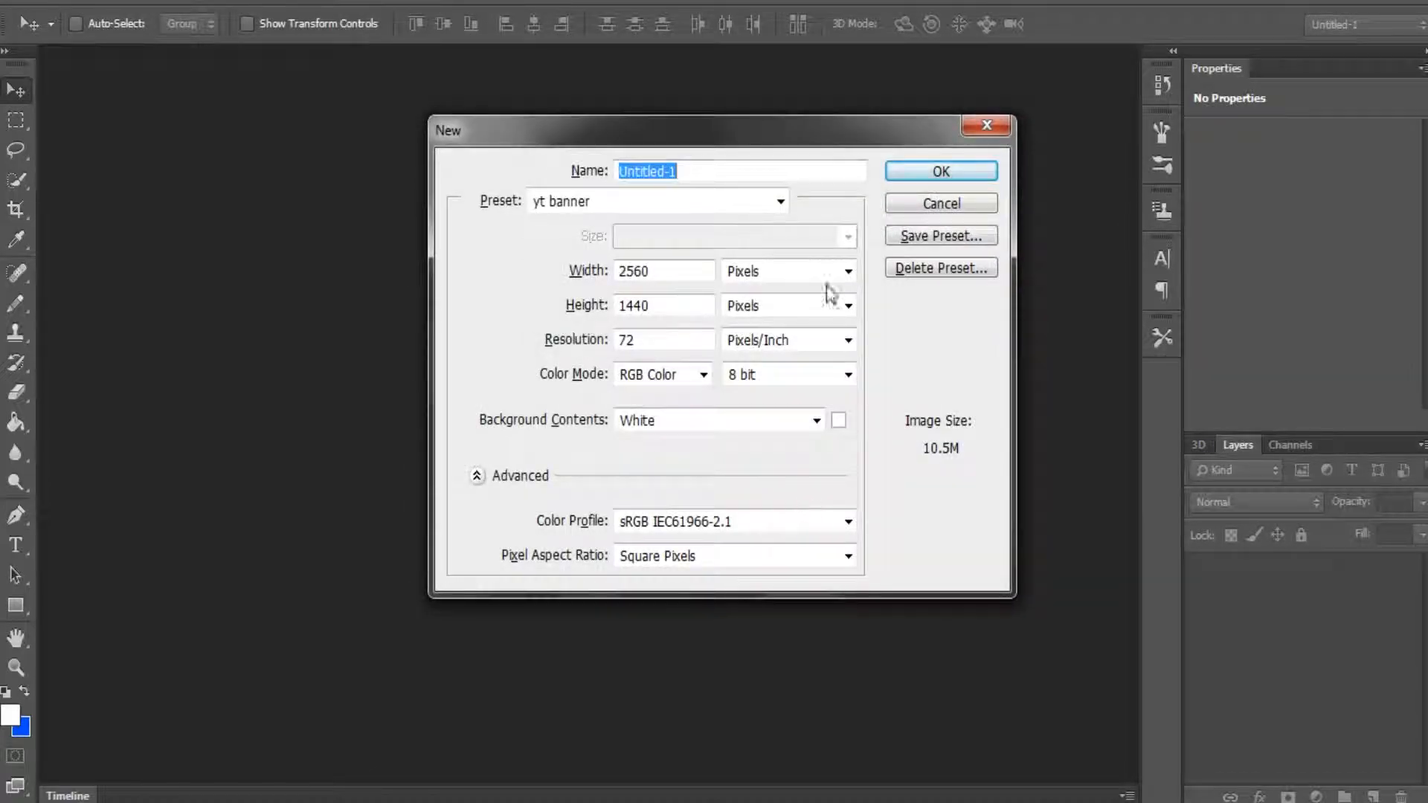
key("BackSpace")
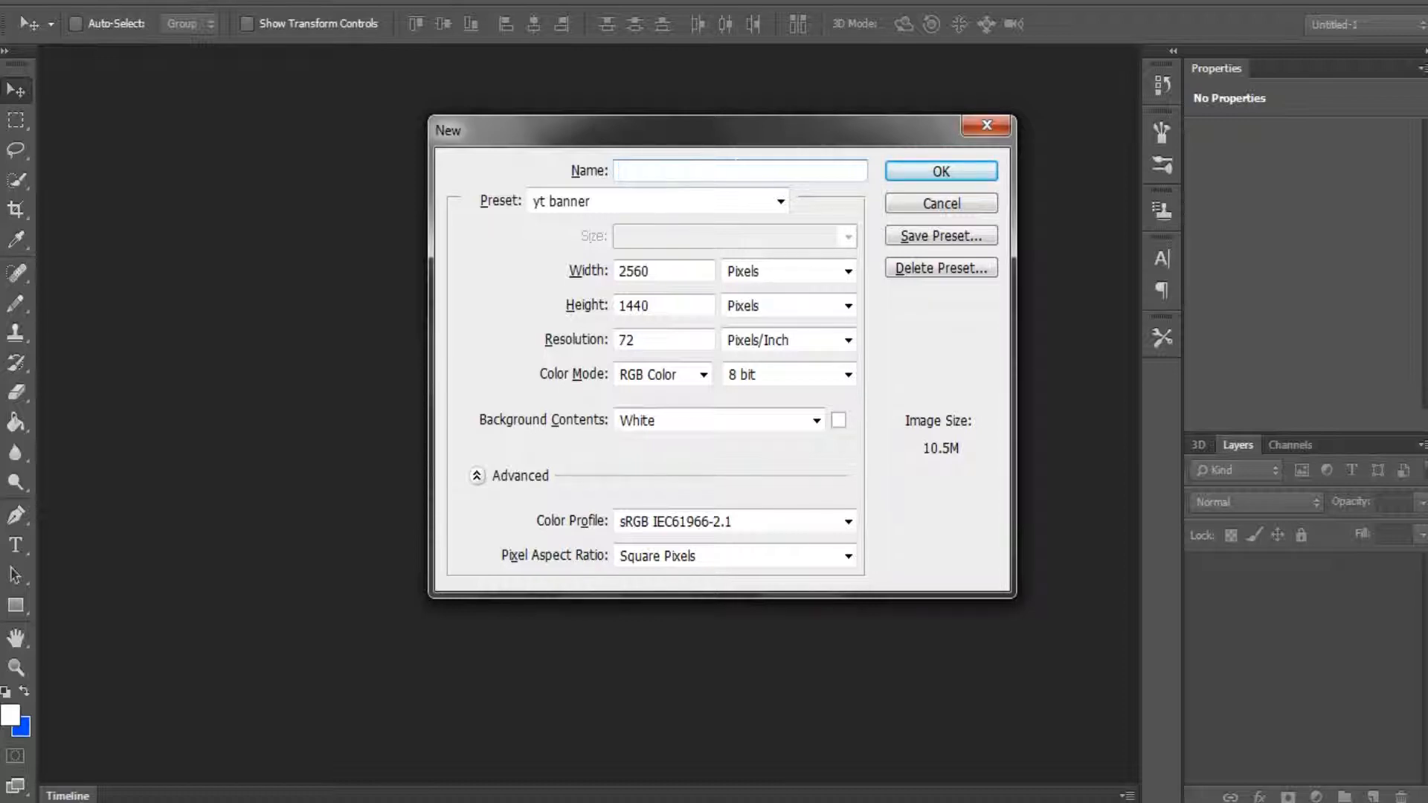
type("example")
left_click(608, 208)
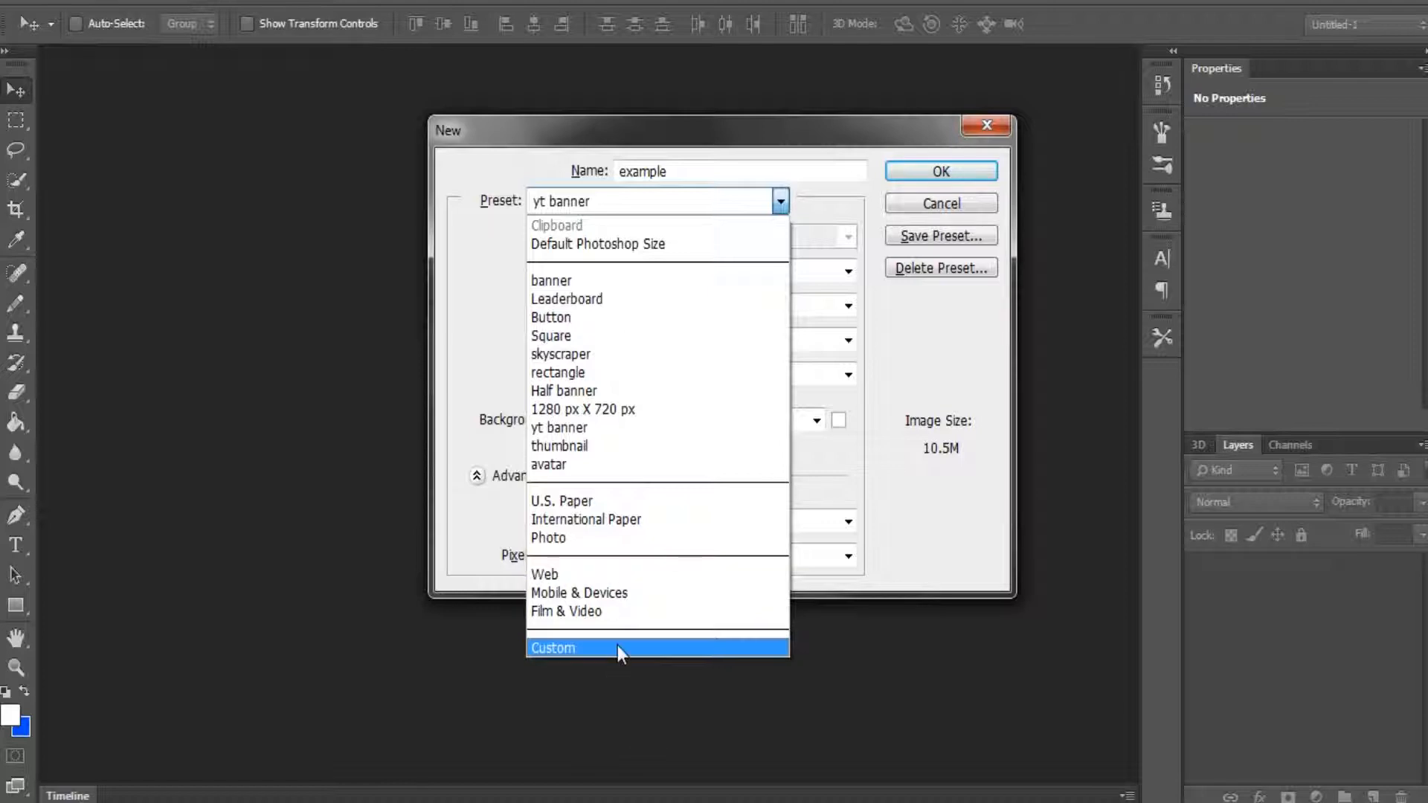
left_click(648, 449)
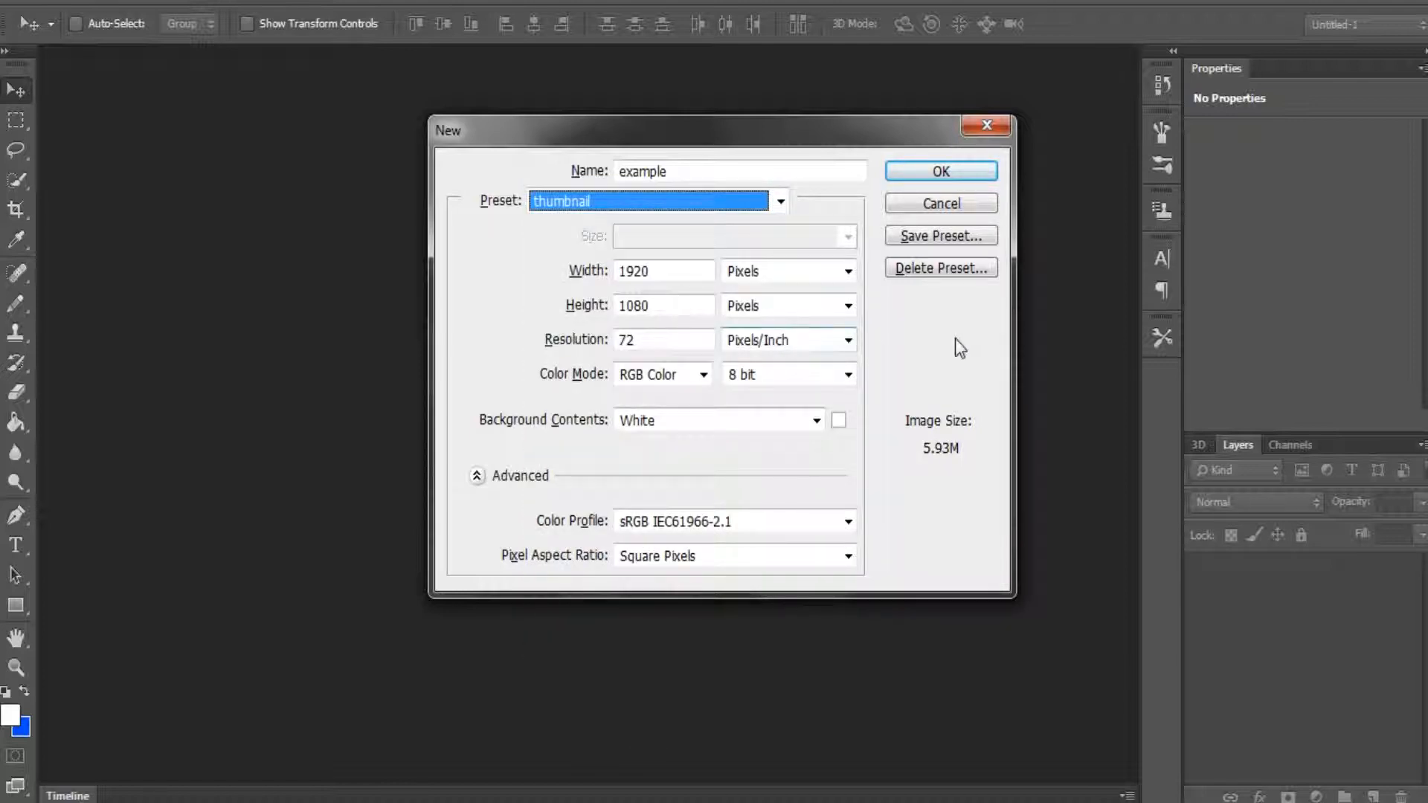
left_click(951, 177)
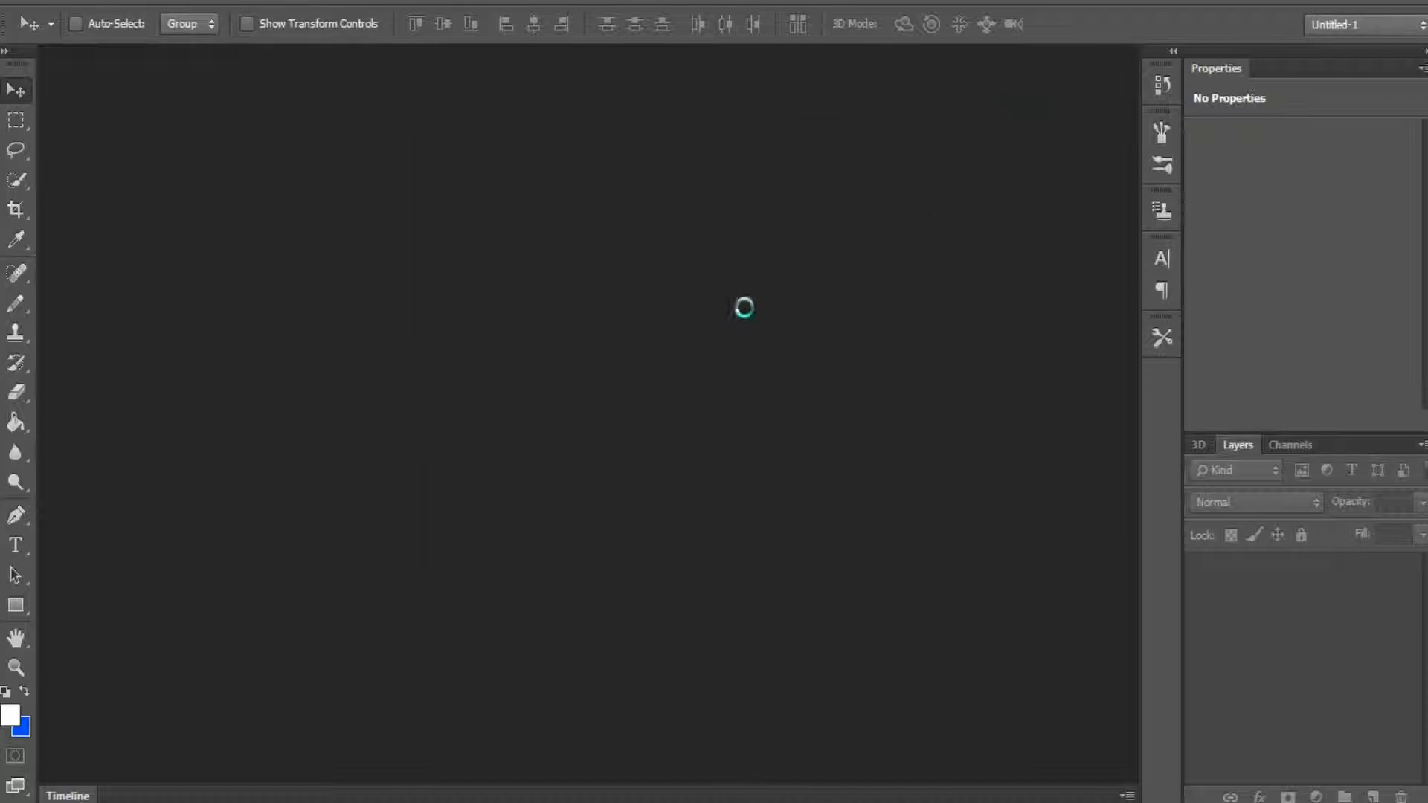
left_click(746, 319)
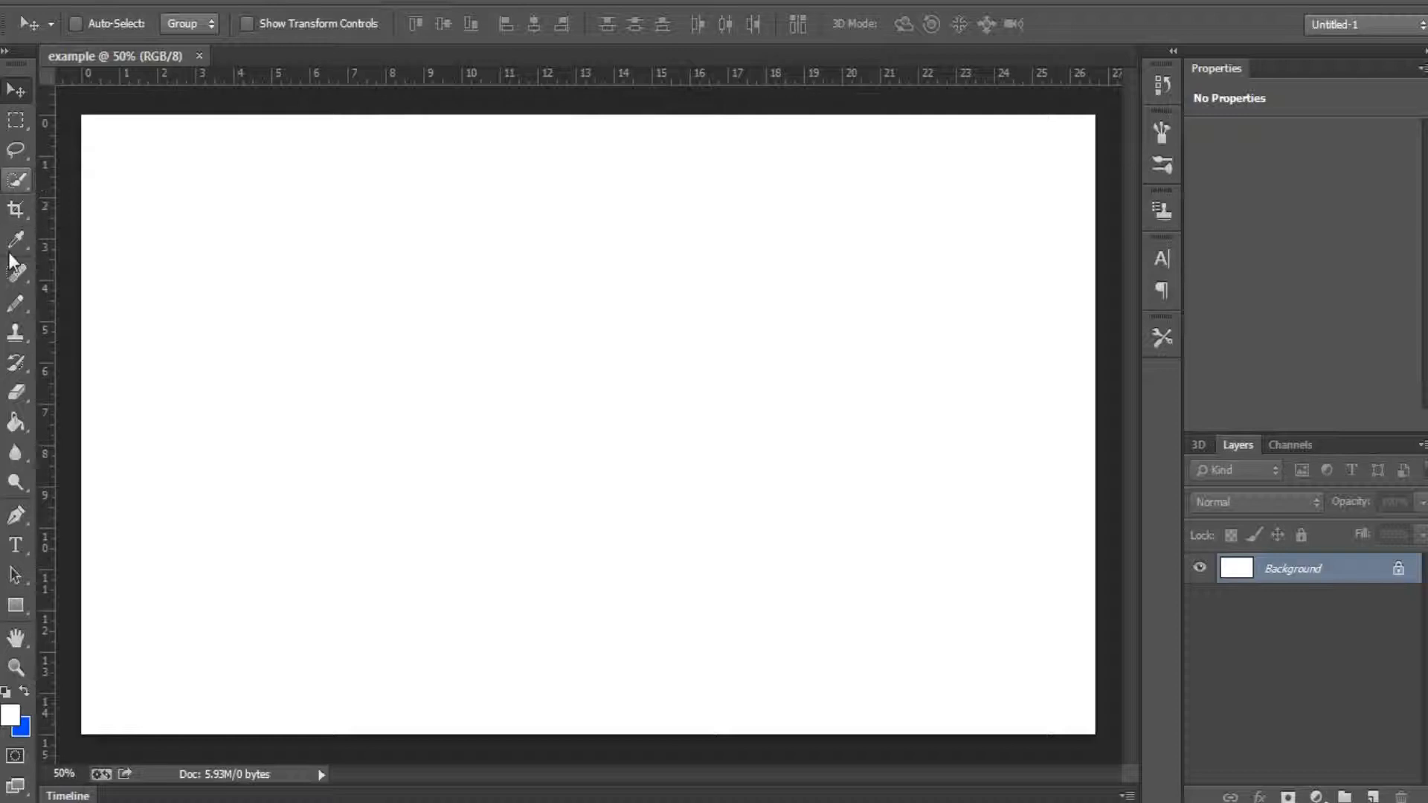
Step: With the rulers shown, place two horizontal guides at about 5.7 and 9.9 on the vertical ruler
left_click(15, 120)
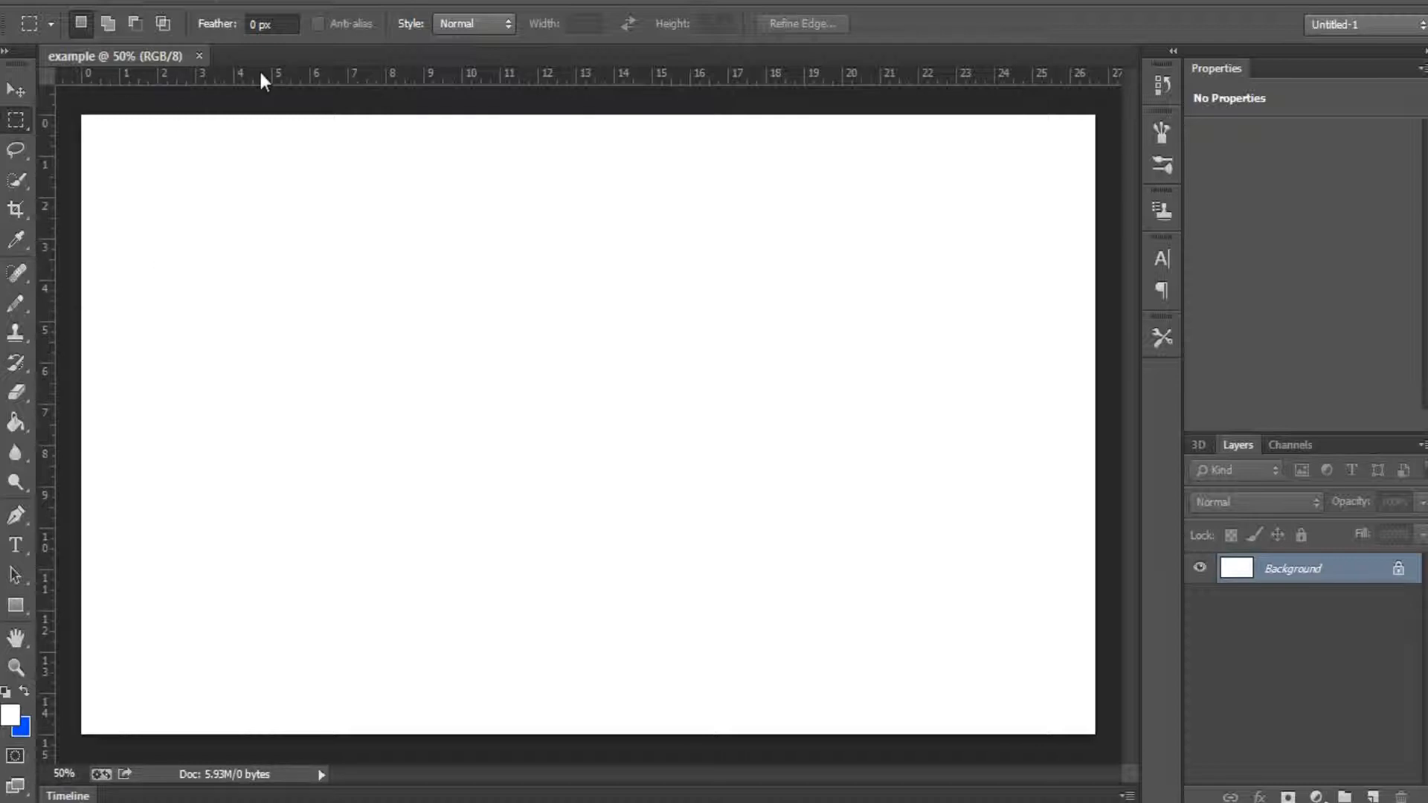
key("ctrl+r")
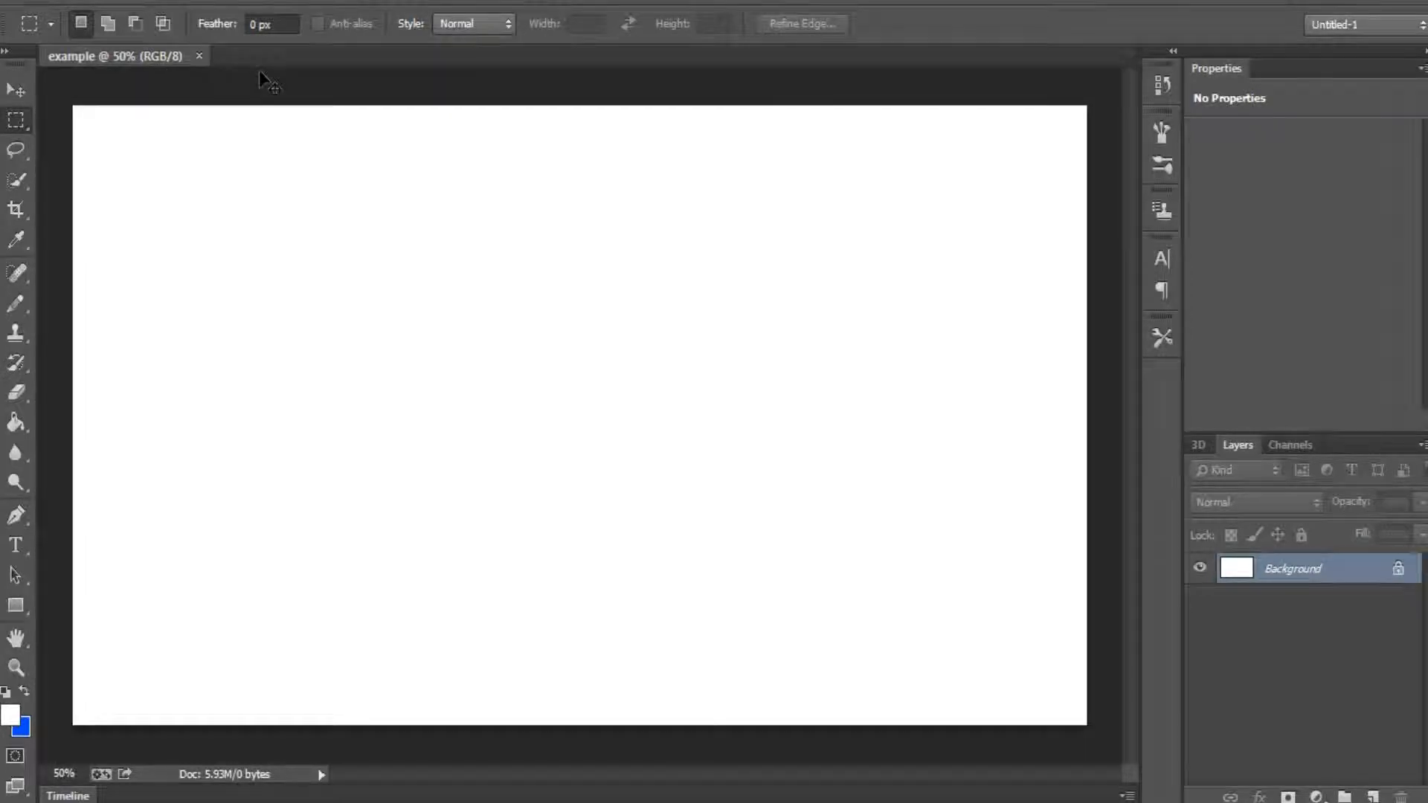
key("ctrl+r")
left_click_drag(259, 91, 361, 349)
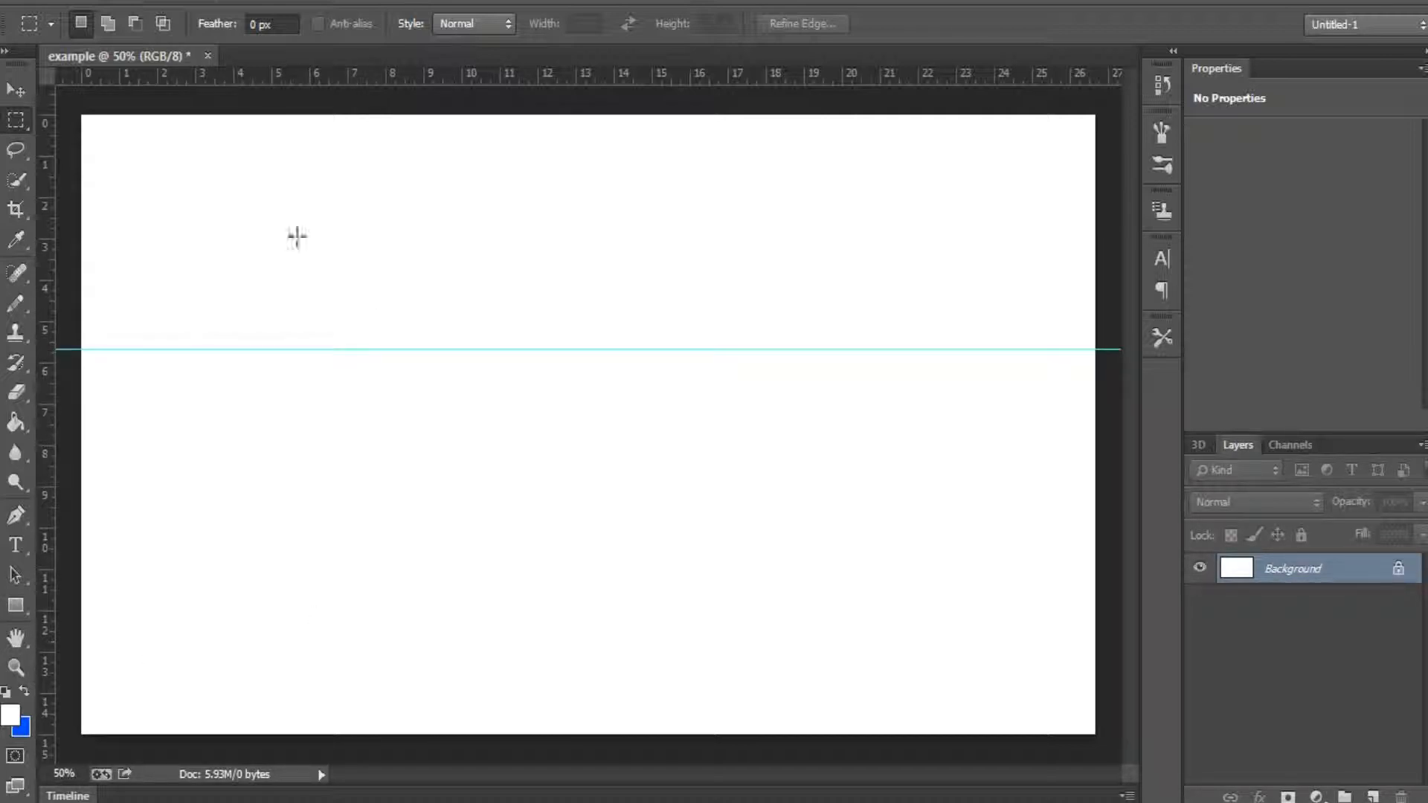
left_click_drag(458, 100, 449, 524)
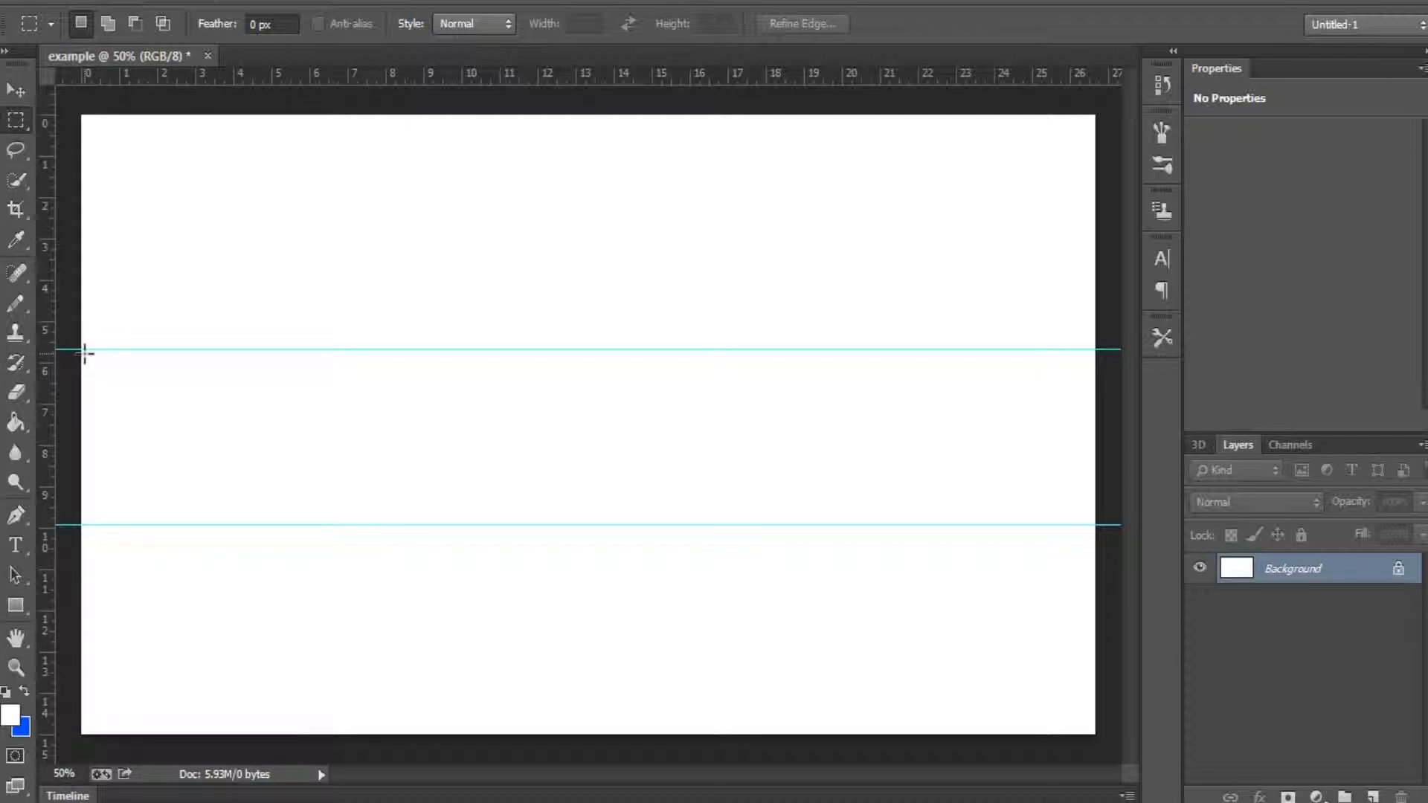
Step: Select the full-width band between the two guides and set the foreground color to bright cyan
left_click_drag(383, 396, 1093, 526)
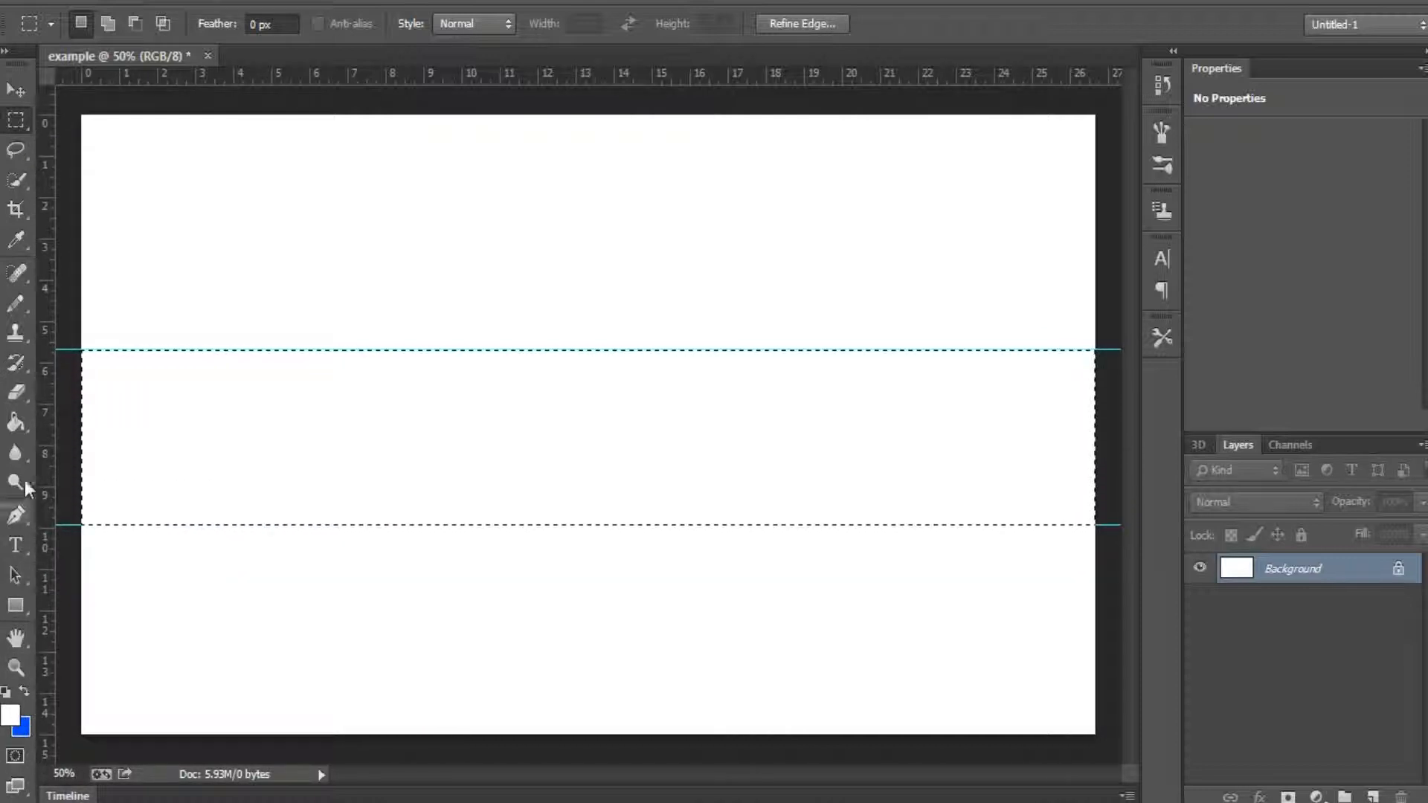
left_click(16, 423)
left_click(10, 715)
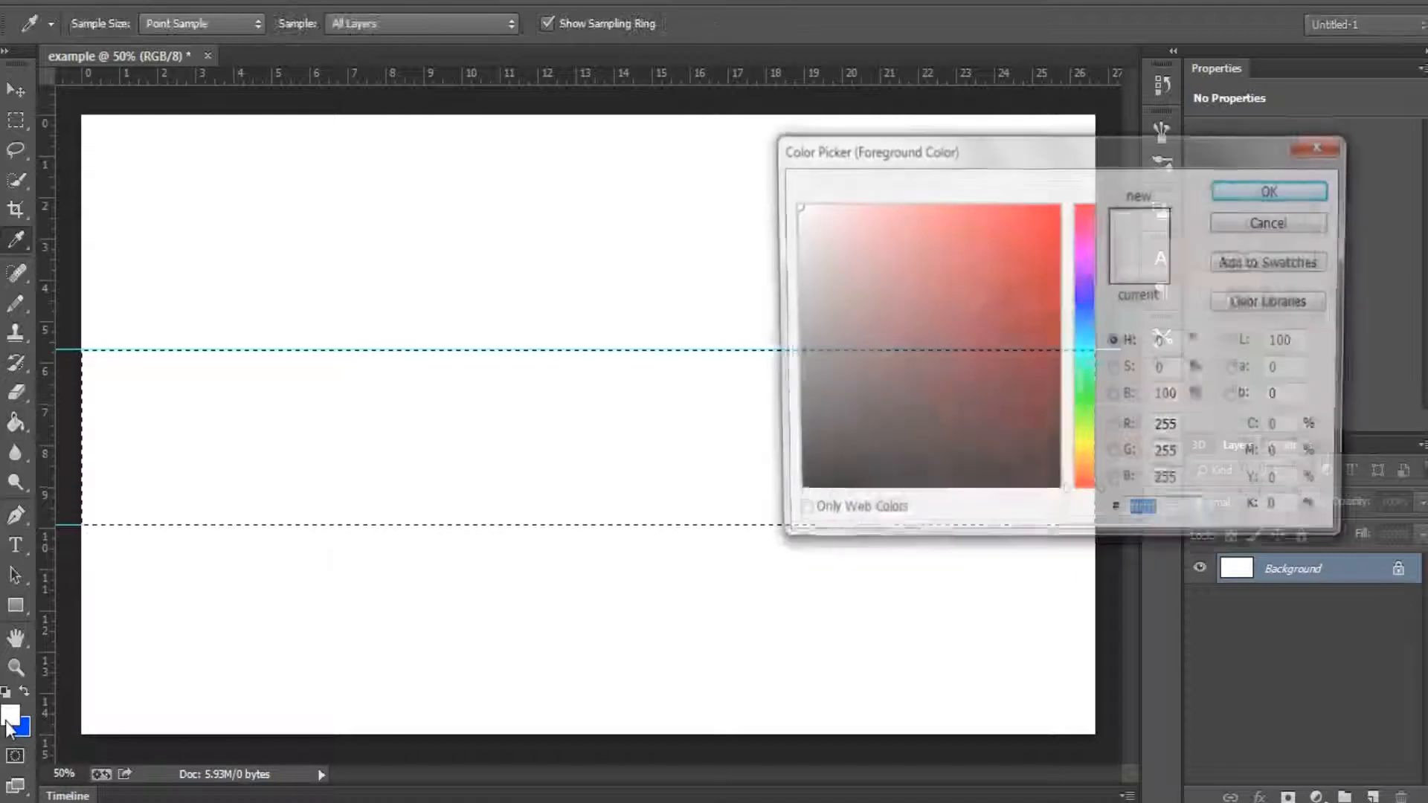
left_click(1087, 348)
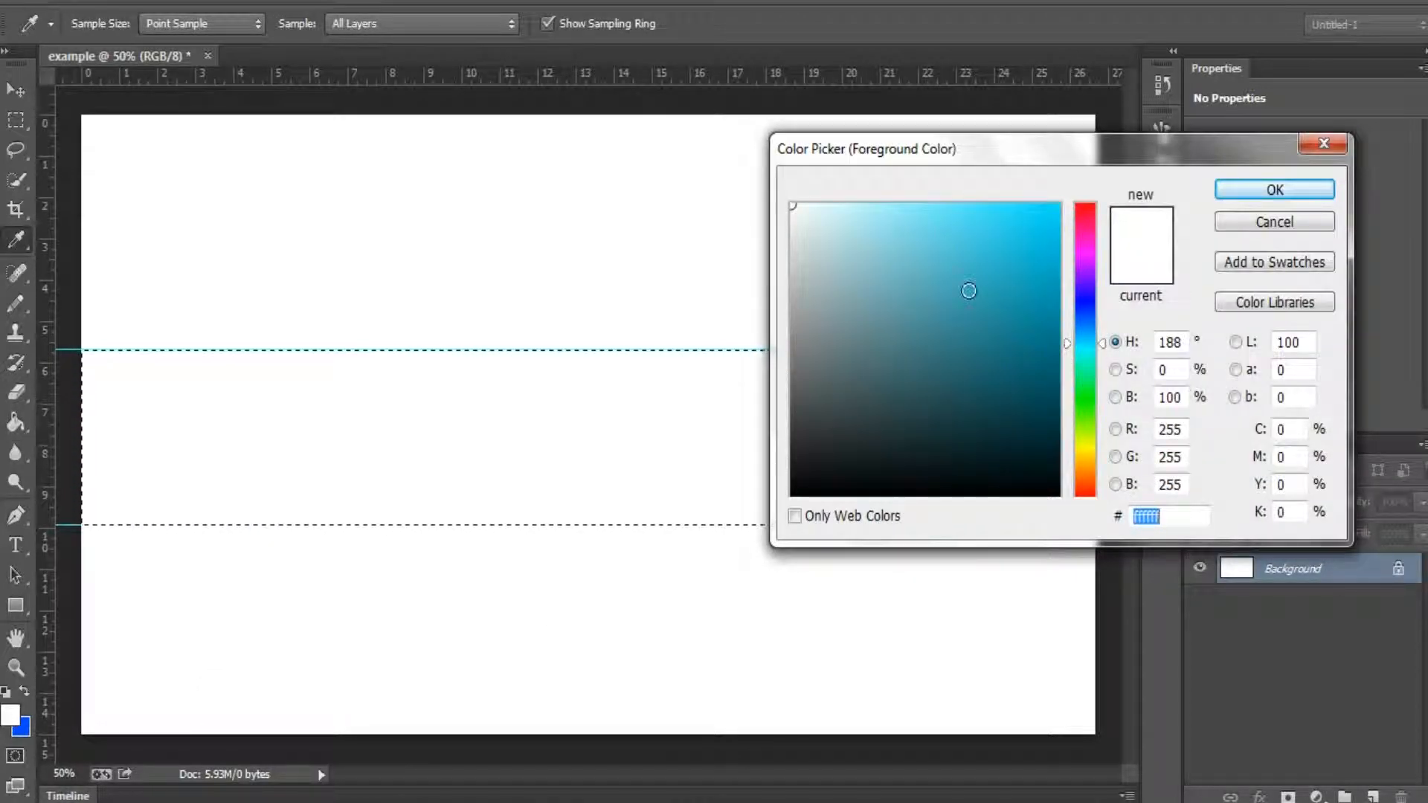
left_click(1058, 206)
left_click(1273, 190)
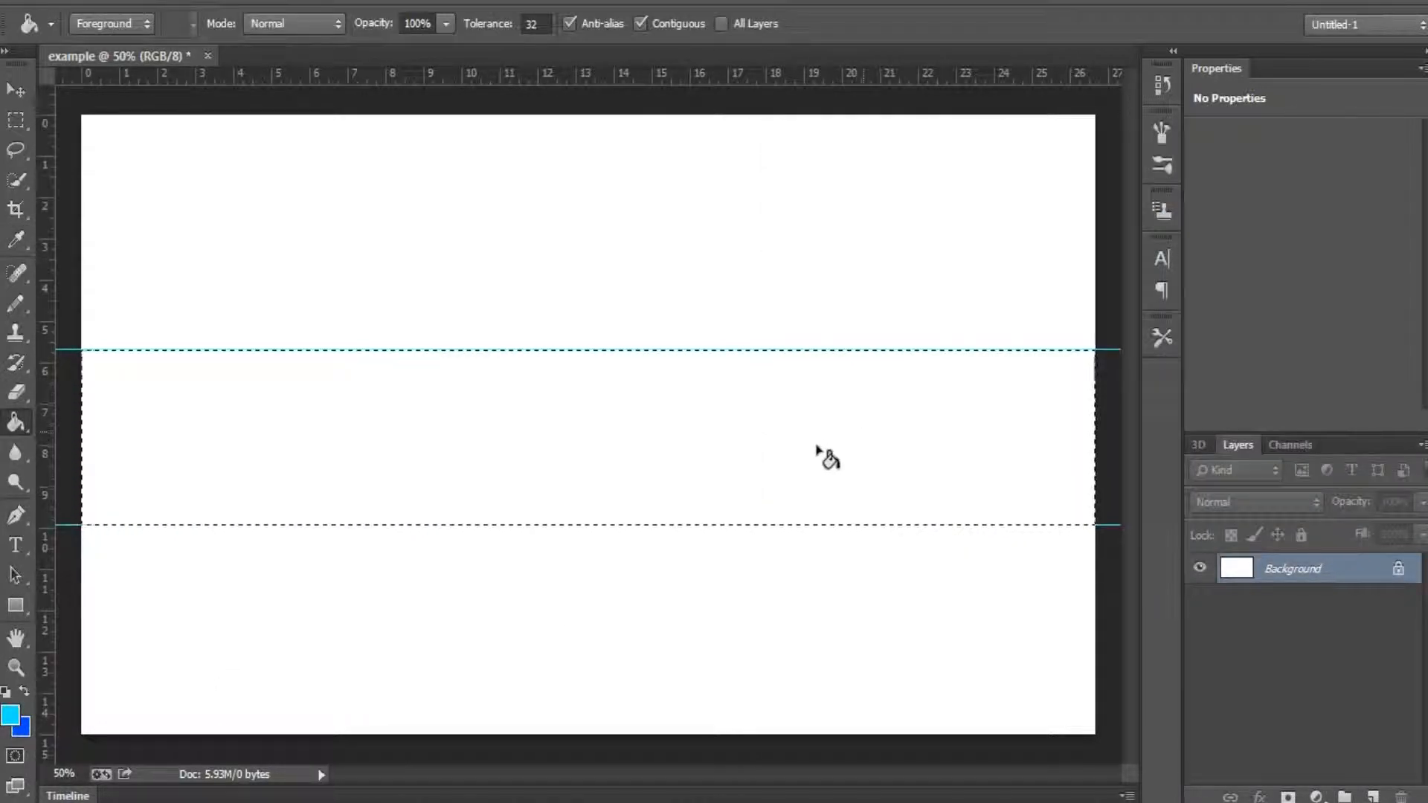
Step: Fill the selected band with the foreground color and try to move it up and down
left_click(816, 447)
left_click(15, 90)
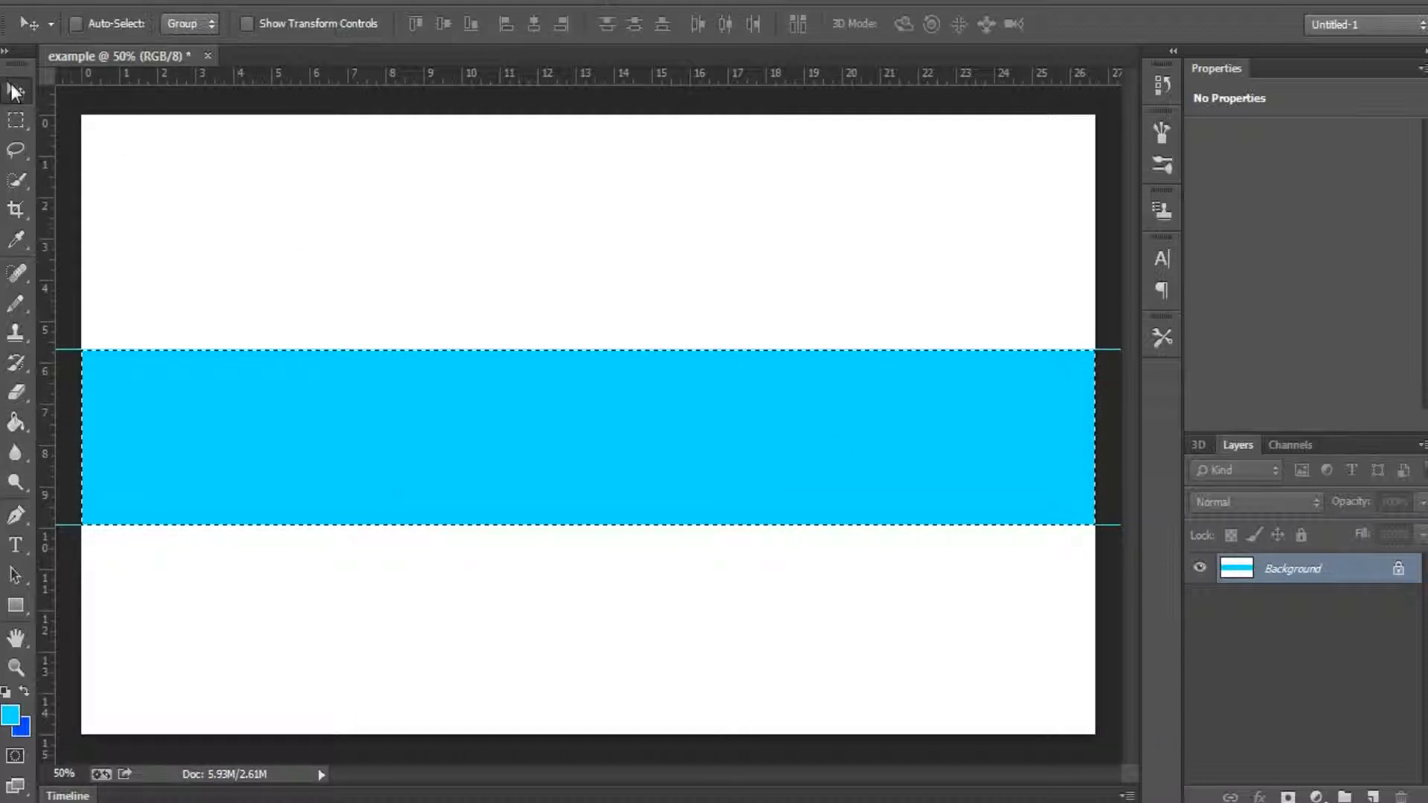
left_click_drag(213, 475, 217, 326)
left_click_drag(284, 549, 279, 672)
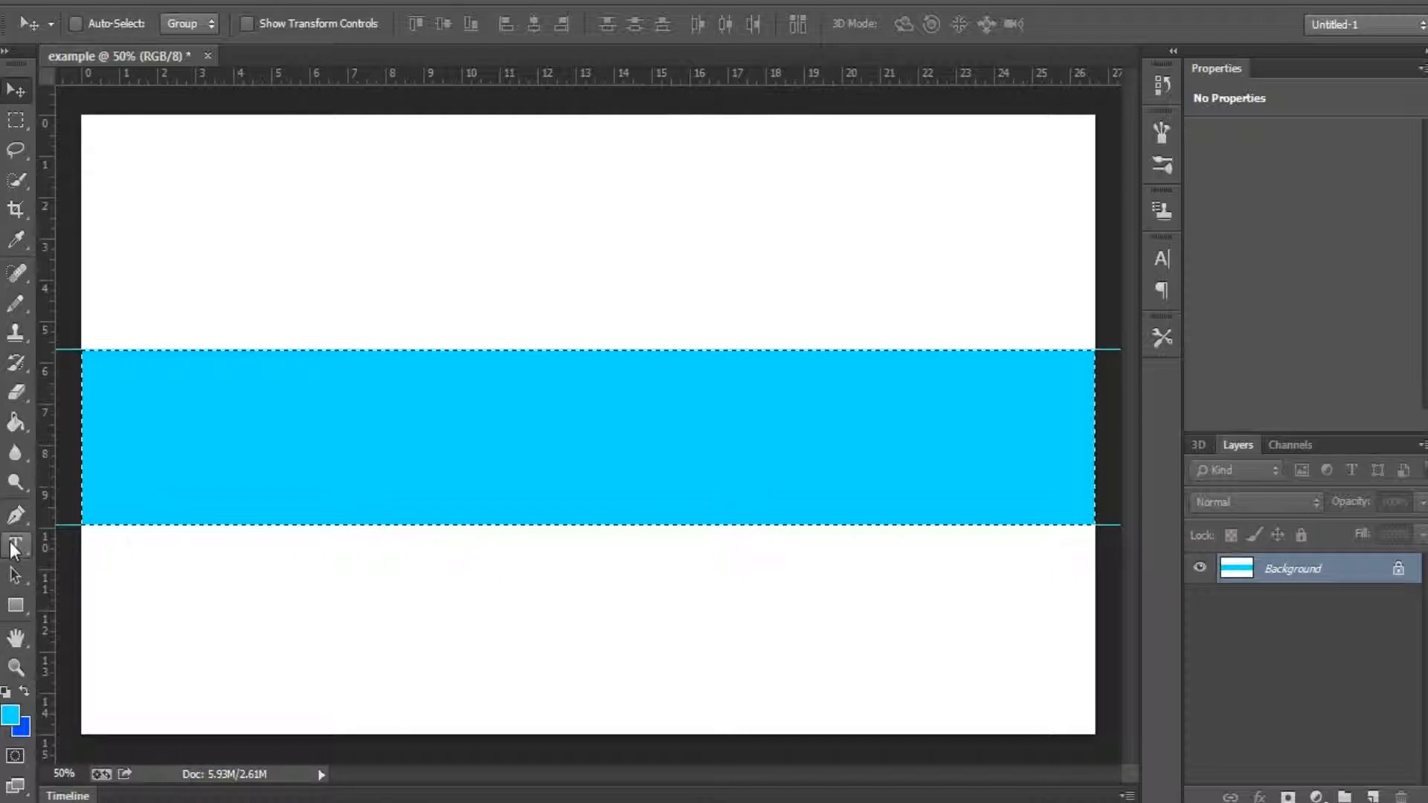
Step: Brush the Eraser over the cyan band with several dots and long freehand curves
left_click(16, 392)
left_click(188, 386)
left_click(330, 409)
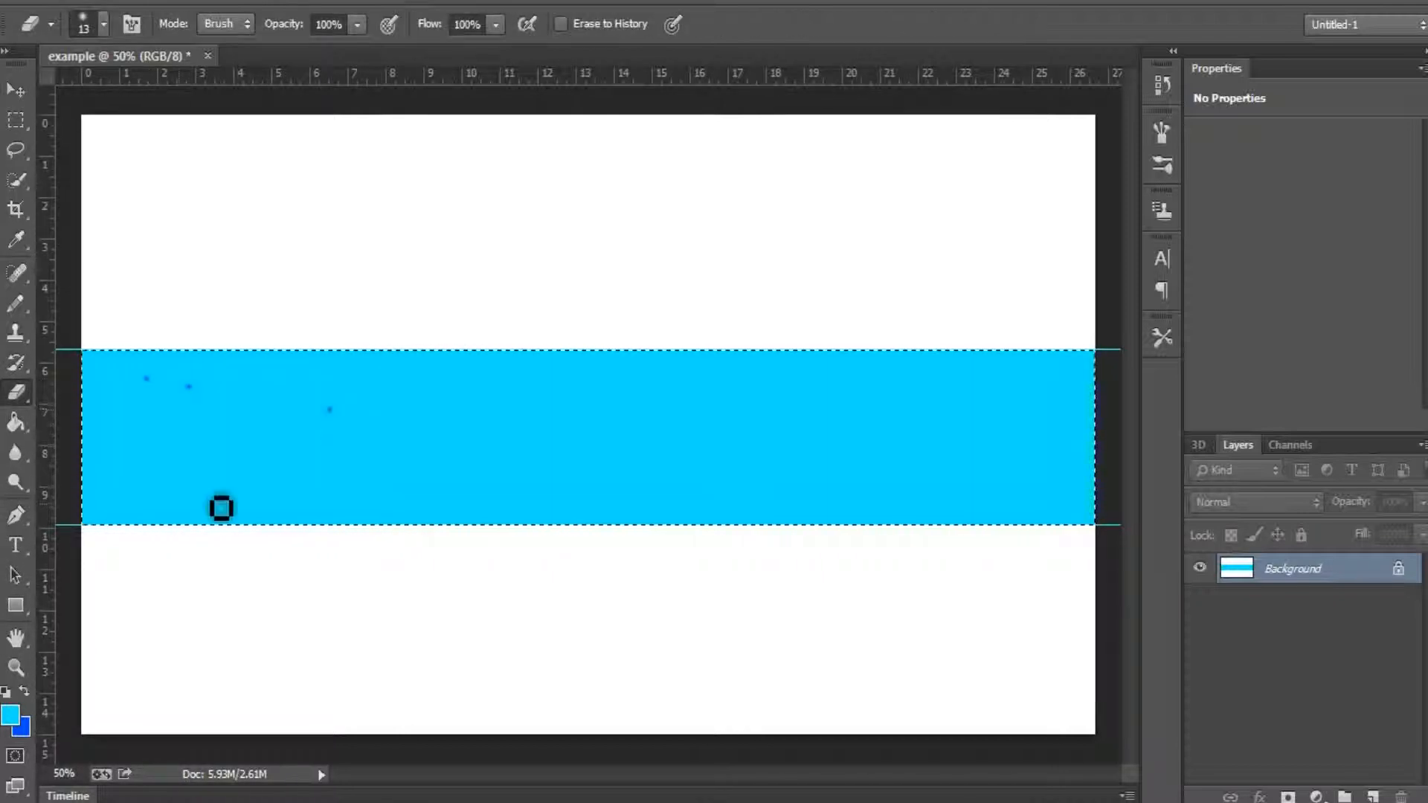
left_click(178, 503)
left_click(465, 499)
left_click_drag(604, 459, 724, 398)
mouse_move(978, 474)
left_mouse_down()
mouse_move(249, 471)
mouse_move(411, 459)
mouse_move(488, 581)
mouse_move(283, 531)
mouse_move(119, 457)
left_mouse_up()
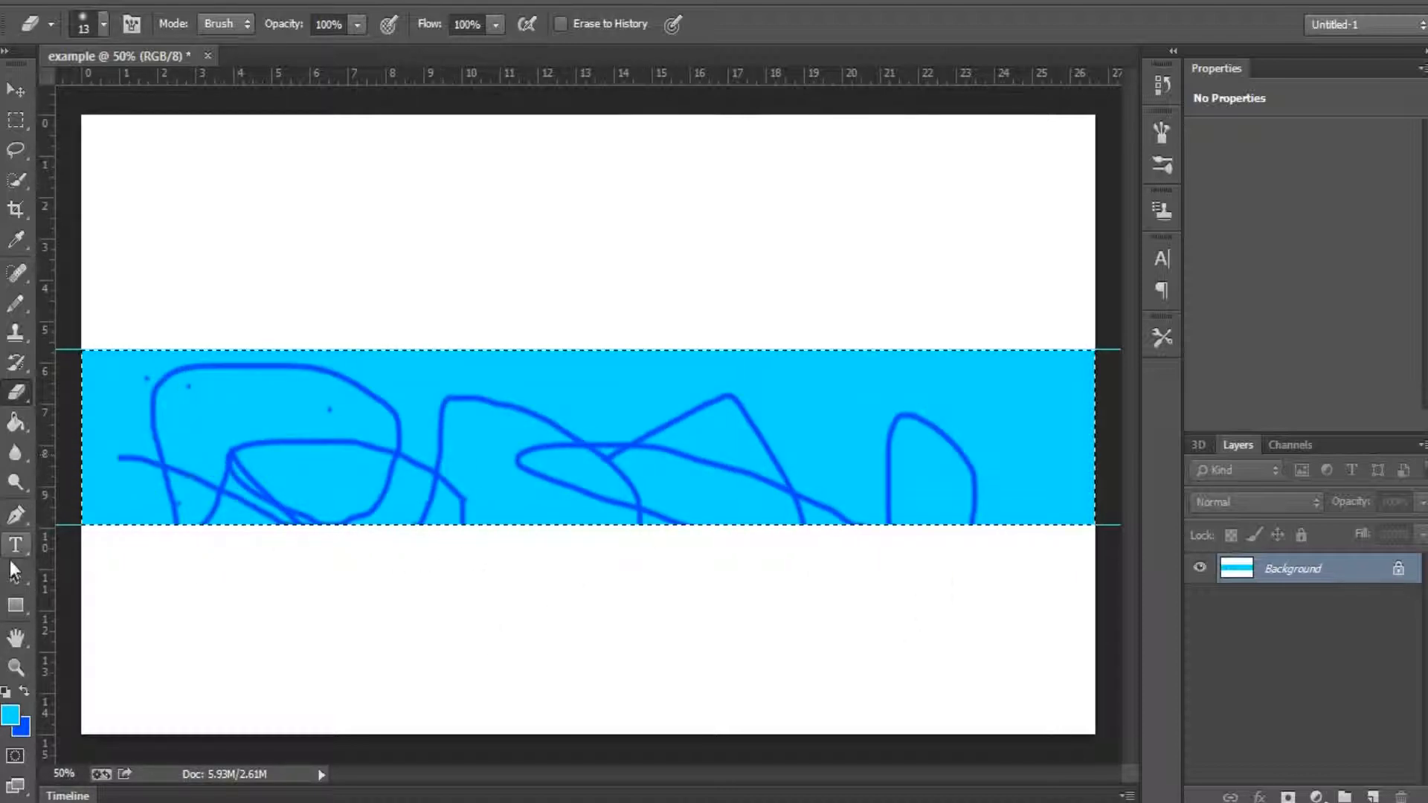
left_click_drag(182, 513, 439, 450)
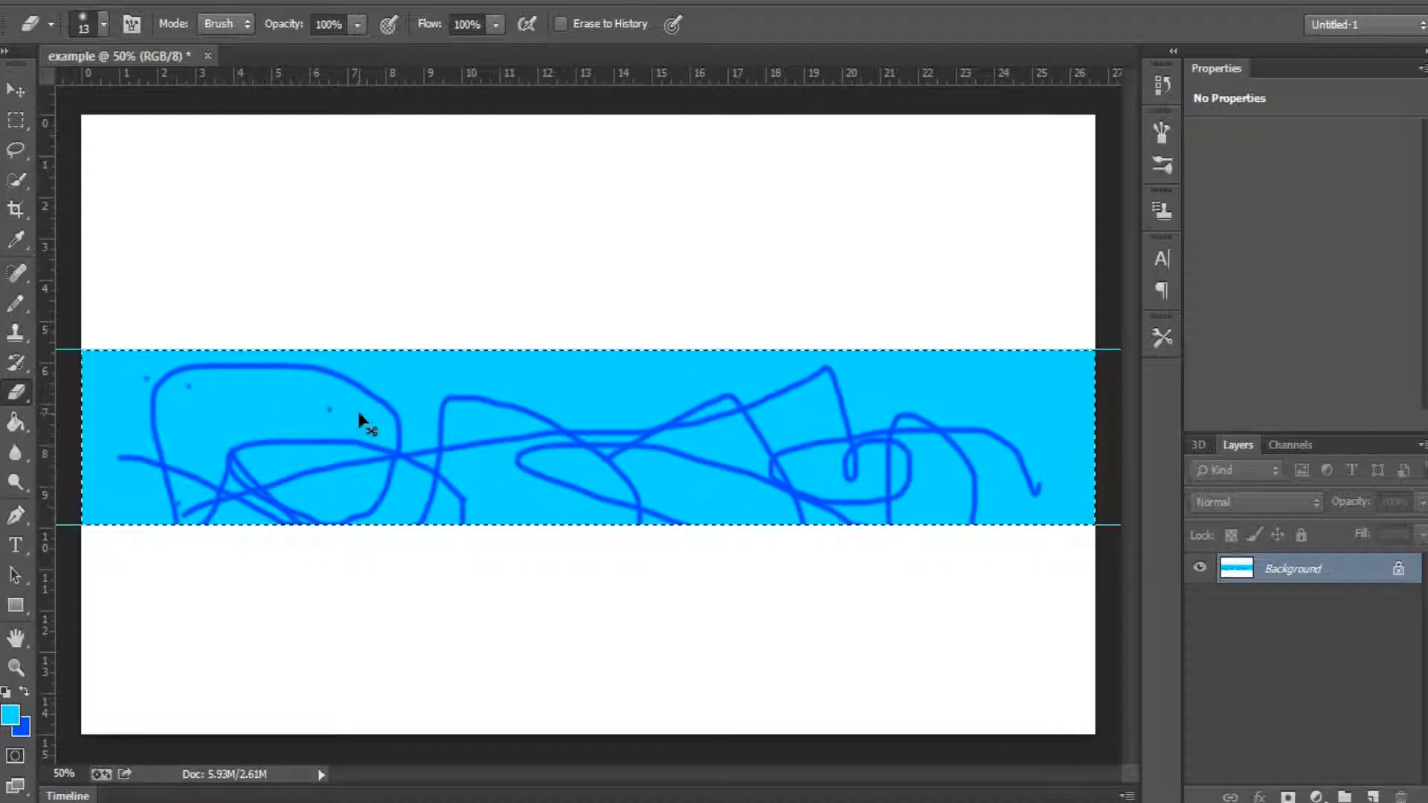
Step: Undo all the eraser strokes and the cyan fill, stepping back to the empty selected band
key("ctrl+z")
key("ctrl+z")
key("ctrl+z")
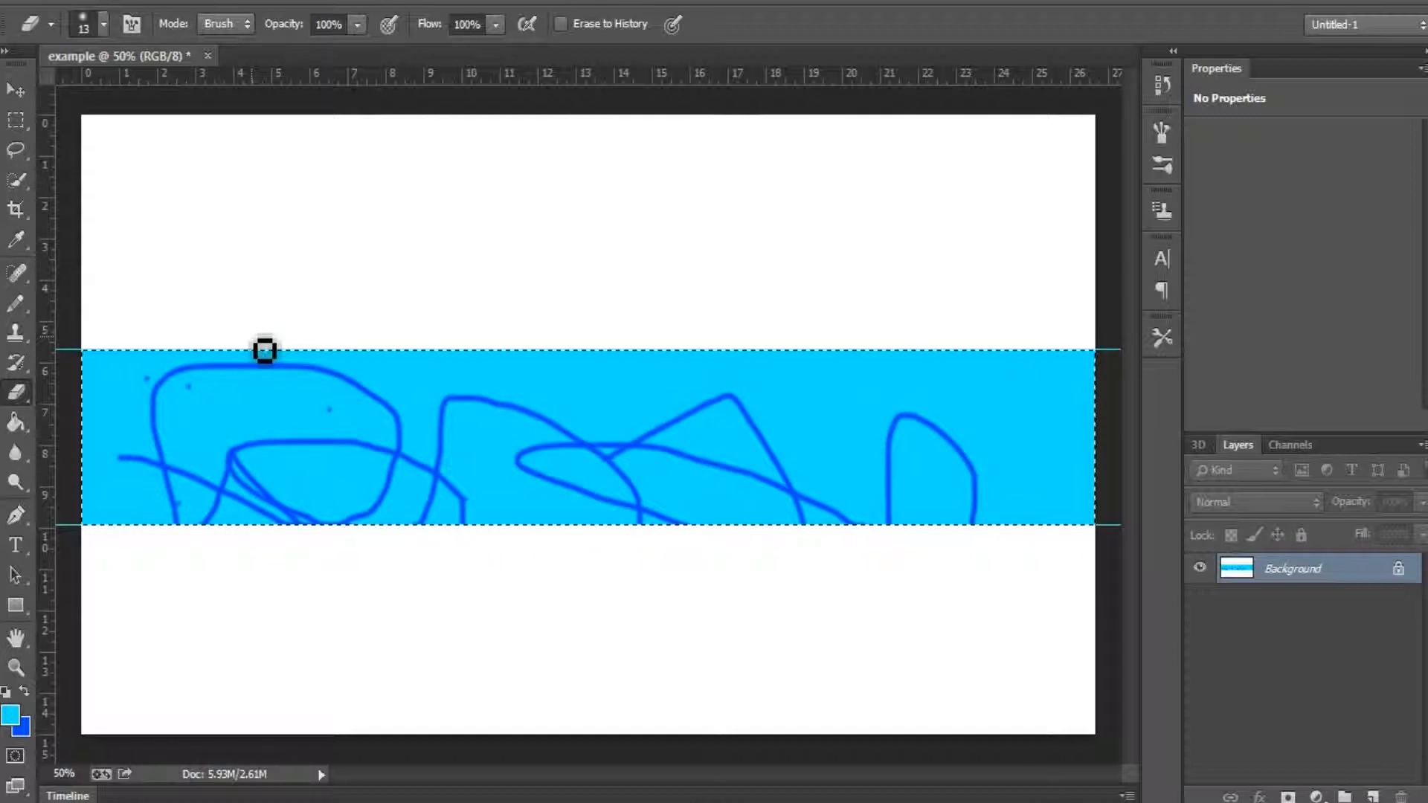
key("ctrl+alt+z")
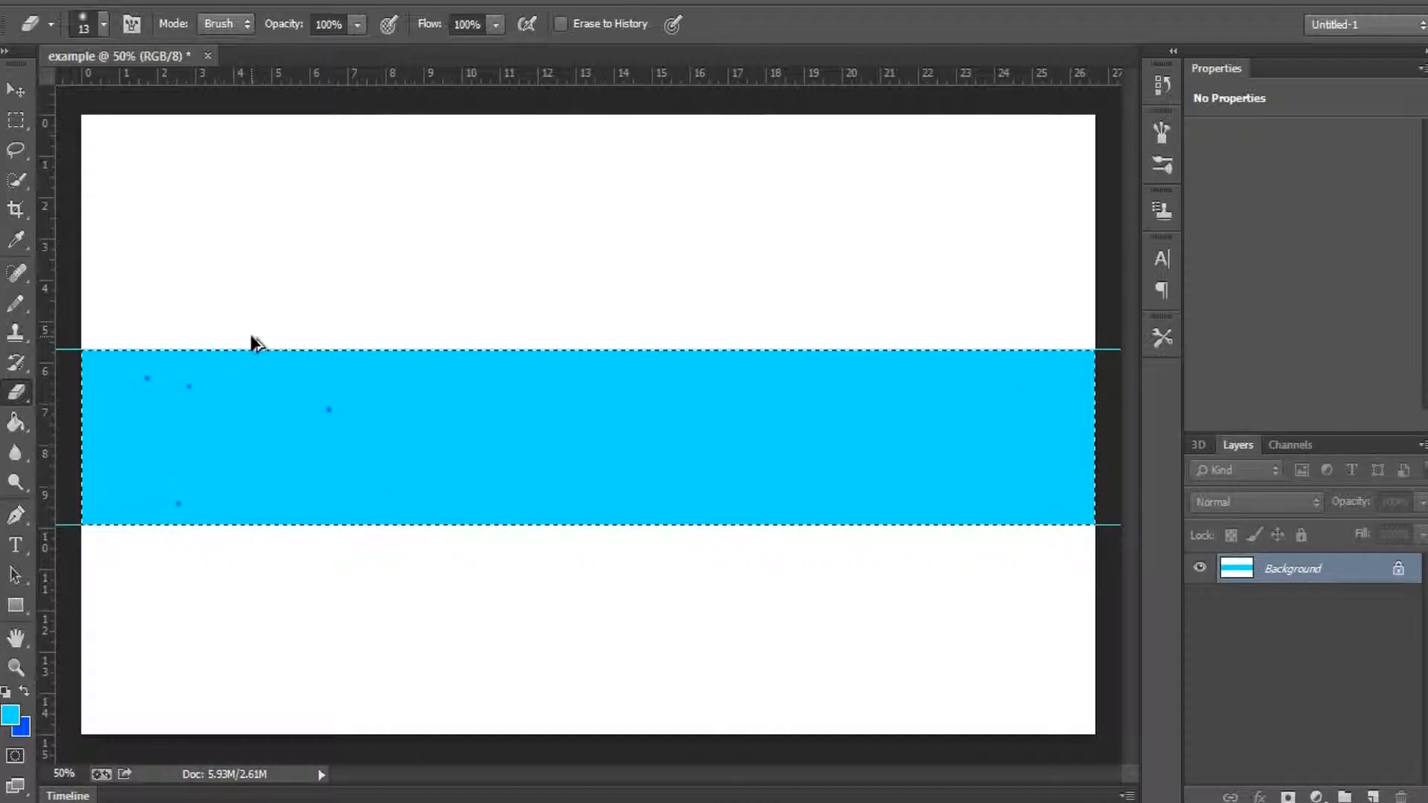
key("ctrl+alt+z")
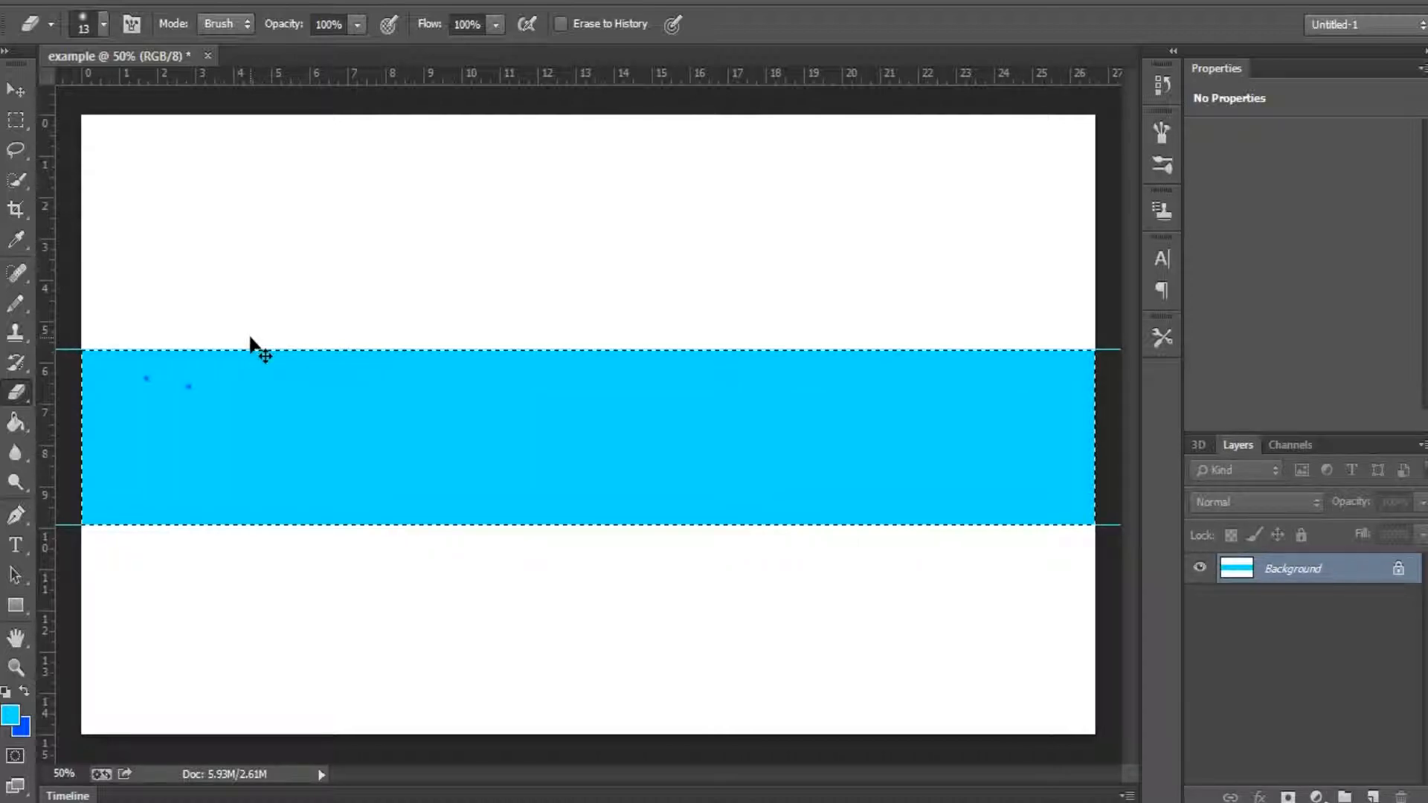
key("ctrl+alt+z")
key("ctrl+alt+z")
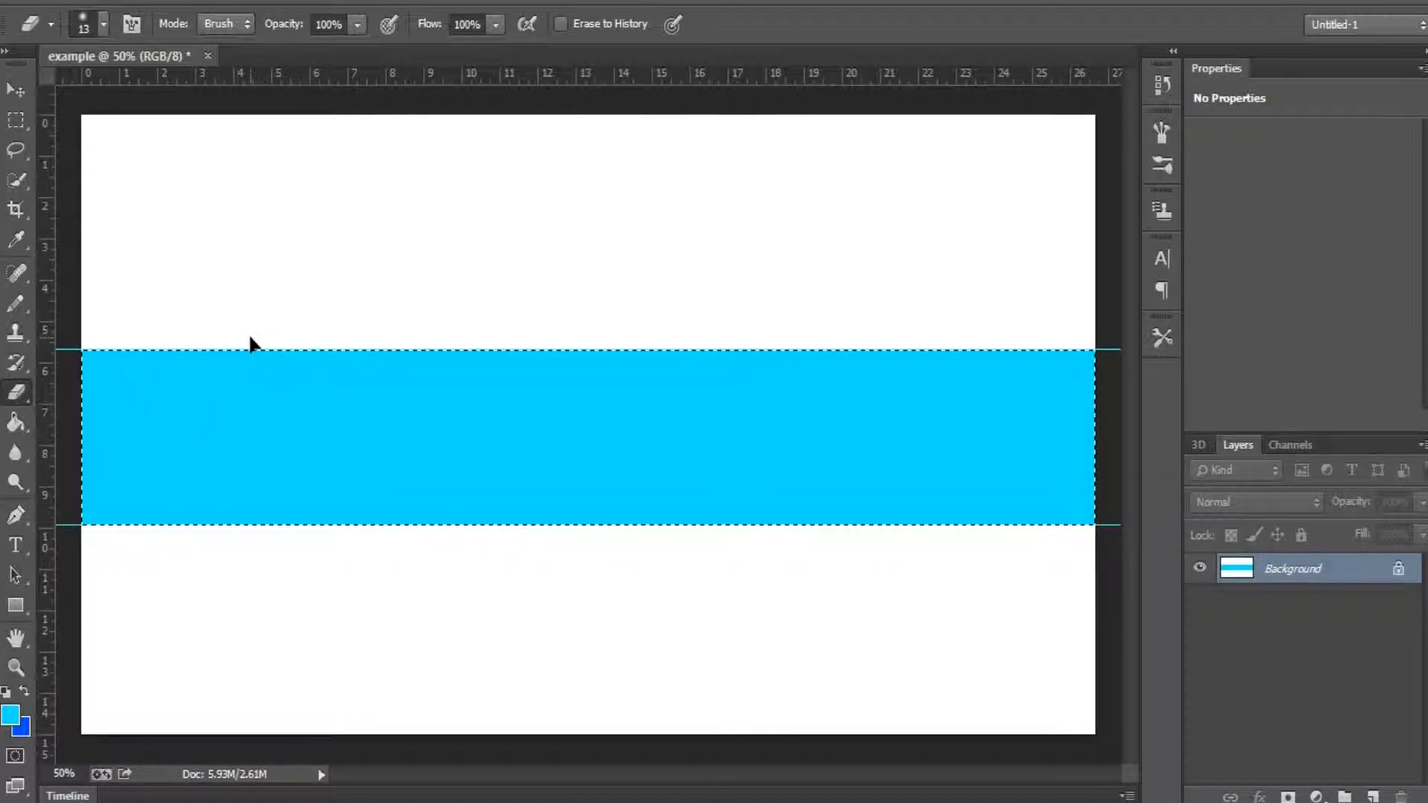
key("ctrl+alt+z")
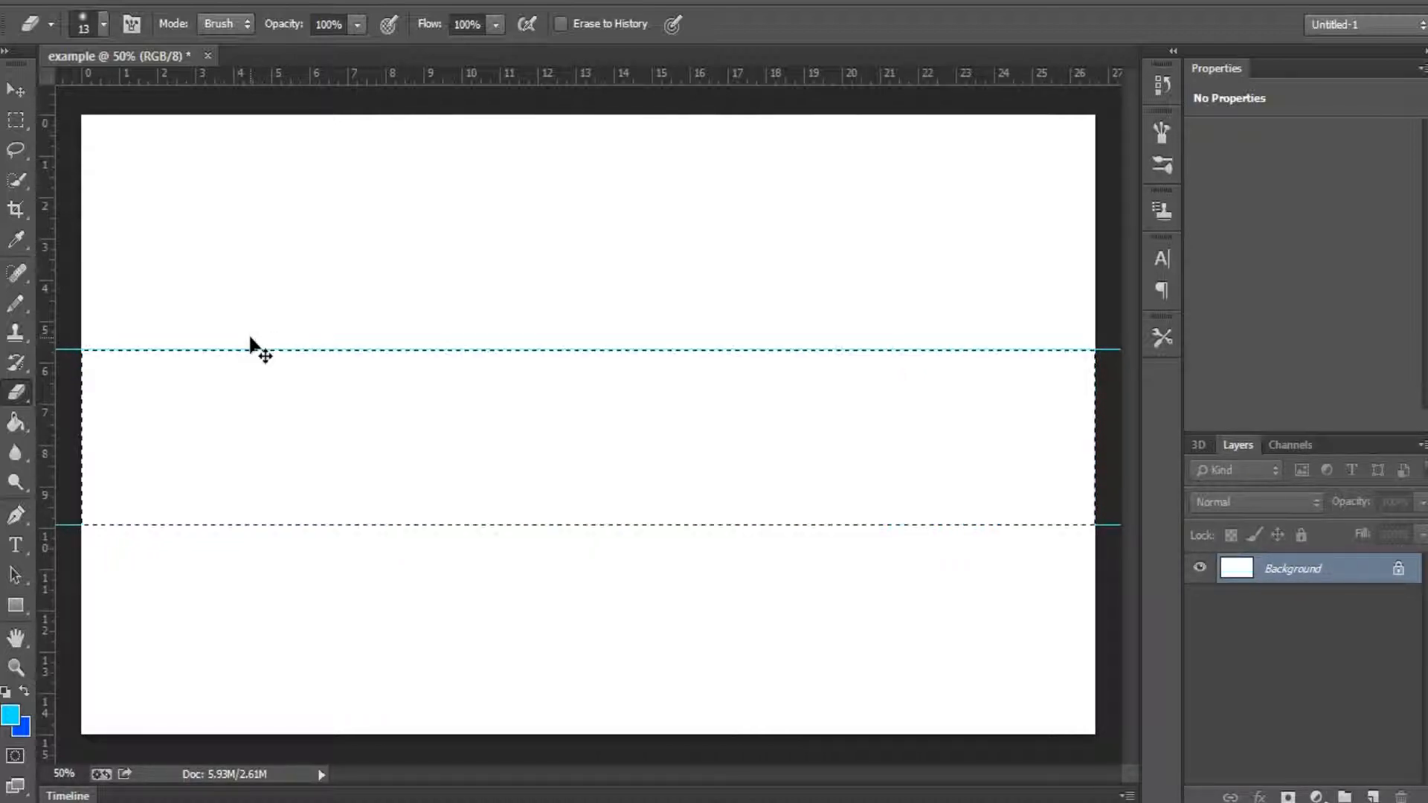
left_click(16, 90)
left_click_drag(128, 430, 117, 385)
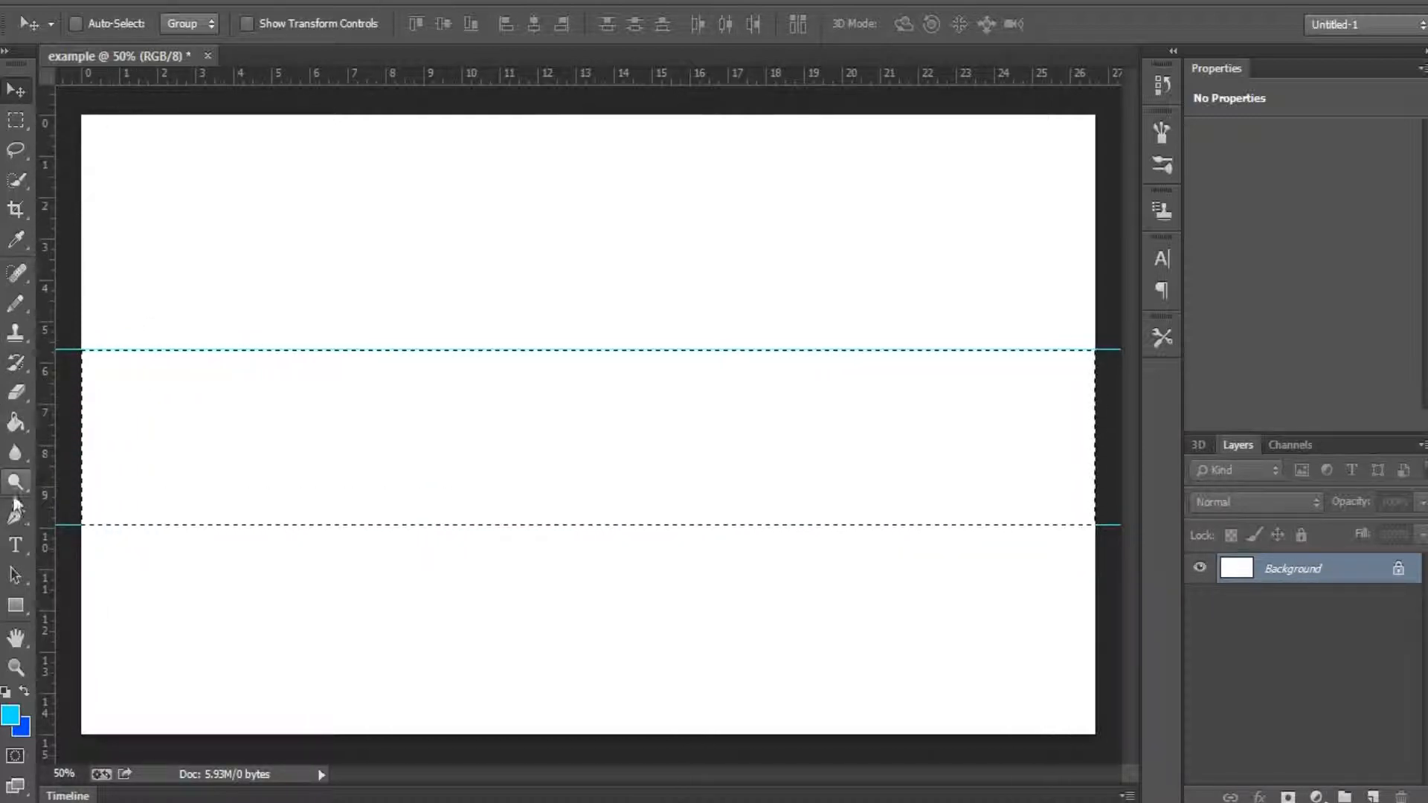
Step: Add the cyan text "TUTORIAL" at 208 pt and position it between the two guides
left_click(15, 545)
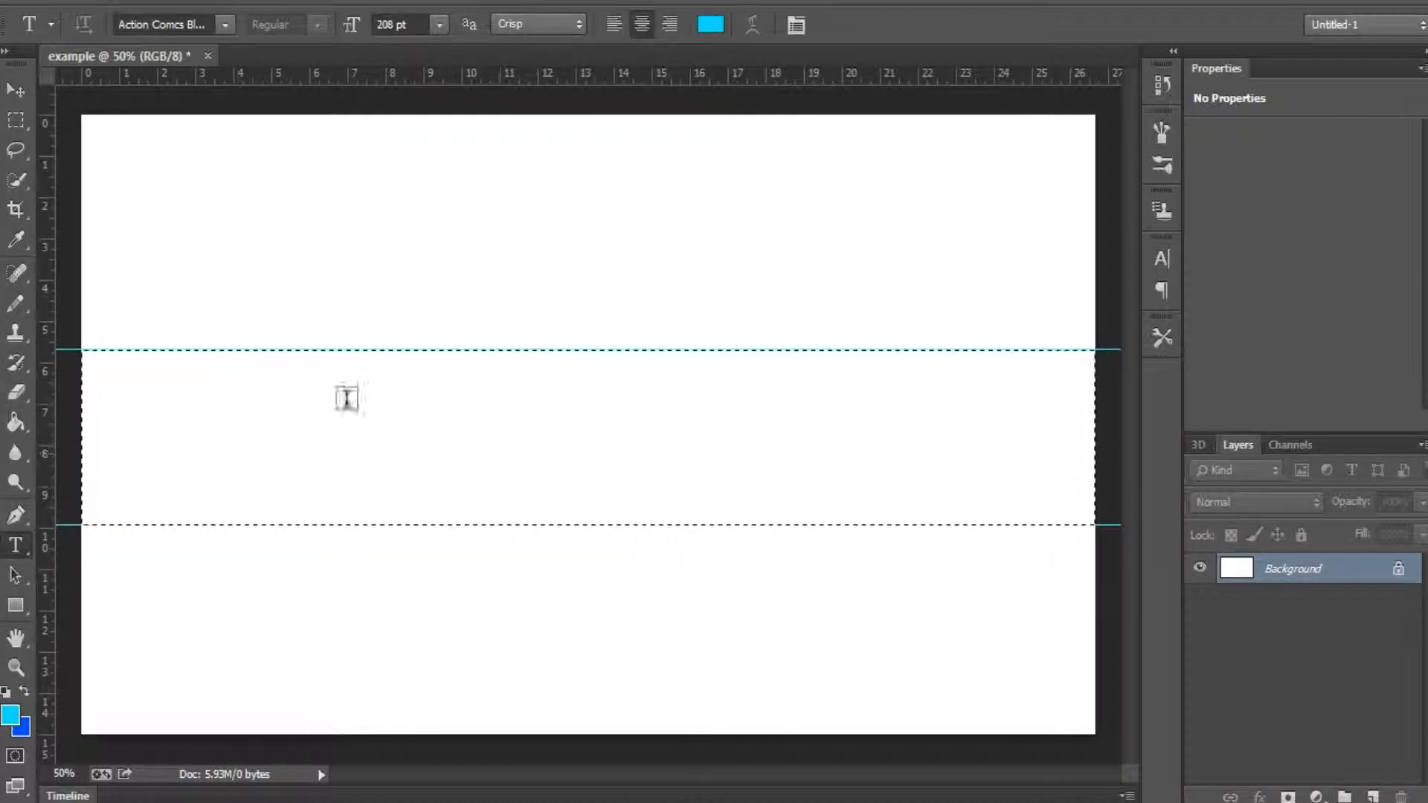
left_click(554, 421)
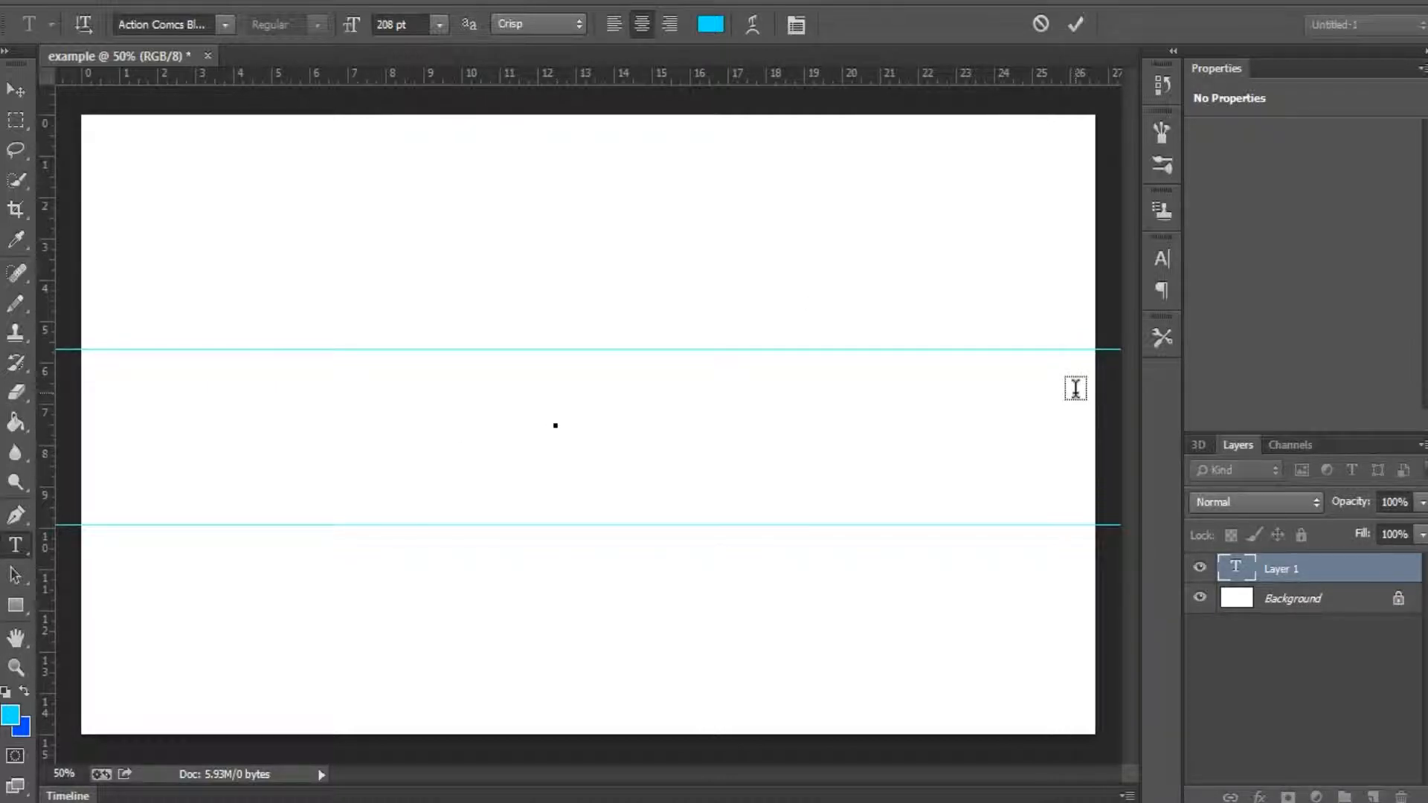
type("TUTORIAL")
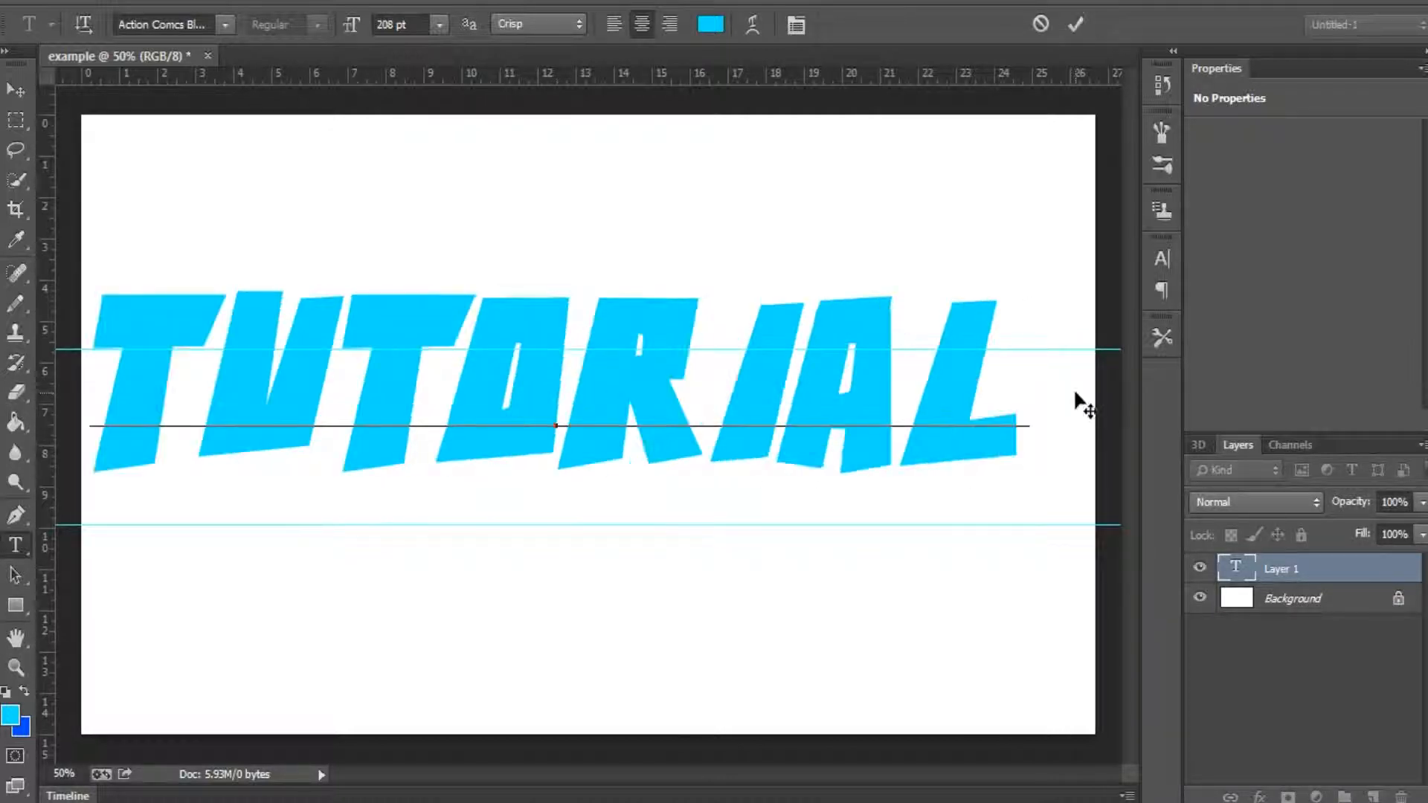
left_click(20, 90)
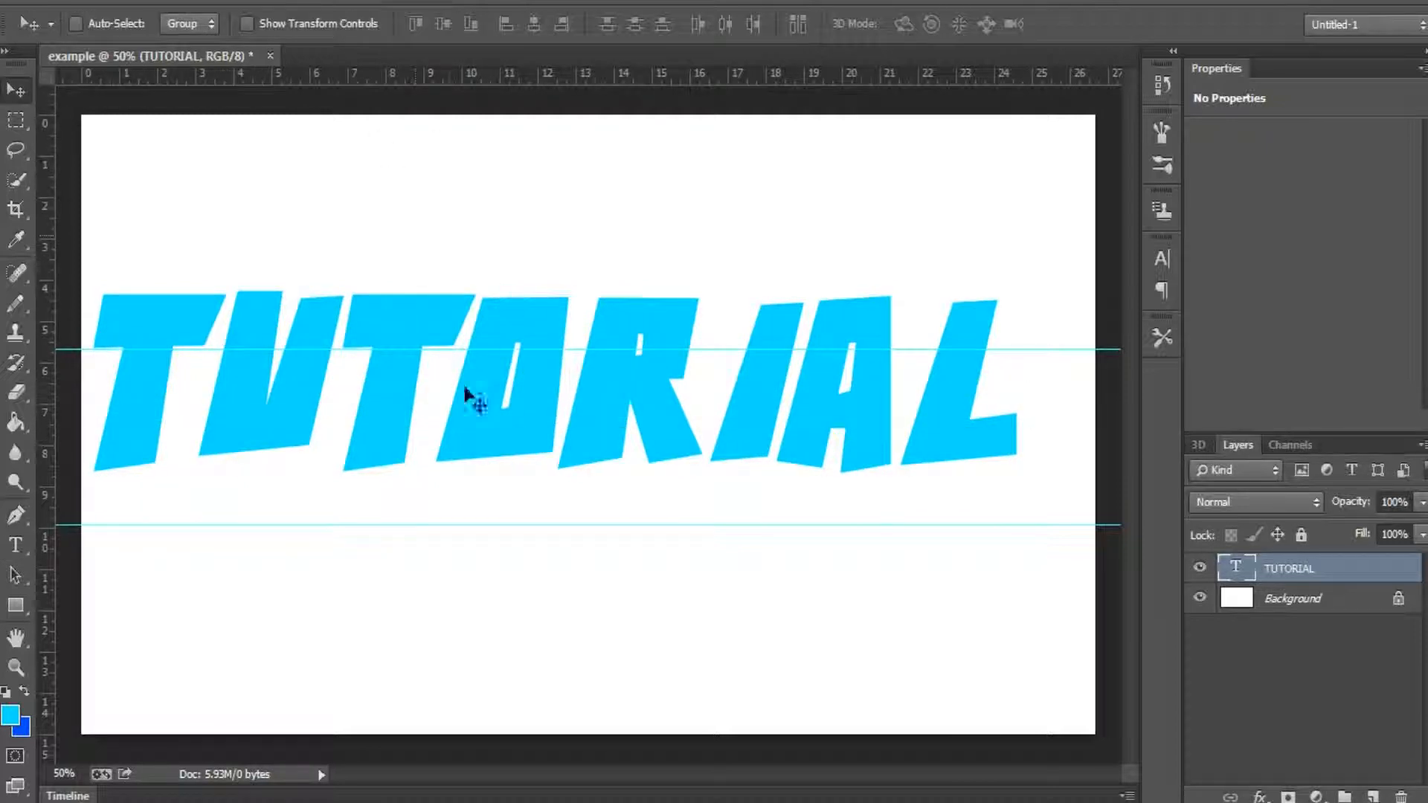
left_click_drag(458, 394, 471, 398)
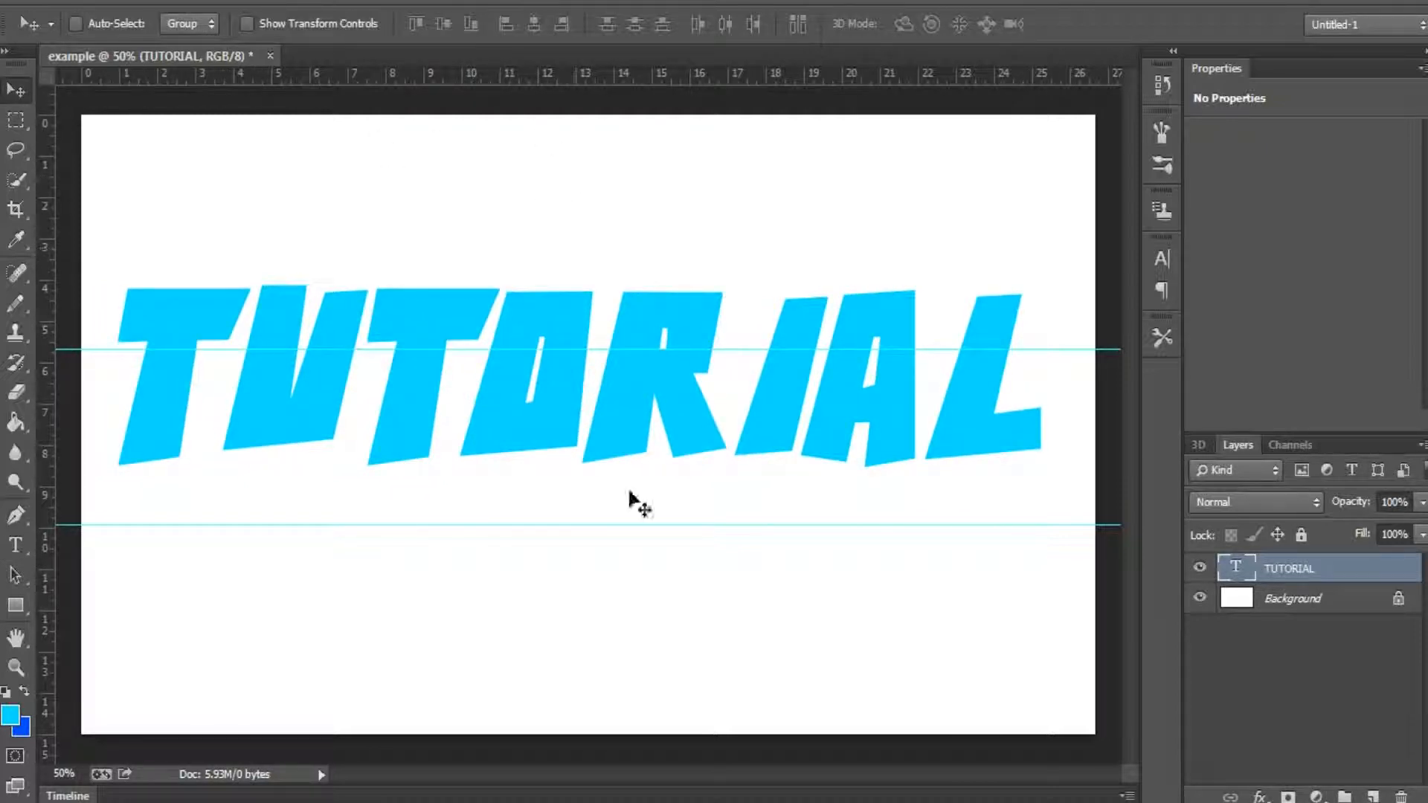
left_click_drag(577, 437, 601, 390)
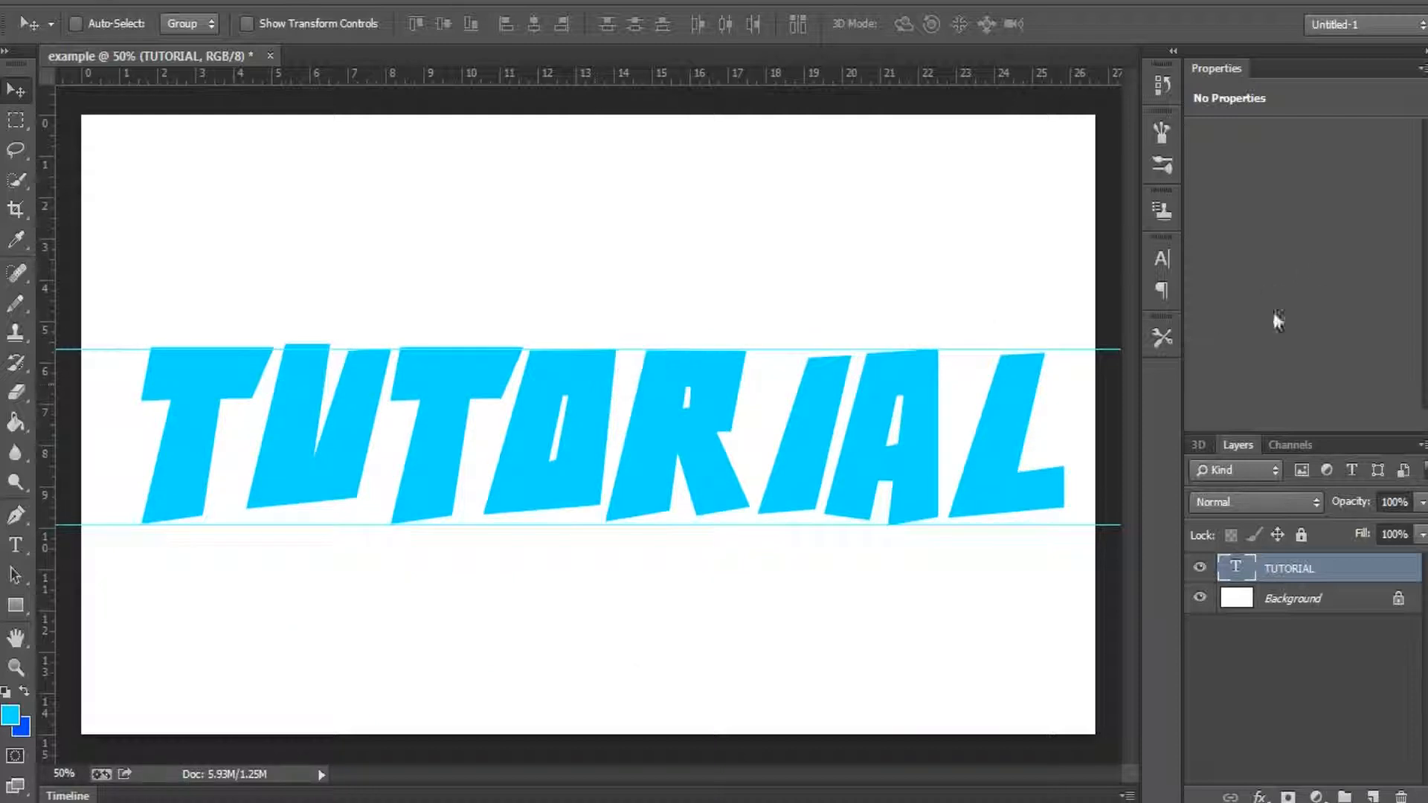
Step: Check the character settings of the TUTORIAL text, then shift it slightly left to center it on the canvas
left_click(1161, 258)
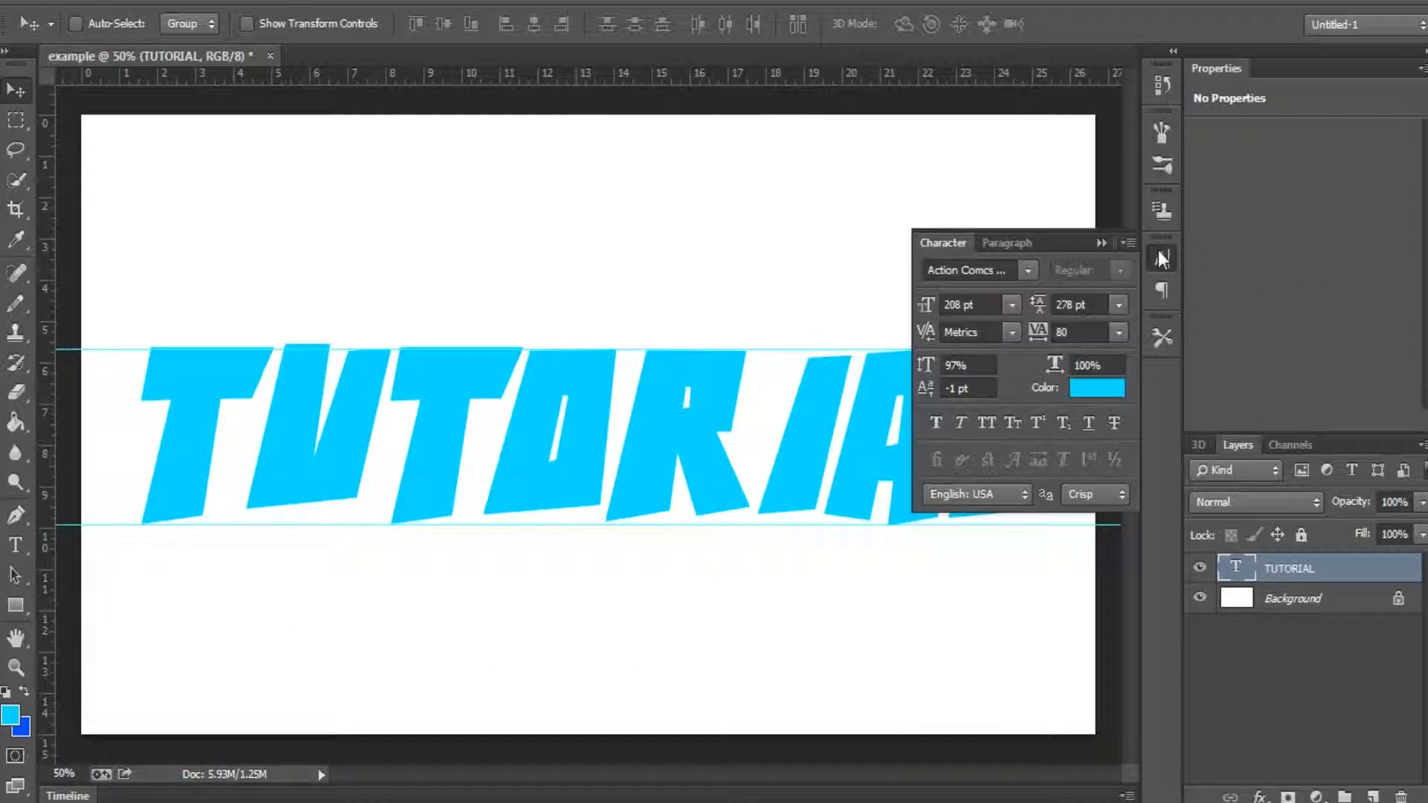
left_click(1025, 272)
left_click(1020, 275)
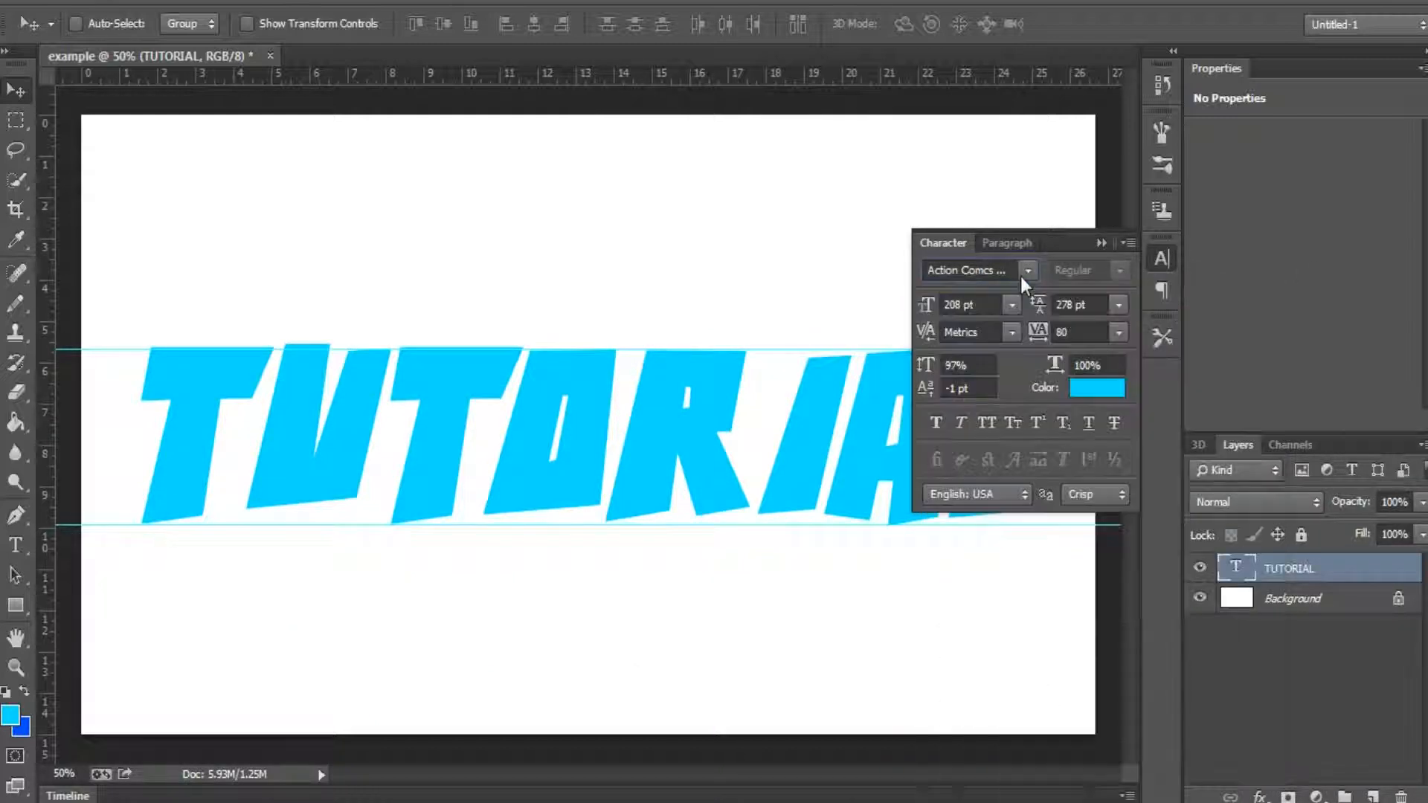
left_click(1162, 260)
left_click_drag(654, 431, 640, 419)
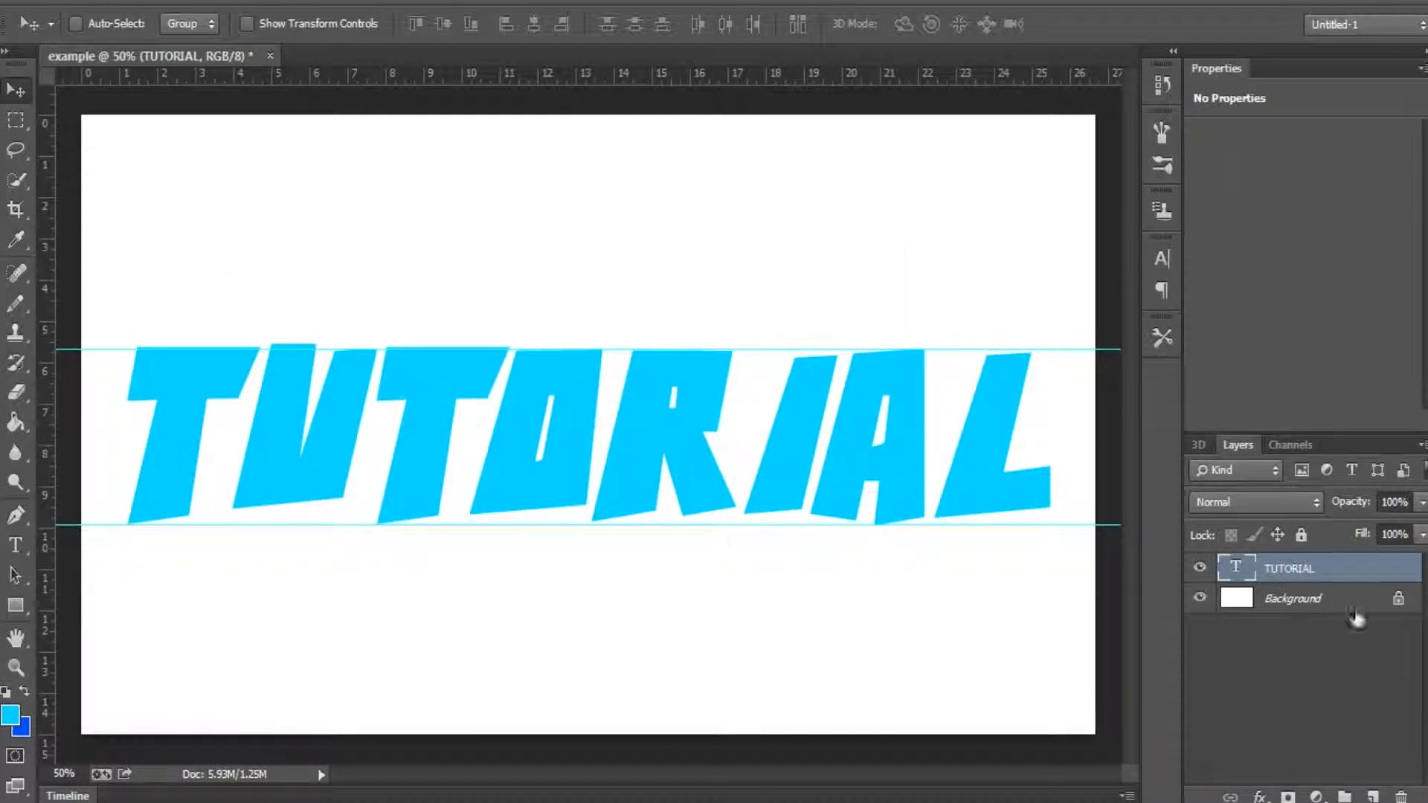
Step: Try other colors for the TUTORIAL text in the color picker, then commit the text in bright cyan
double_click(1237, 569)
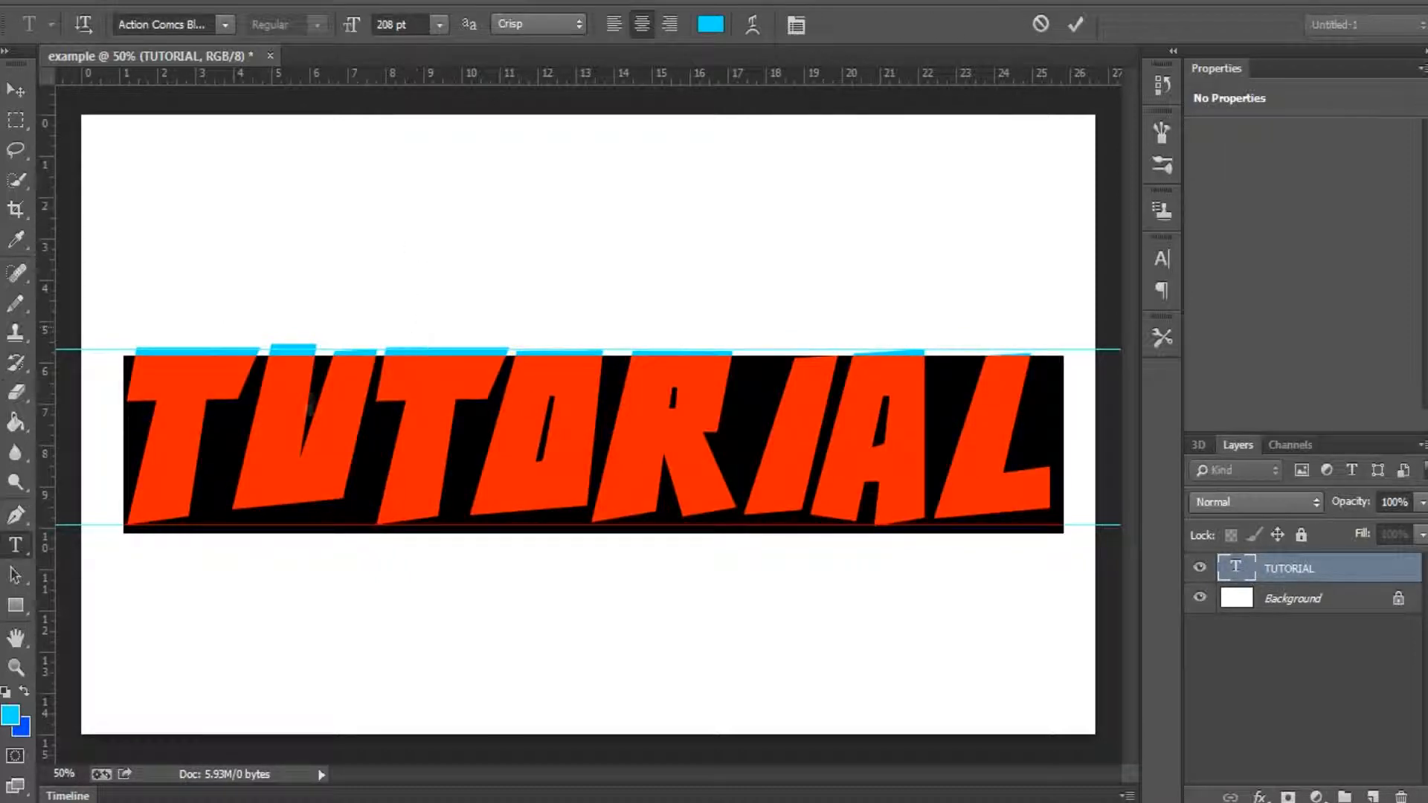
left_click(11, 714)
left_click_drag(818, 312, 1061, 203)
left_click(1274, 190)
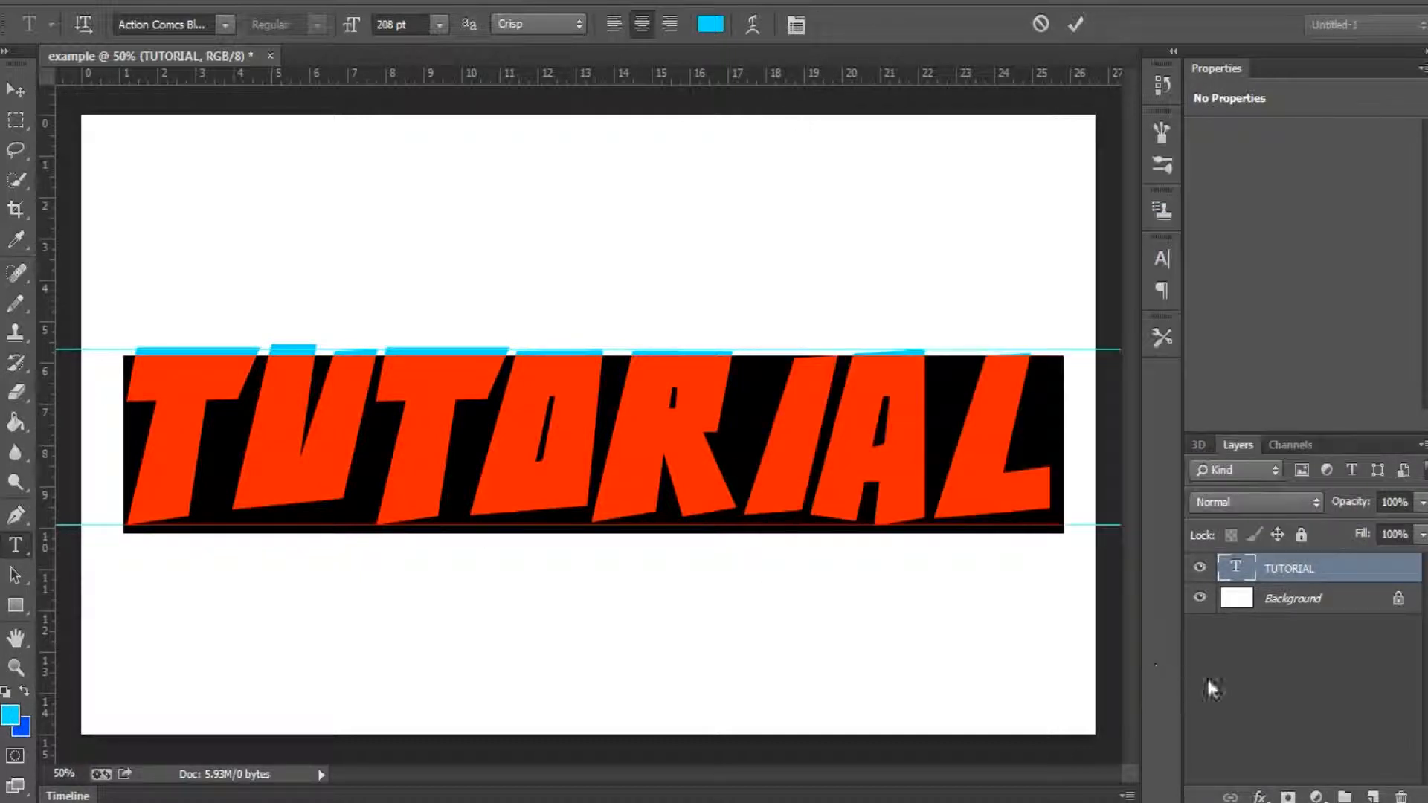
key("ctrl+Return")
key("v")
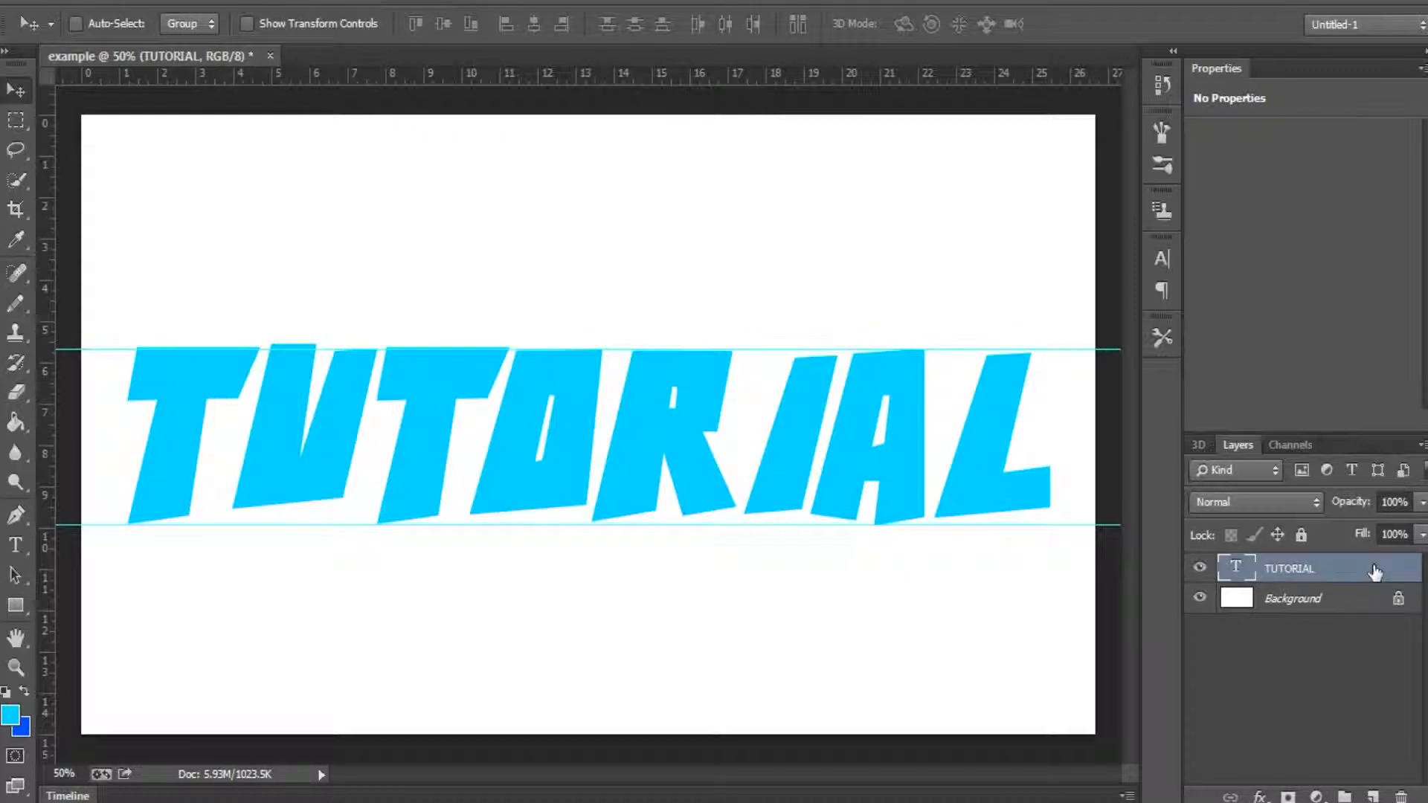
Step: Open the Layer Style settings of the TUTORIAL layer and place the dialog so that much of the lettering stays uncovered
double_click(1374, 571)
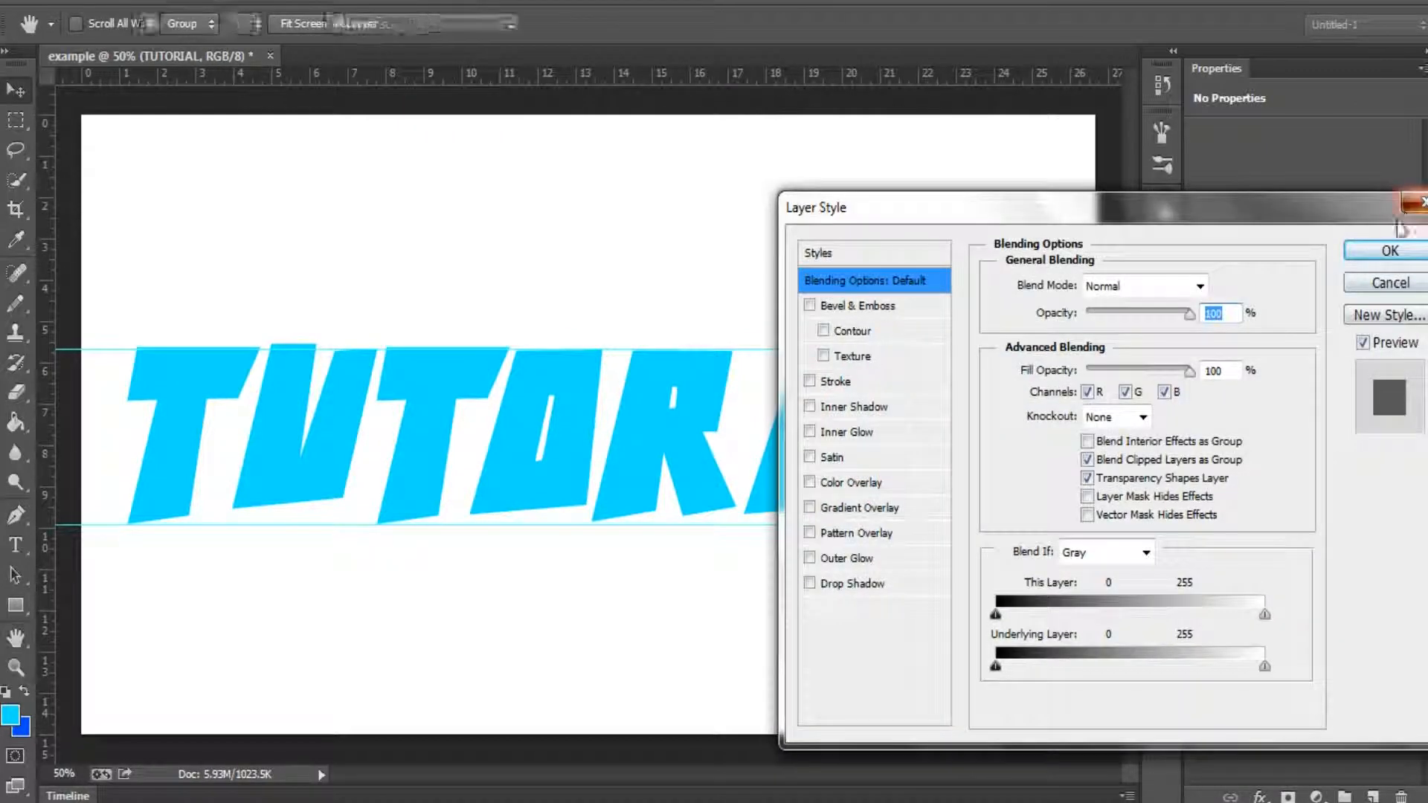
left_click(1389, 251)
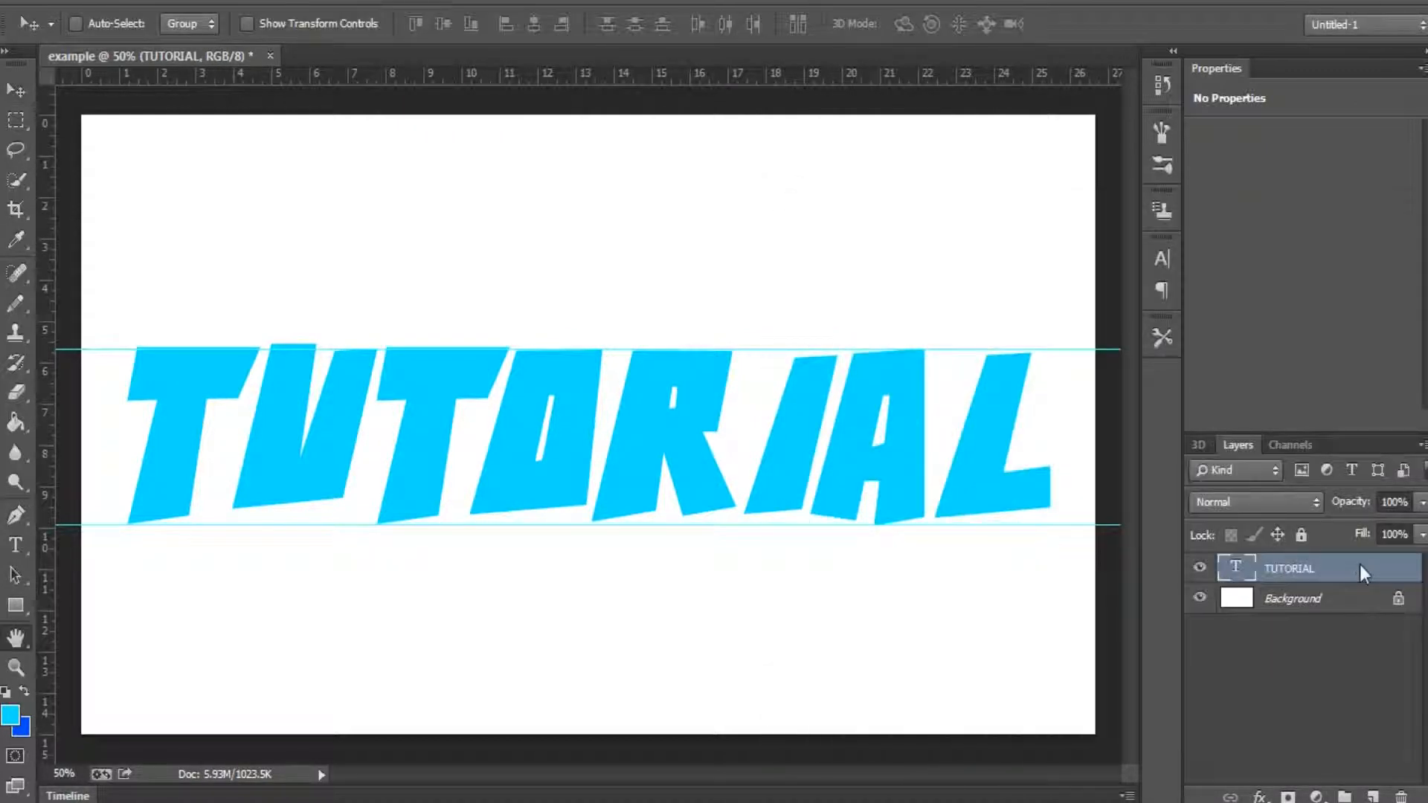
double_click(1360, 570)
left_click_drag(1313, 194, 905, 632)
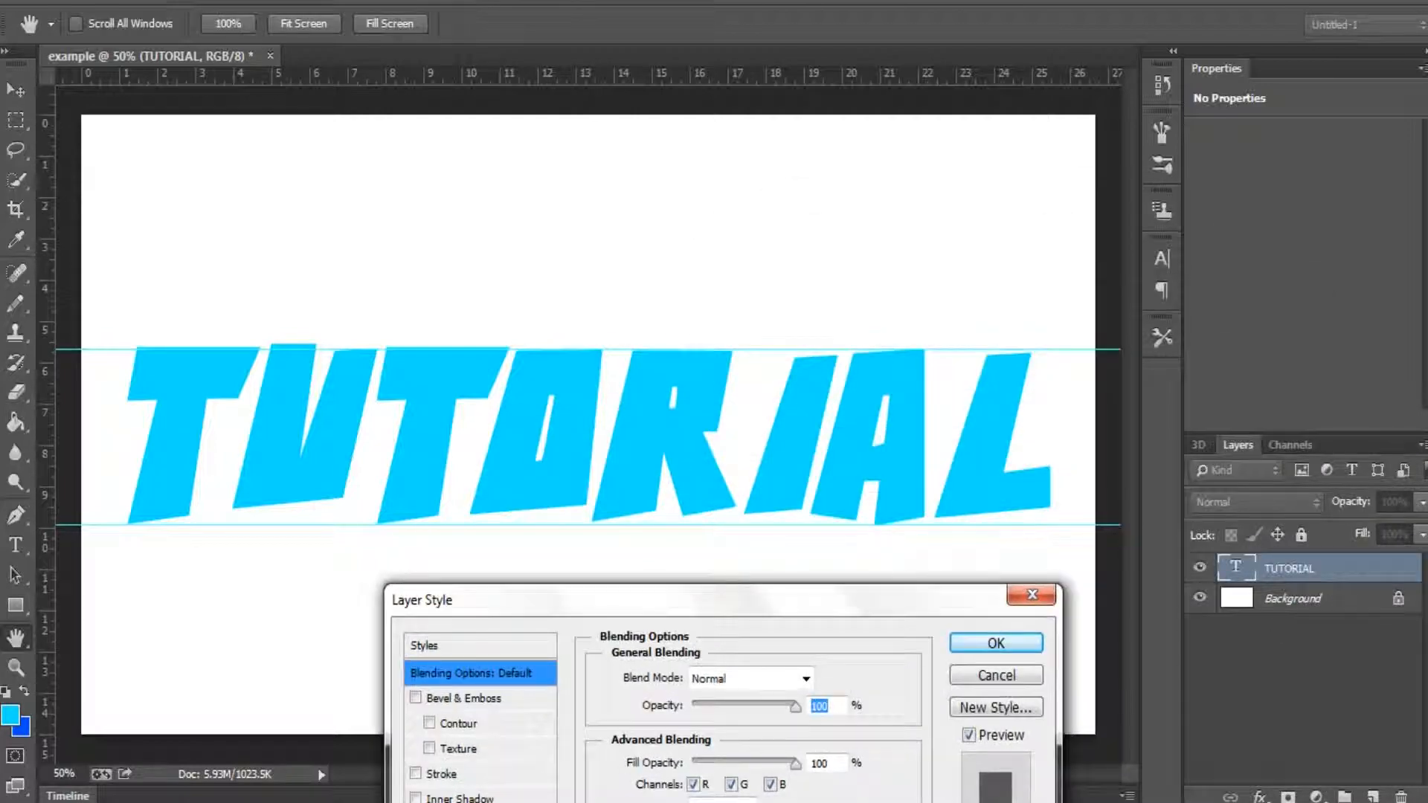
left_click_drag(726, 611, 1140, 195)
left_click_drag(1127, 268, 1235, 294)
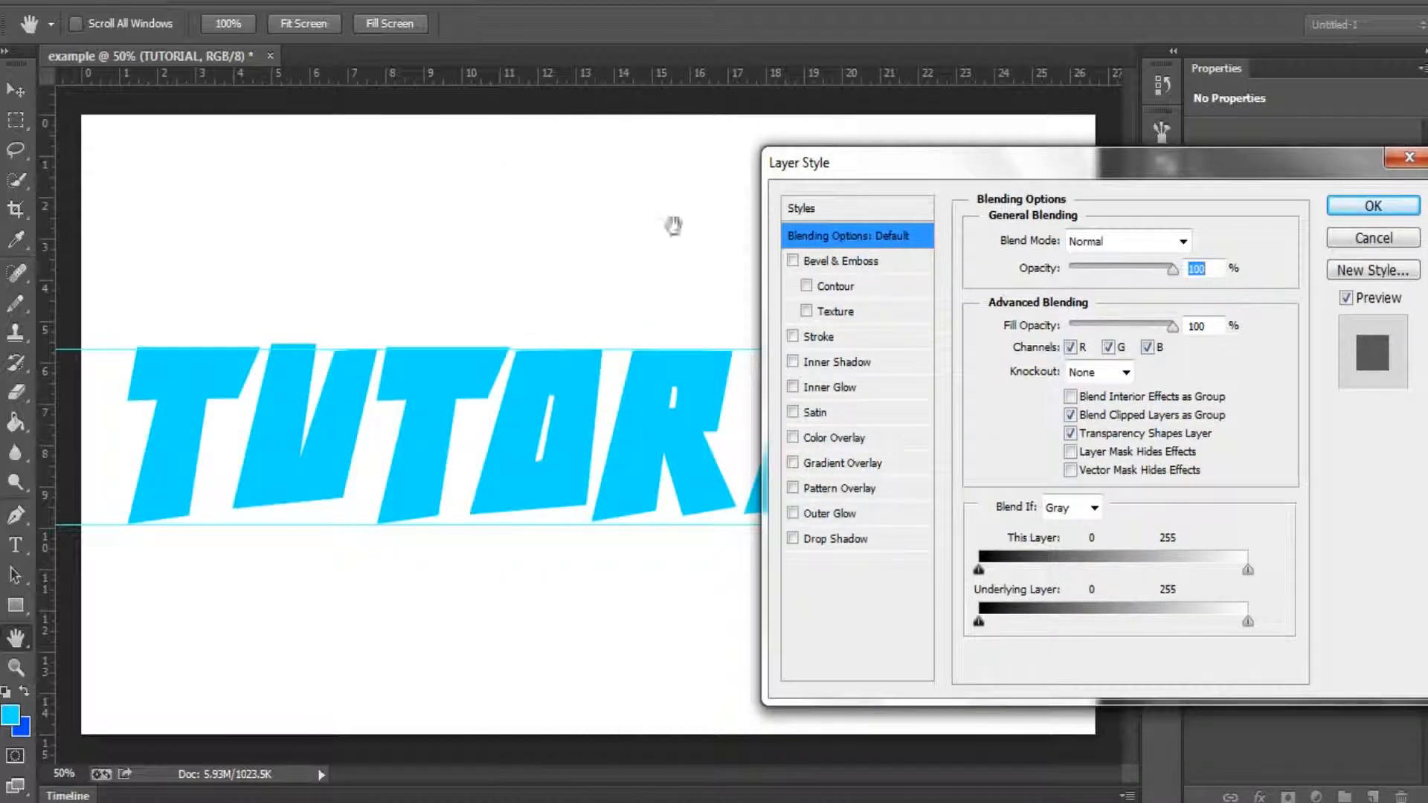
Step: Add a smooth Inner Bevel to the TUTORIAL text with 1000% depth and 250 px size
left_click(852, 261)
left_click_drag(1115, 301, 1145, 300)
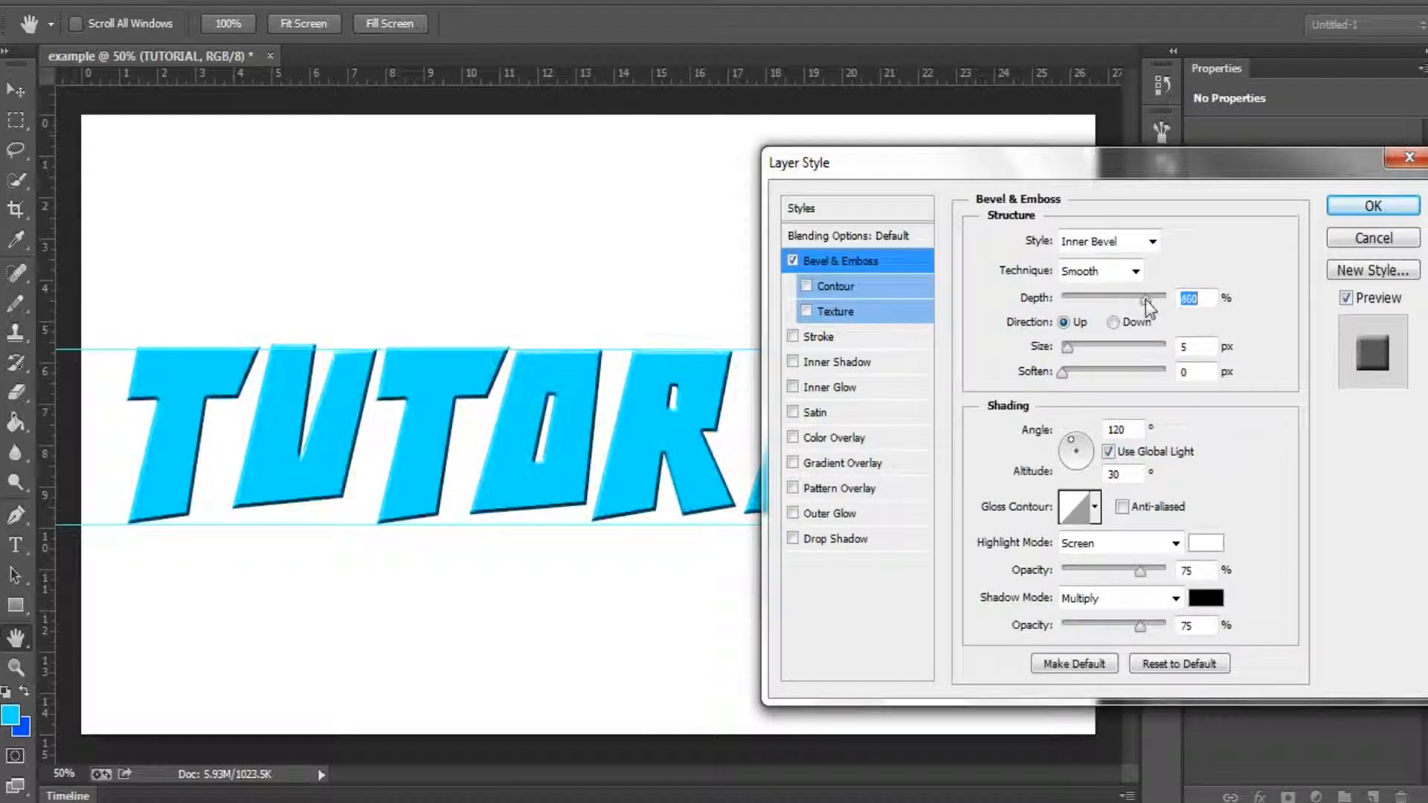
left_click_drag(1099, 343, 1230, 331)
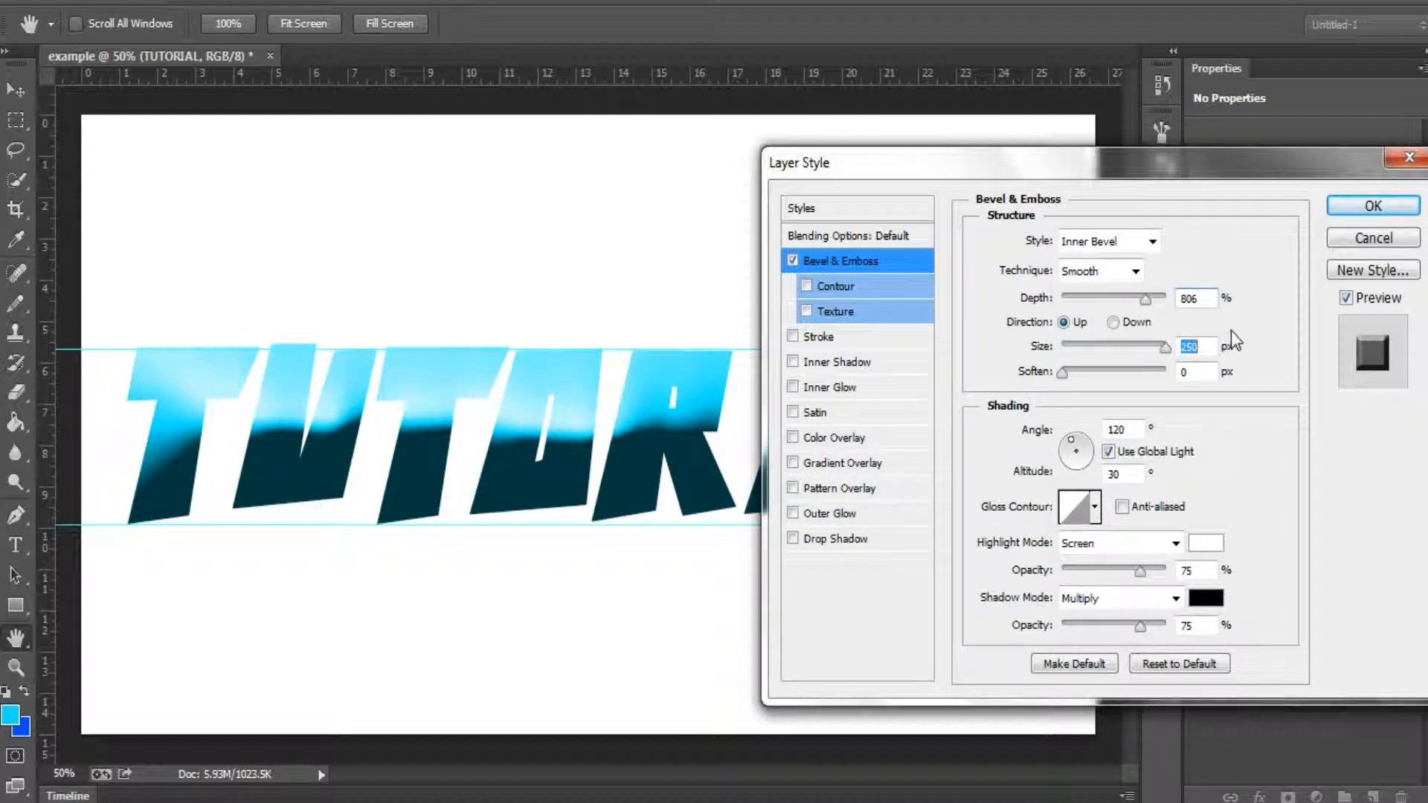
left_click_drag(1168, 177, 1168, 206)
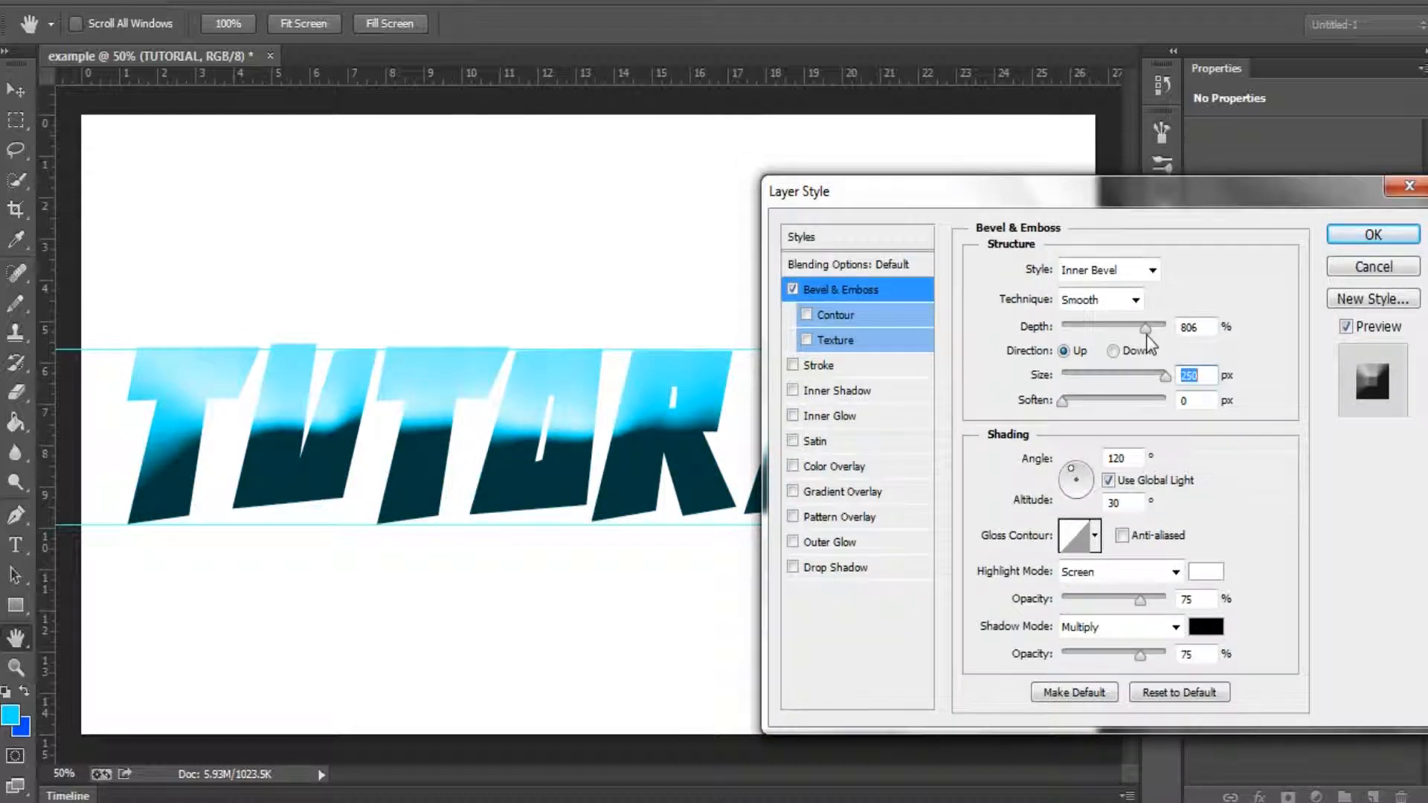
left_click_drag(1145, 328, 1106, 327)
left_click_drag(1026, 347, 1195, 344)
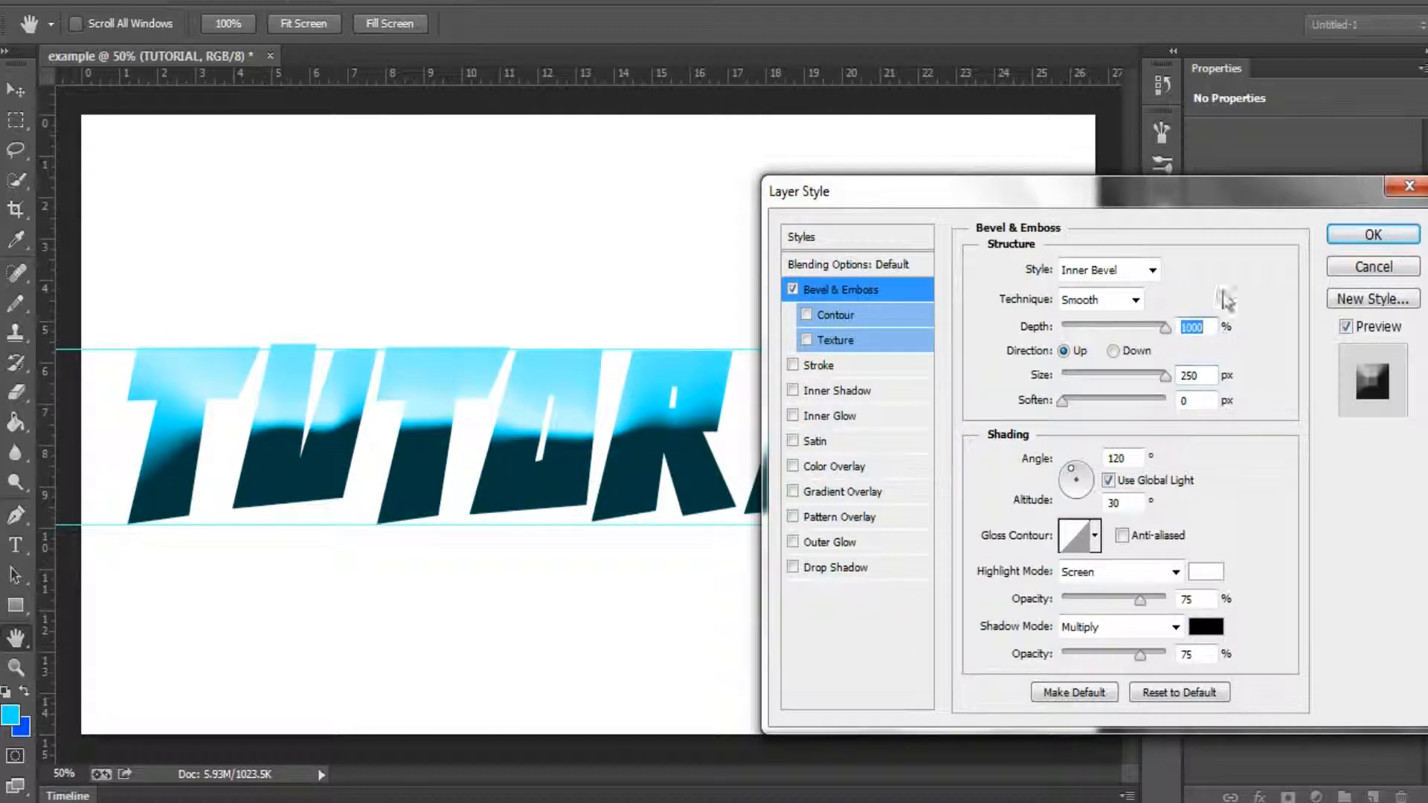
mouse_move(1195, 211)
left_mouse_down()
mouse_move(1135, 236)
mouse_move(1082, 606)
mouse_move(1176, 176)
mouse_move(1296, 108)
left_mouse_up()
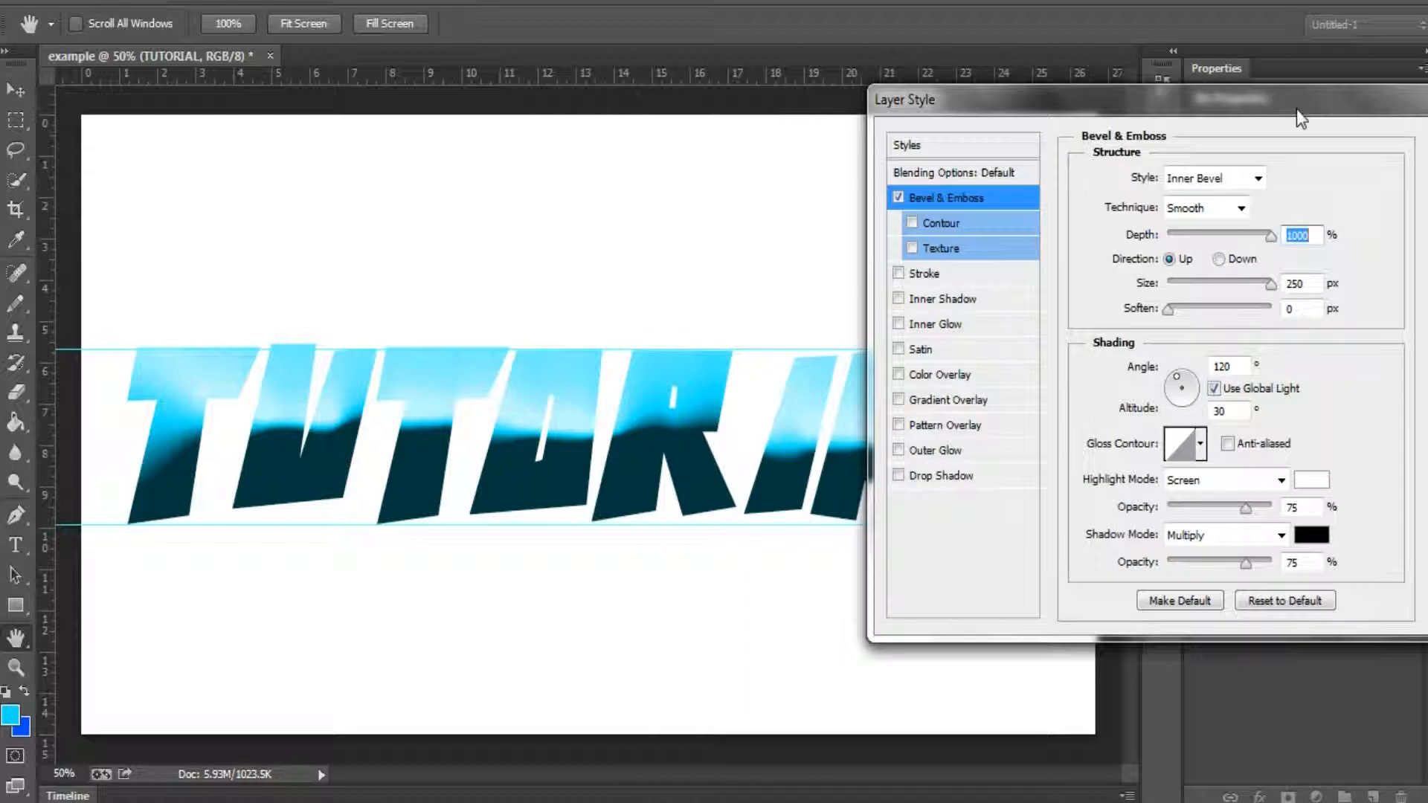
Step: Add a Satin effect to the TUTORIAL text with Color Burn blend mode and 100% opacity
left_click(985, 351)
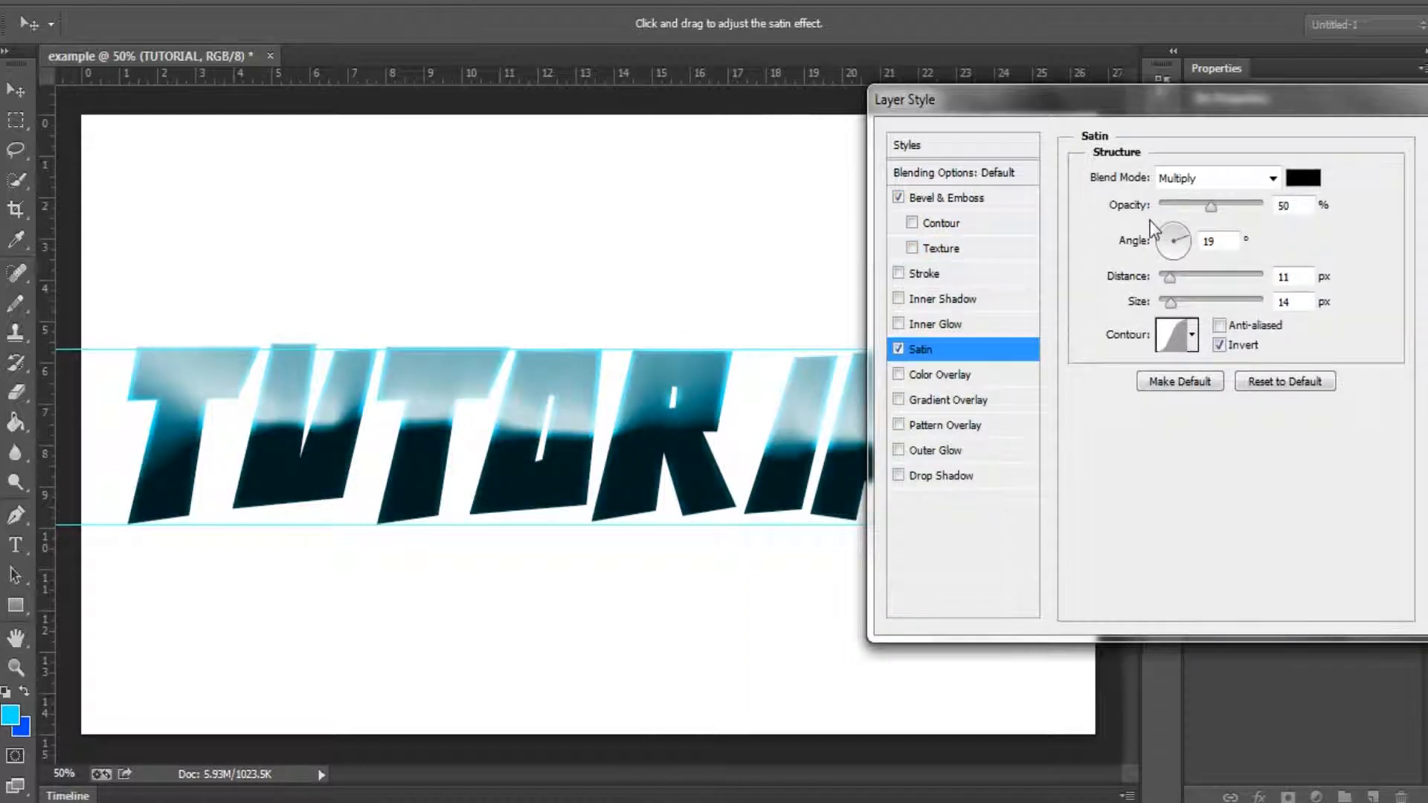
left_click(1207, 178)
left_click(1208, 299)
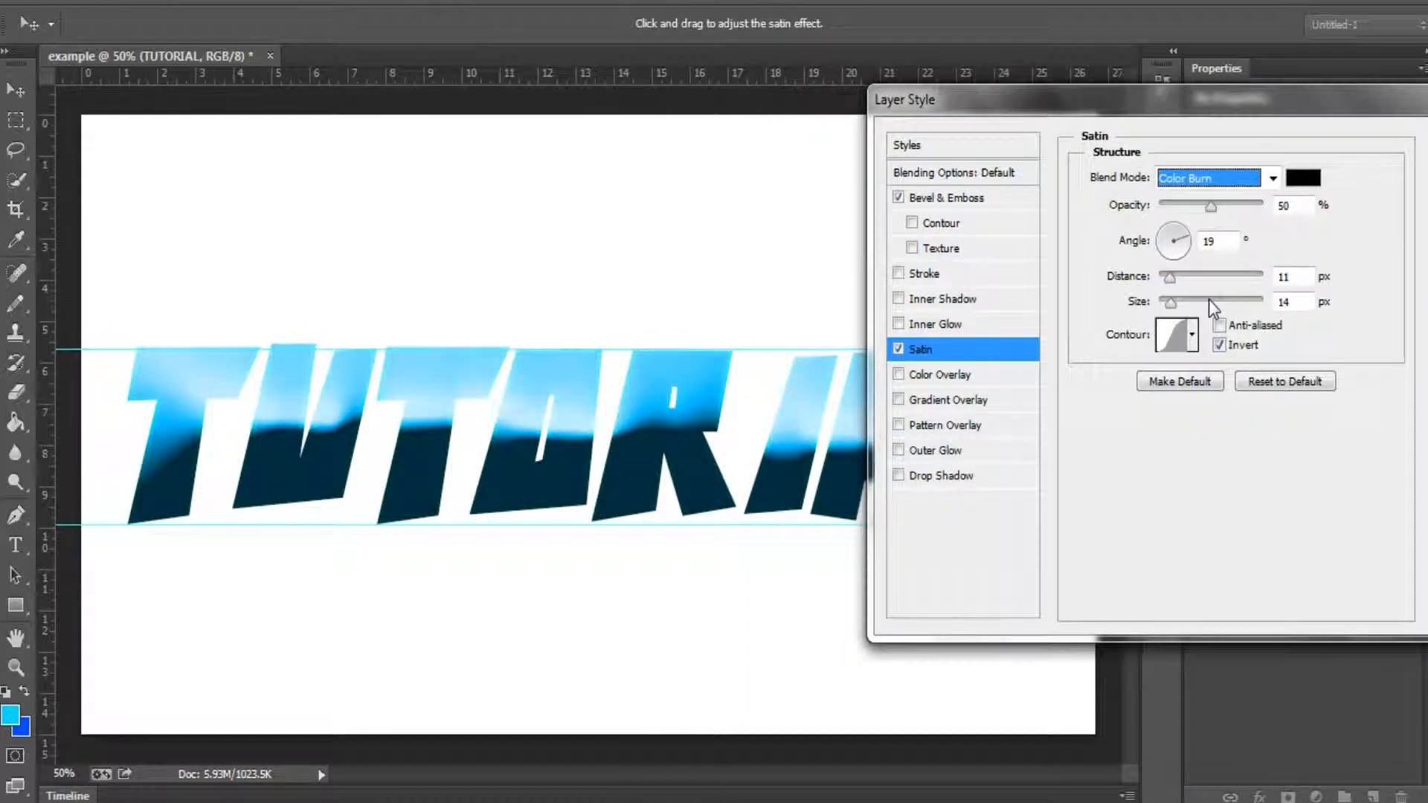
mouse_move(1206, 208)
left_mouse_down()
mouse_move(1123, 227)
mouse_move(1309, 205)
left_mouse_up()
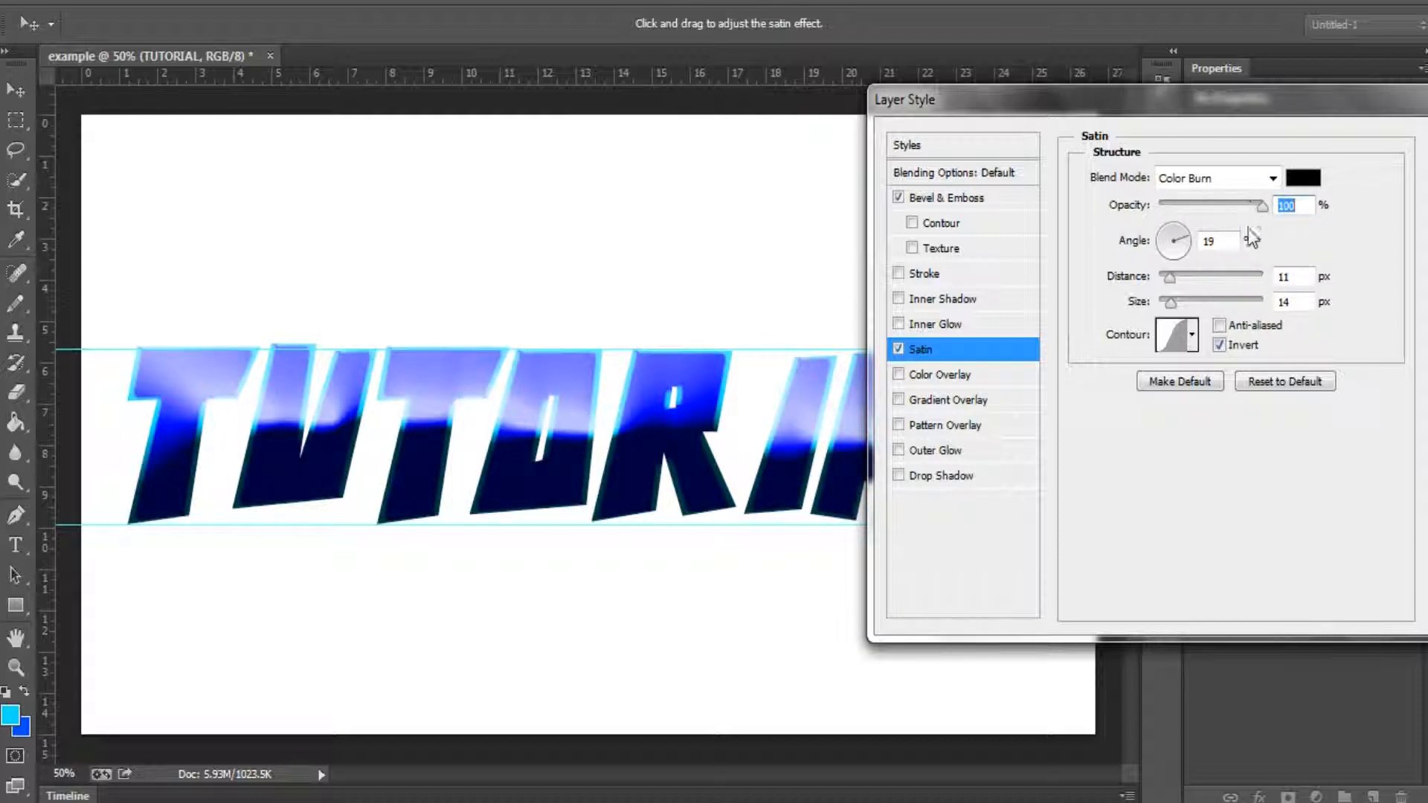
left_click_drag(1161, 130, 1181, 163)
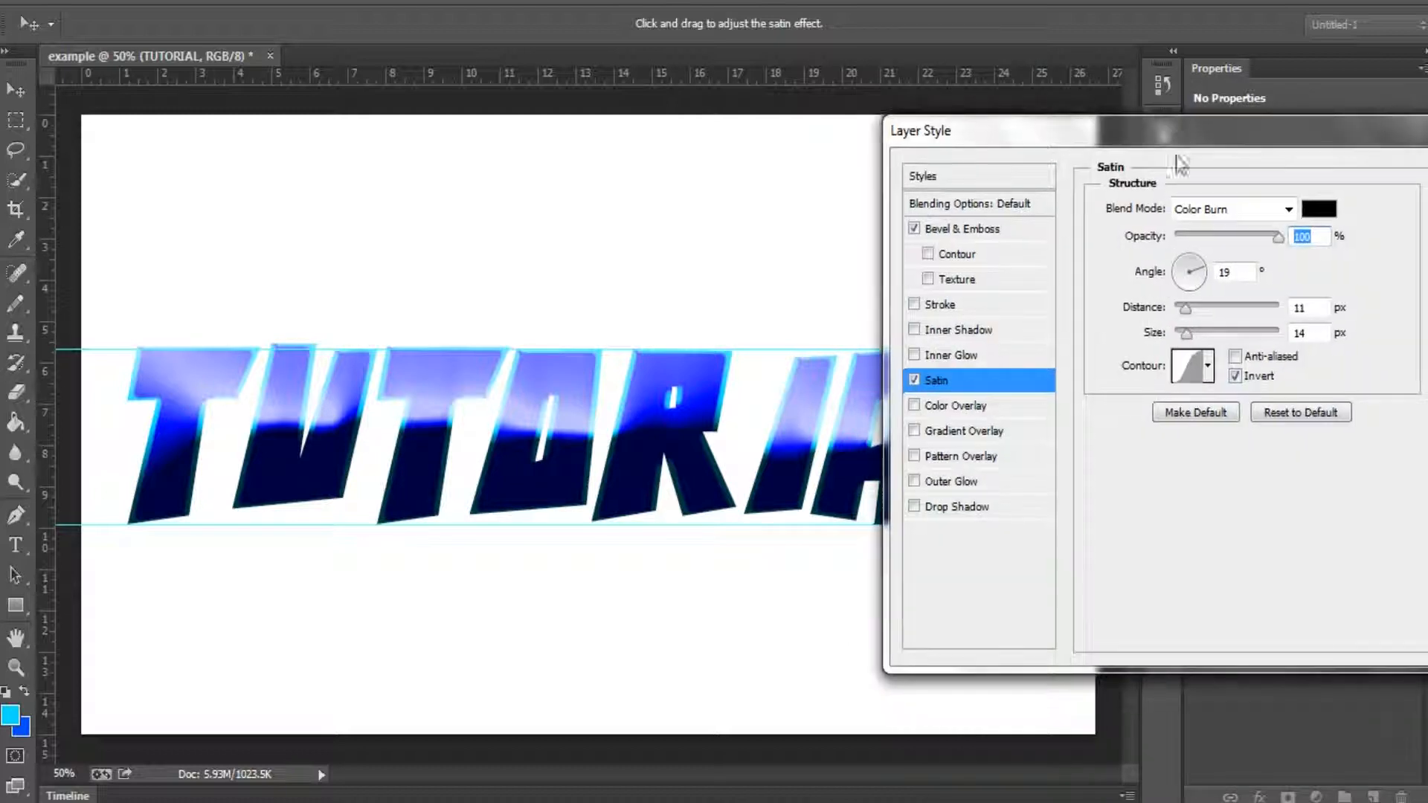
Step: Enable Outer Glow on the TUTORIAL text and set its size to 122 px
left_click(960, 487)
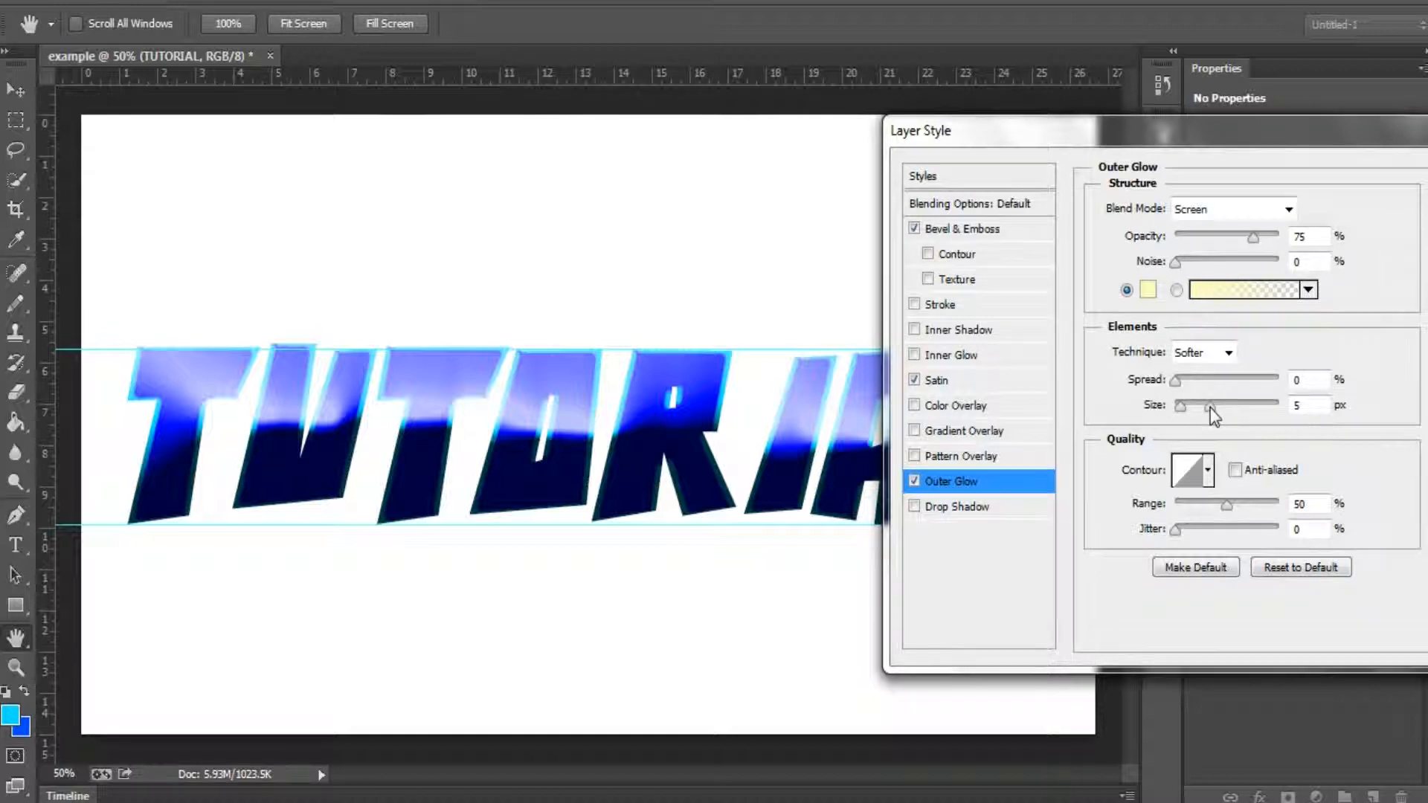
left_click_drag(1211, 408, 1242, 408)
left_click(1229, 406)
Step: Refine the Satin effect with a 27 px size, the narrow single-peak contour and 86% opacity
left_click(974, 383)
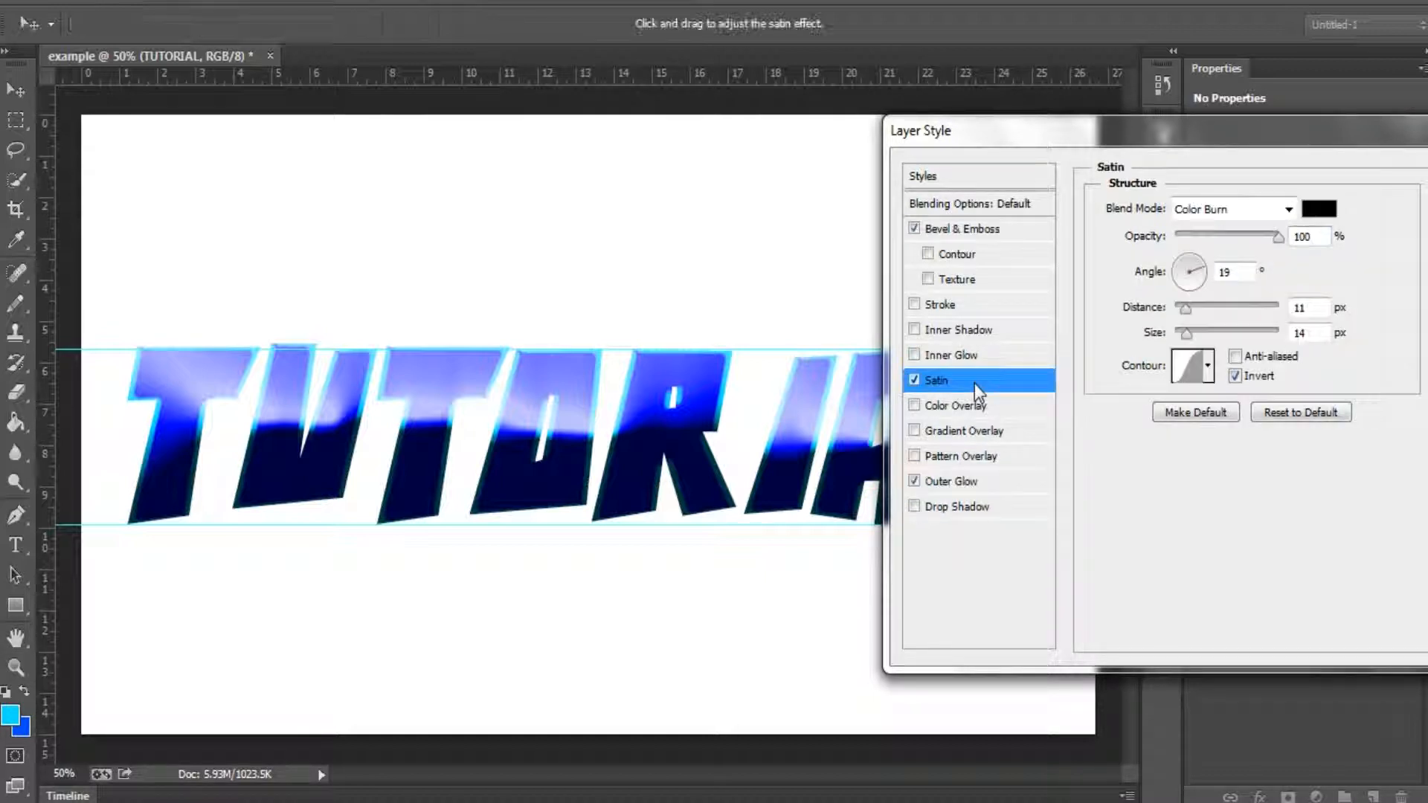
mouse_move(1188, 336)
left_mouse_down()
mouse_move(1238, 332)
mouse_move(1154, 347)
mouse_move(1191, 332)
left_mouse_up()
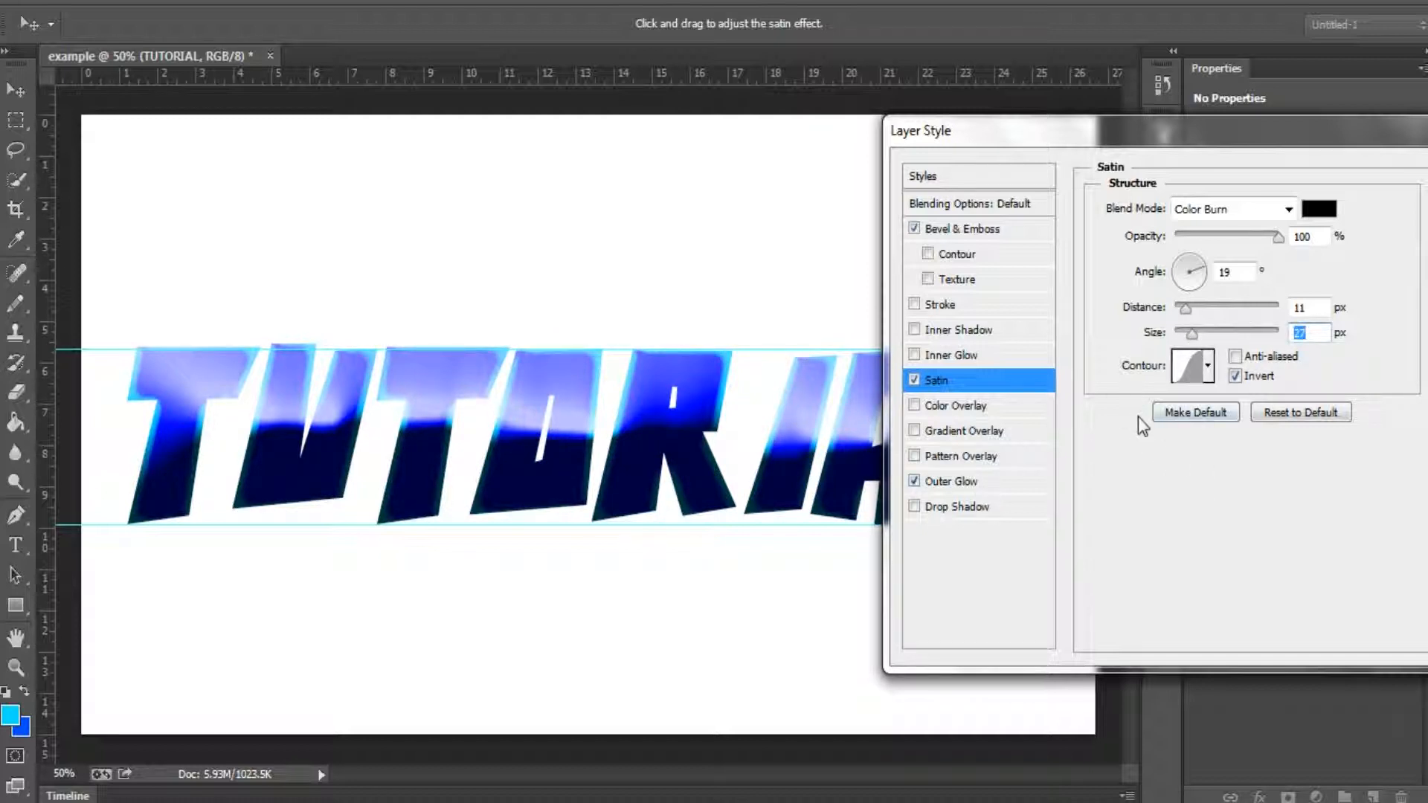
left_click(1208, 366)
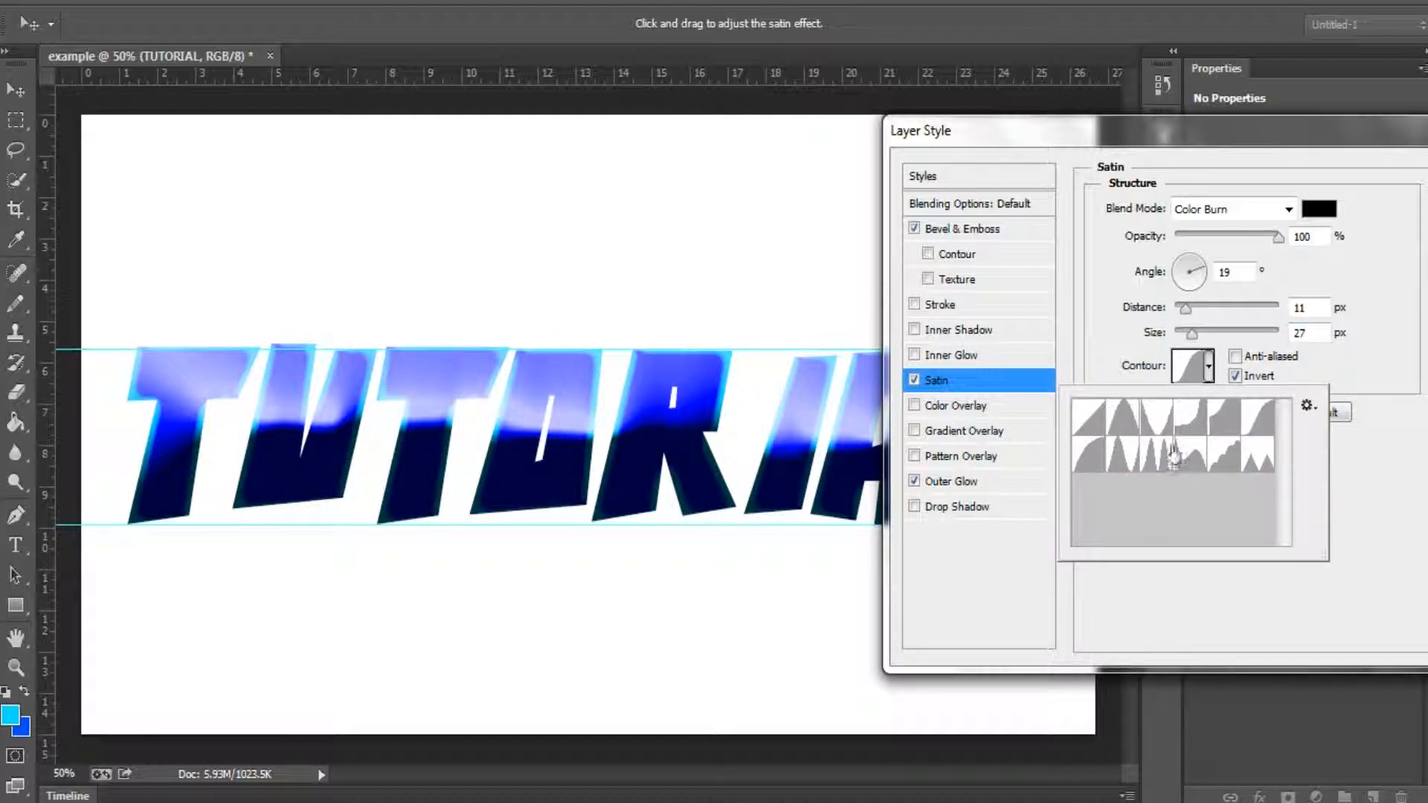
left_click(1123, 453)
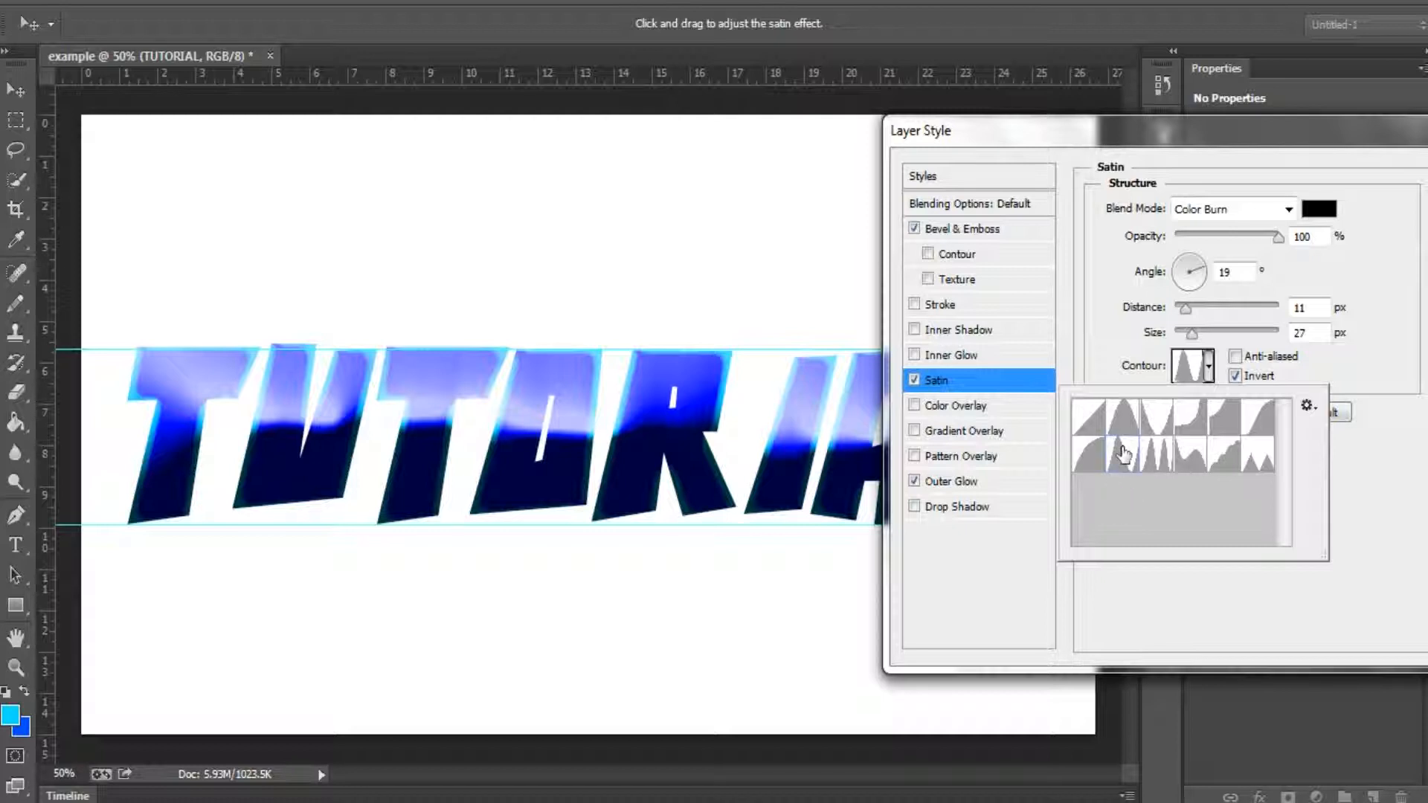
left_click(1350, 438)
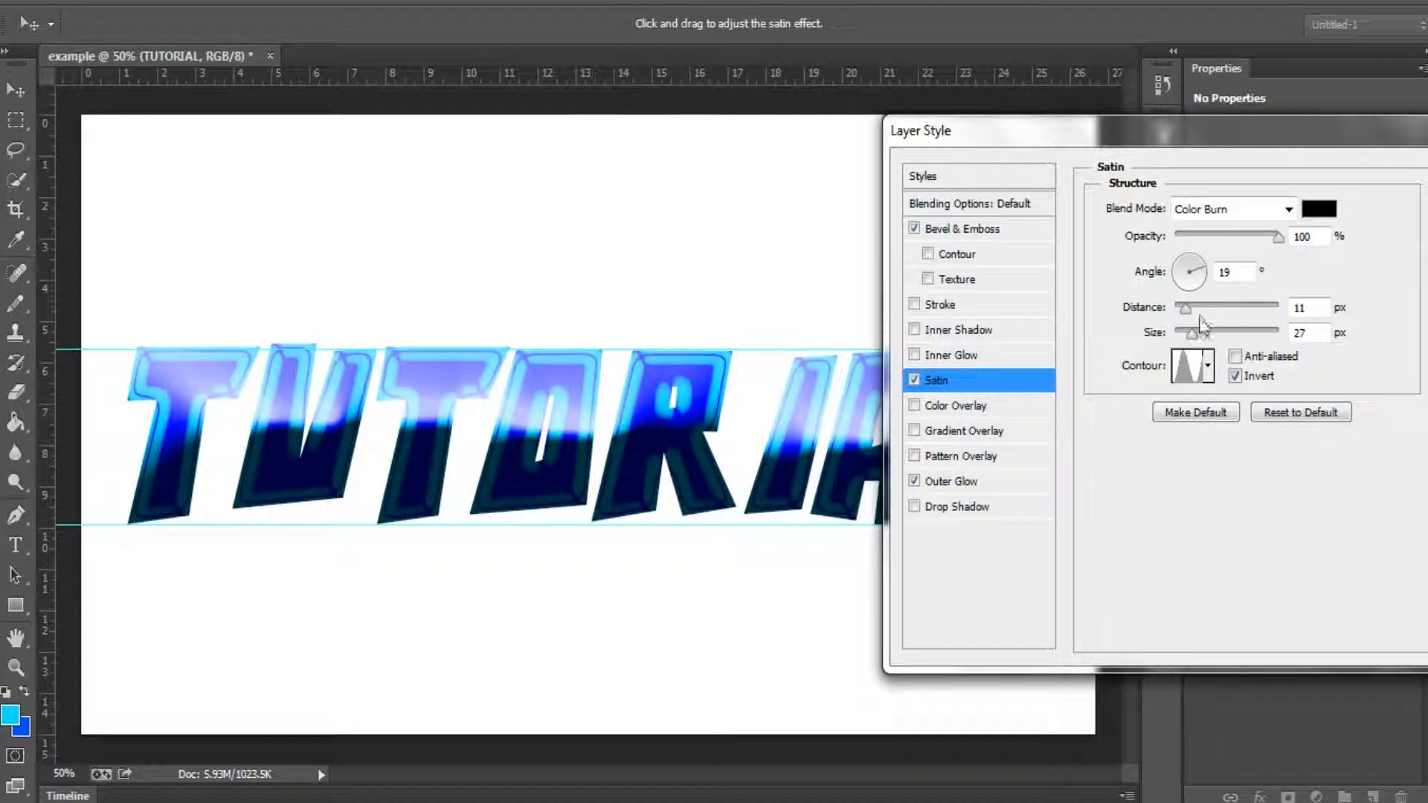
left_click(1221, 235)
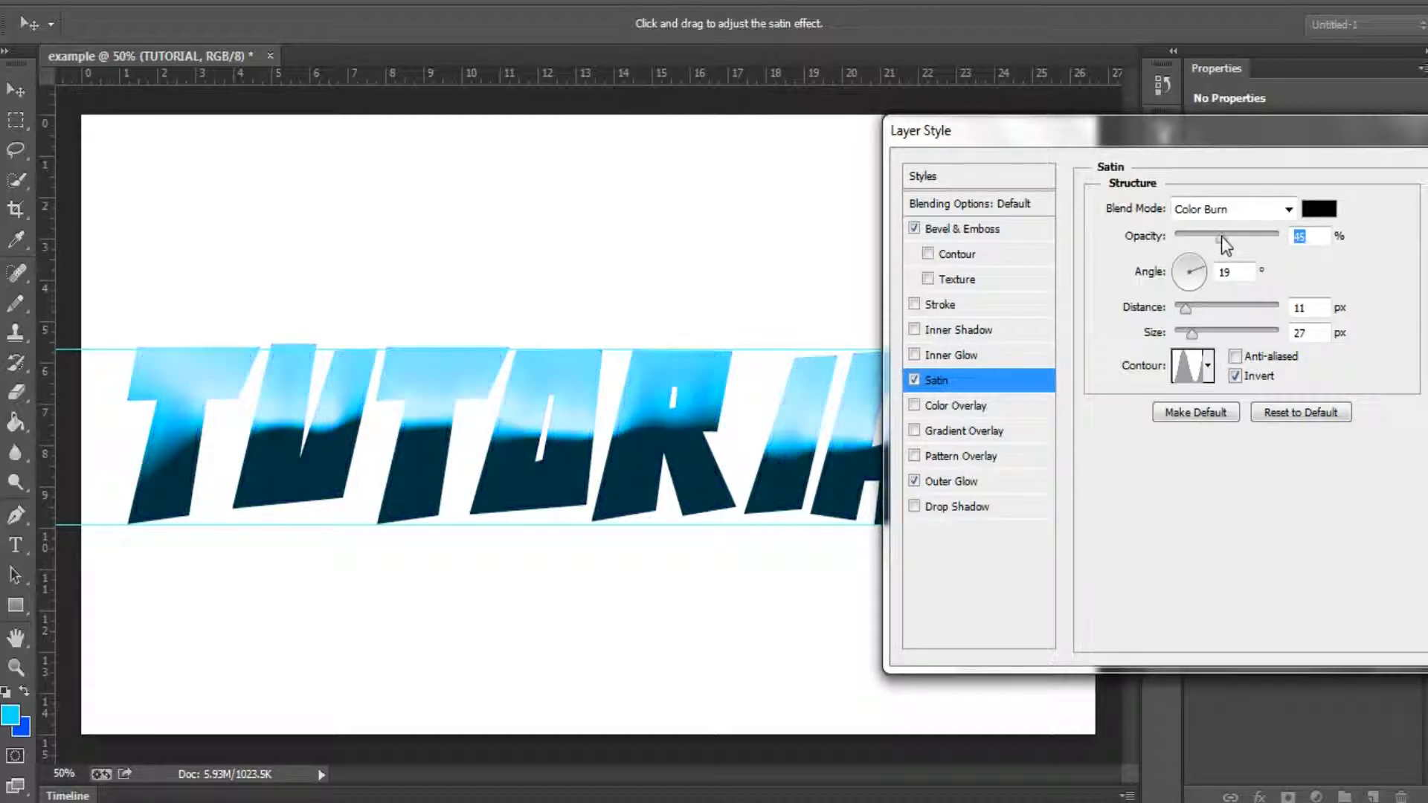
left_click_drag(1220, 235, 1264, 224)
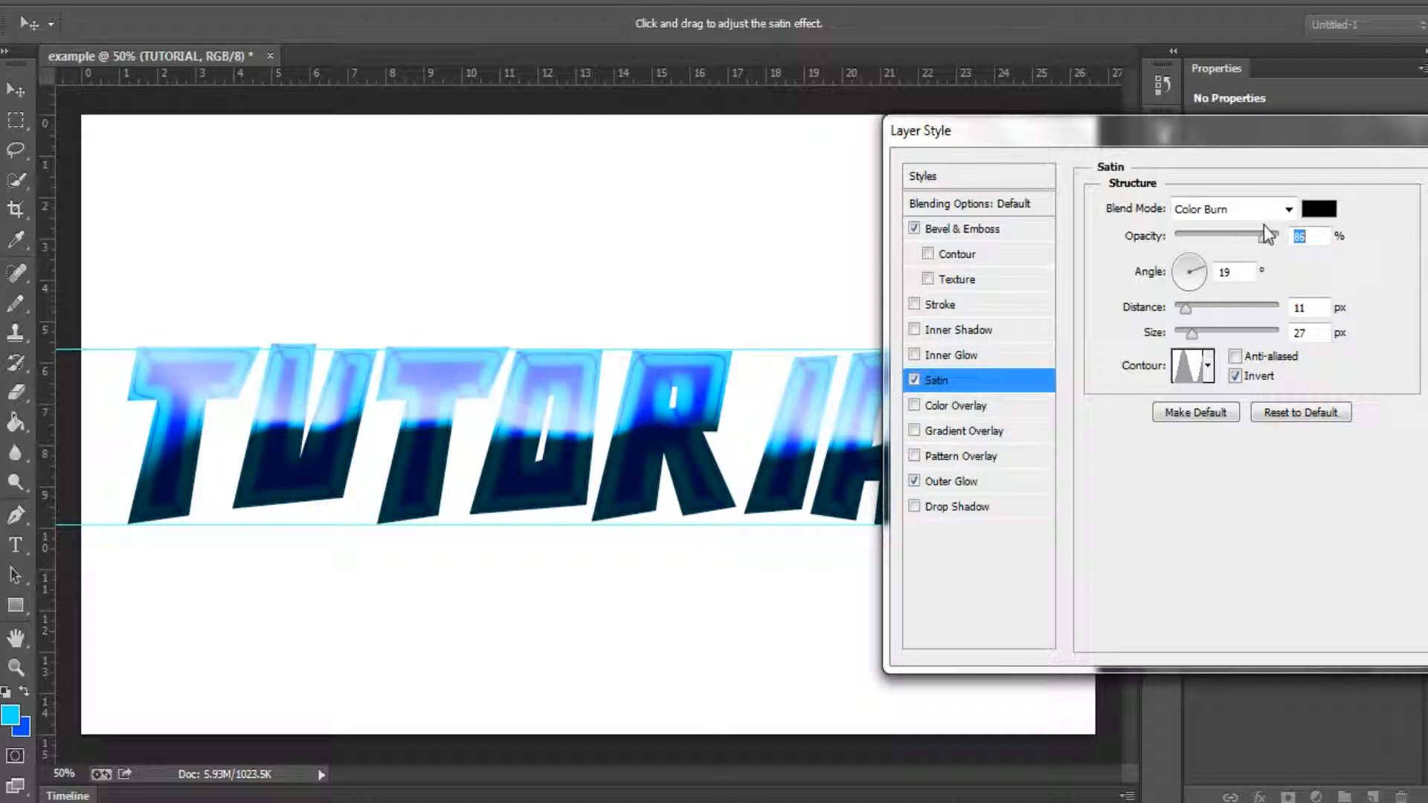
Step: Change the Outer Glow color to magenta, fc00ff
left_click(976, 482)
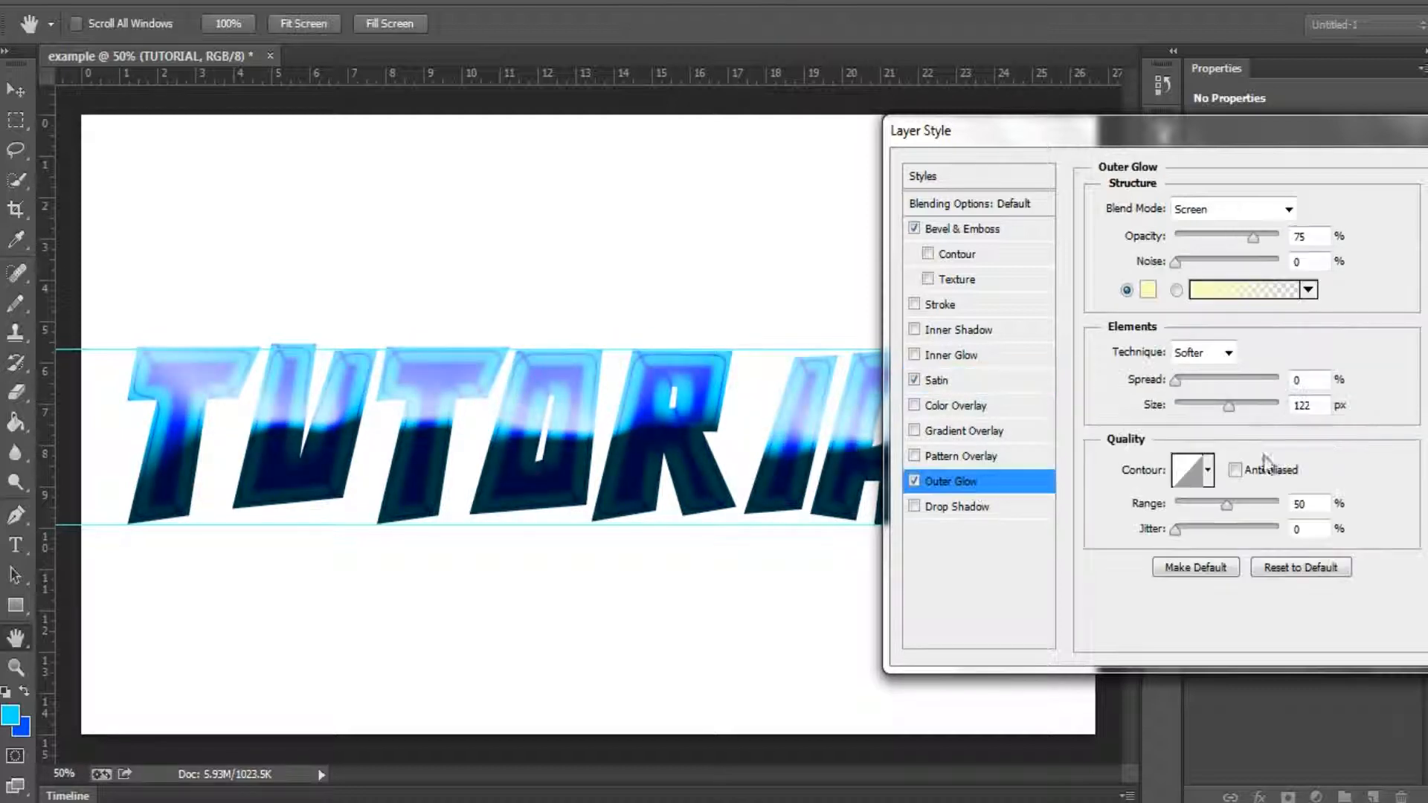
left_click(1149, 289)
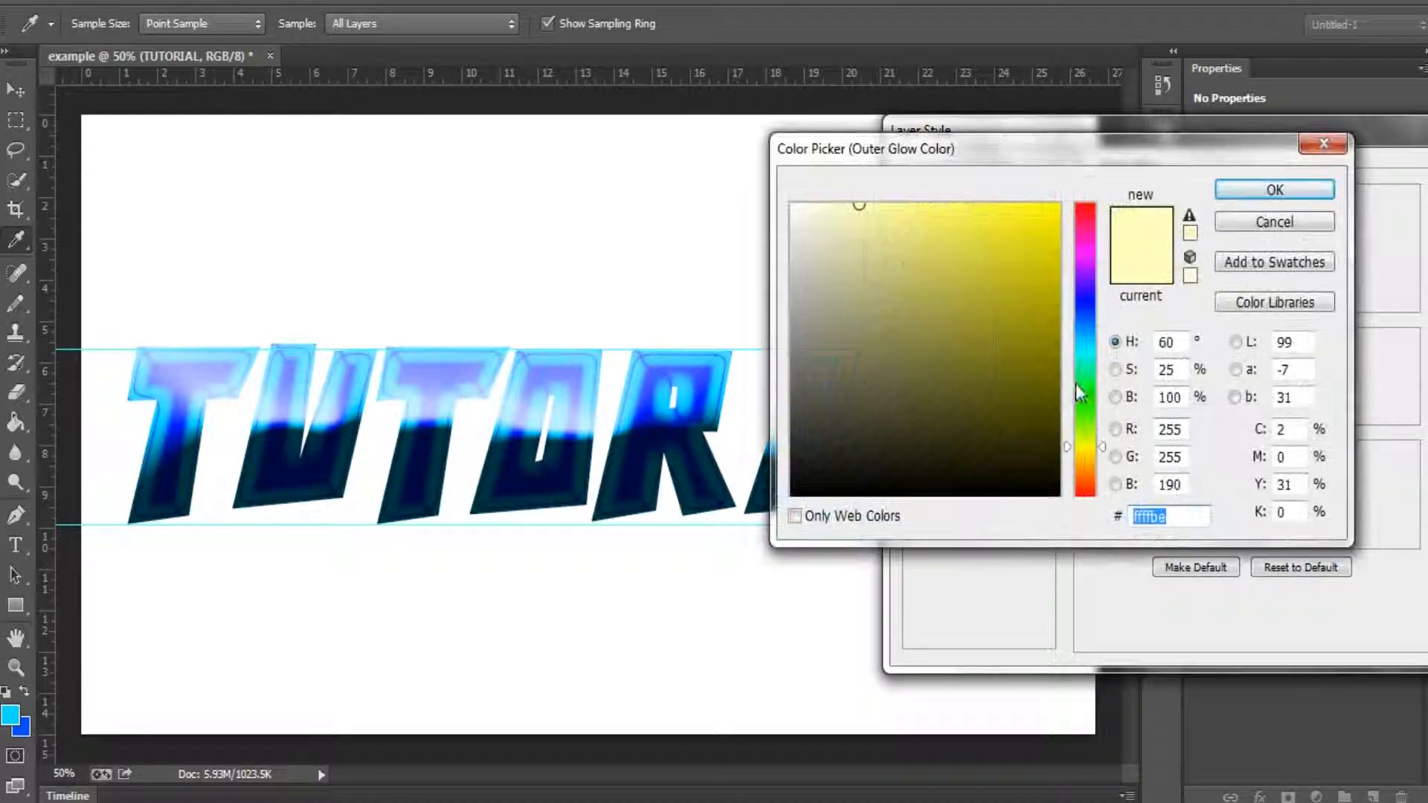
left_click_drag(1087, 338, 1092, 260)
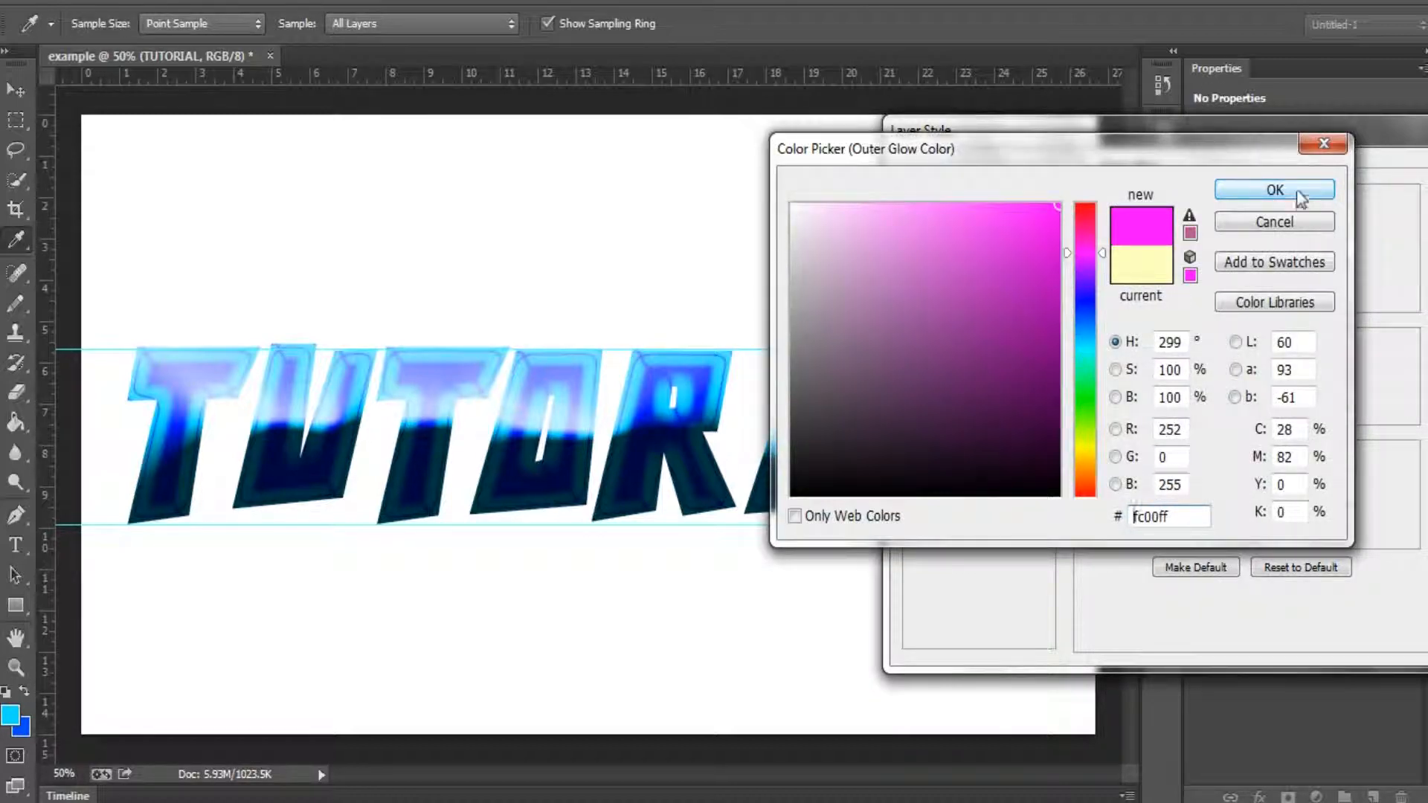
left_click(1316, 189)
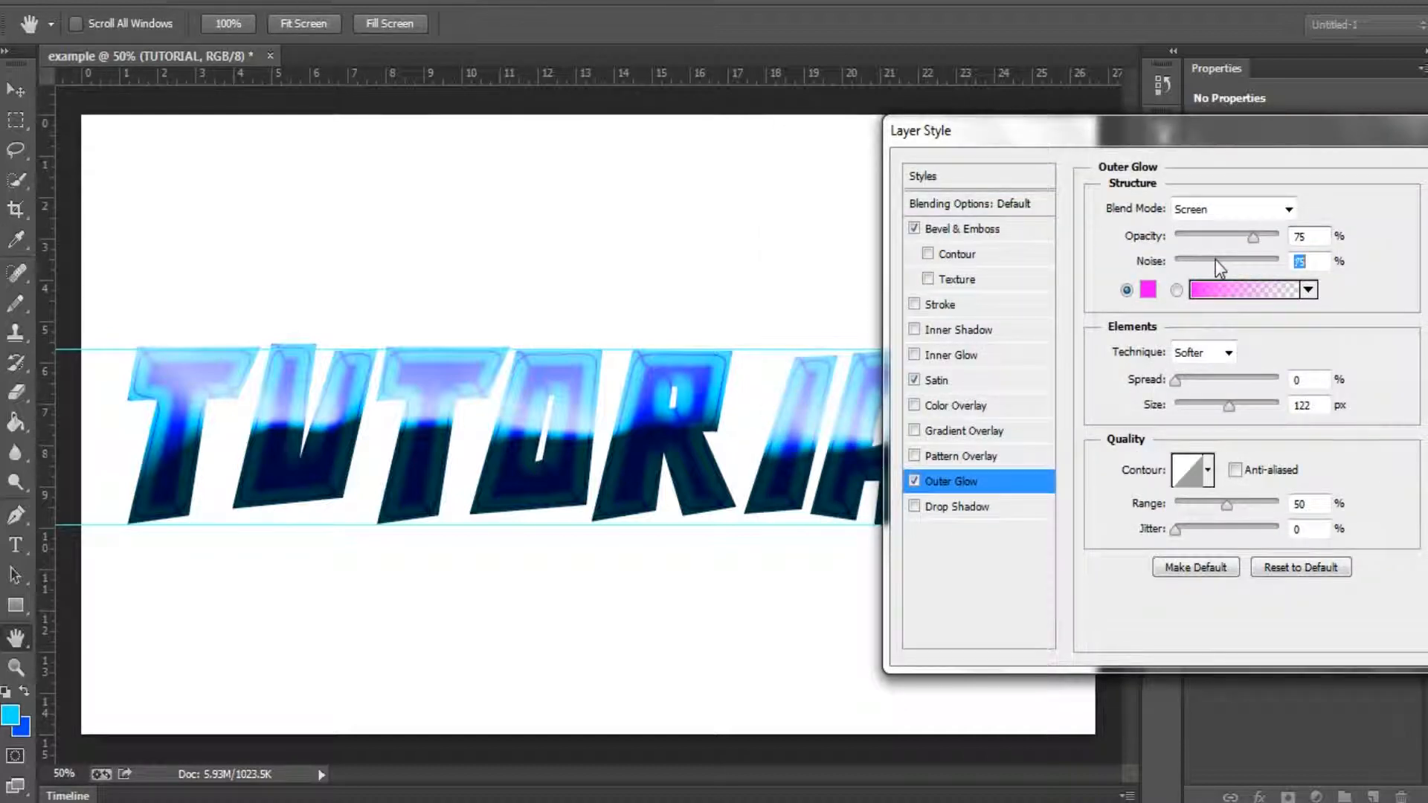
Step: Set the Outer Glow to 5% noise, 250 px size and Normal blend mode
left_click_drag(1216, 266, 1179, 257)
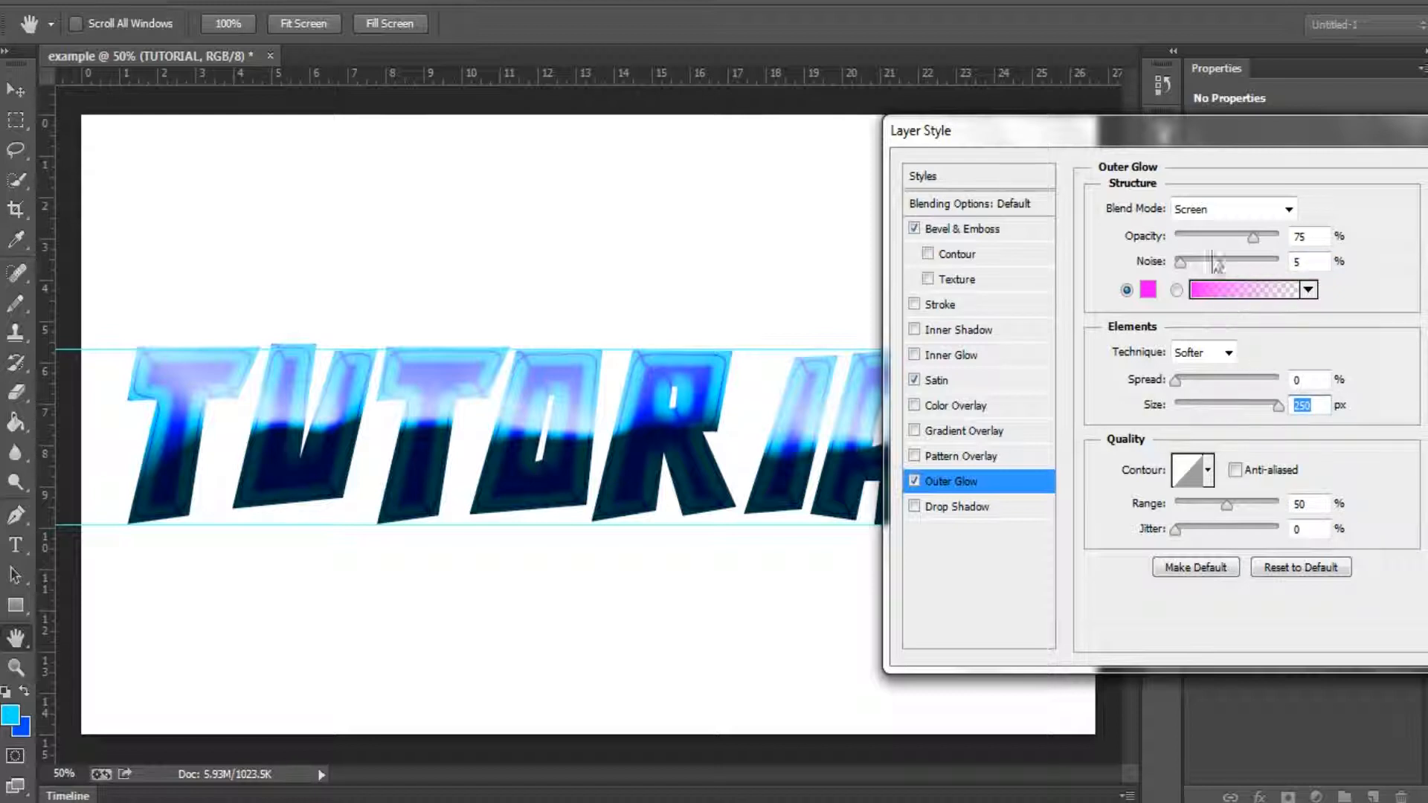
left_click(1289, 209)
left_click(1200, 223)
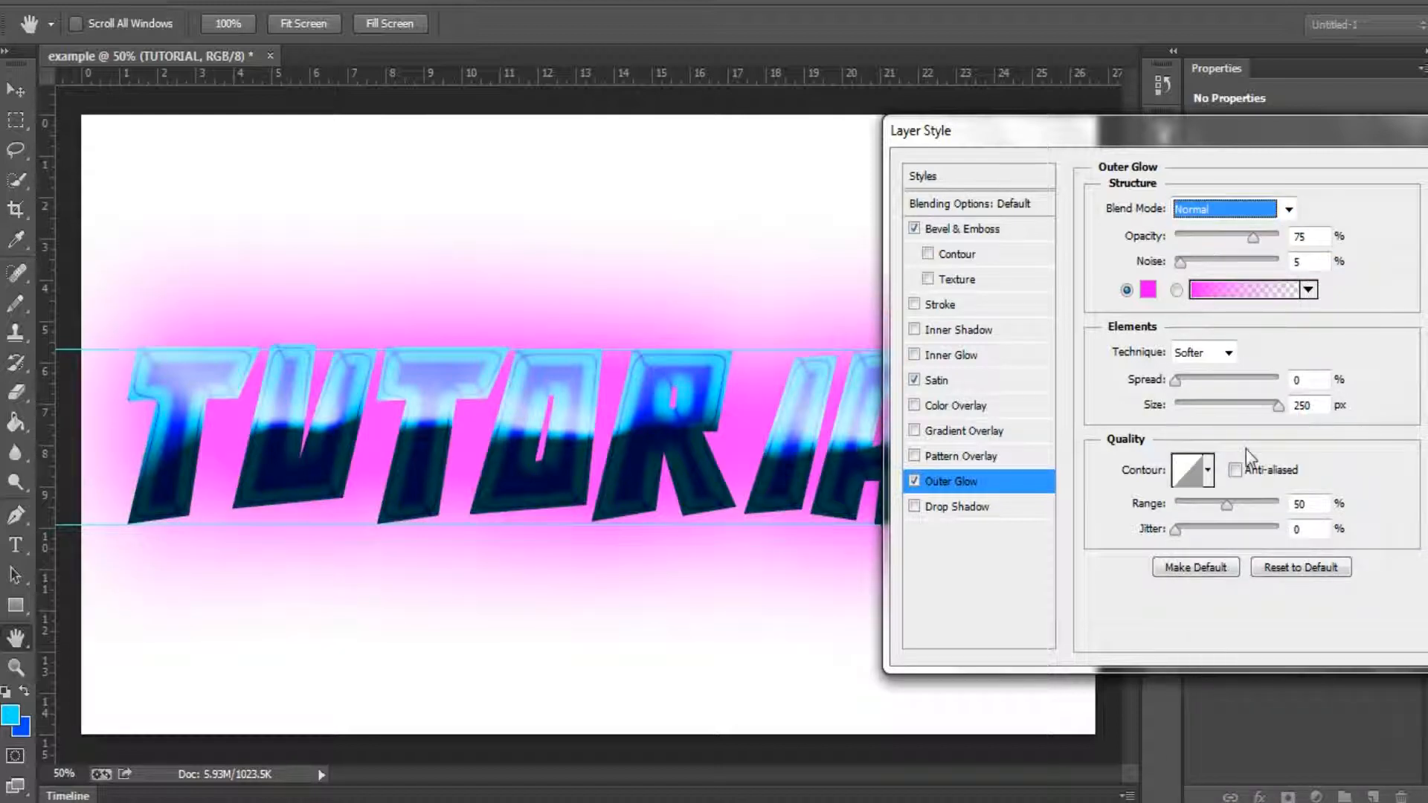
Step: Adjust the Outer Glow to 7% spread, 136 px size and 86% opacity
left_click_drag(1264, 405, 1186, 406)
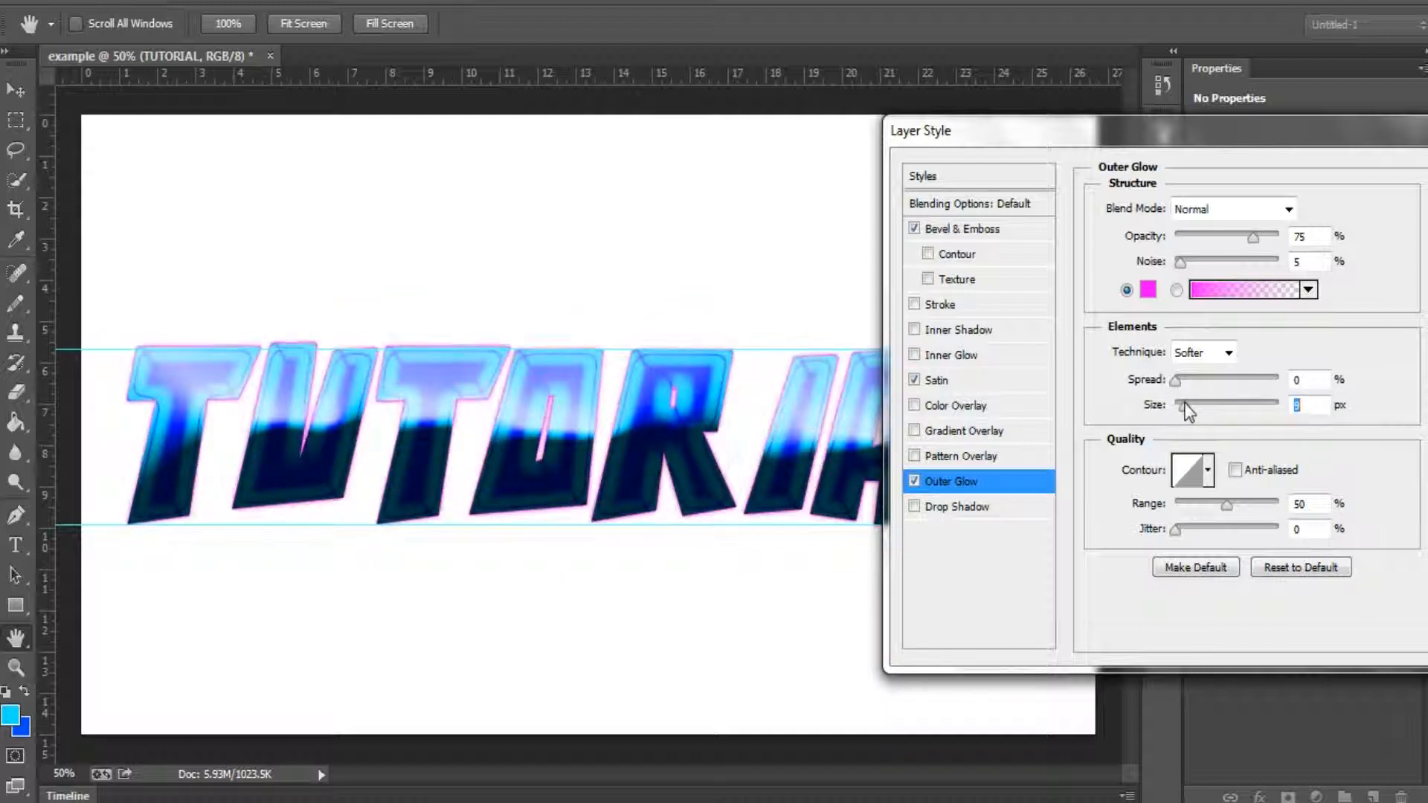
left_click_drag(1257, 237, 1313, 248)
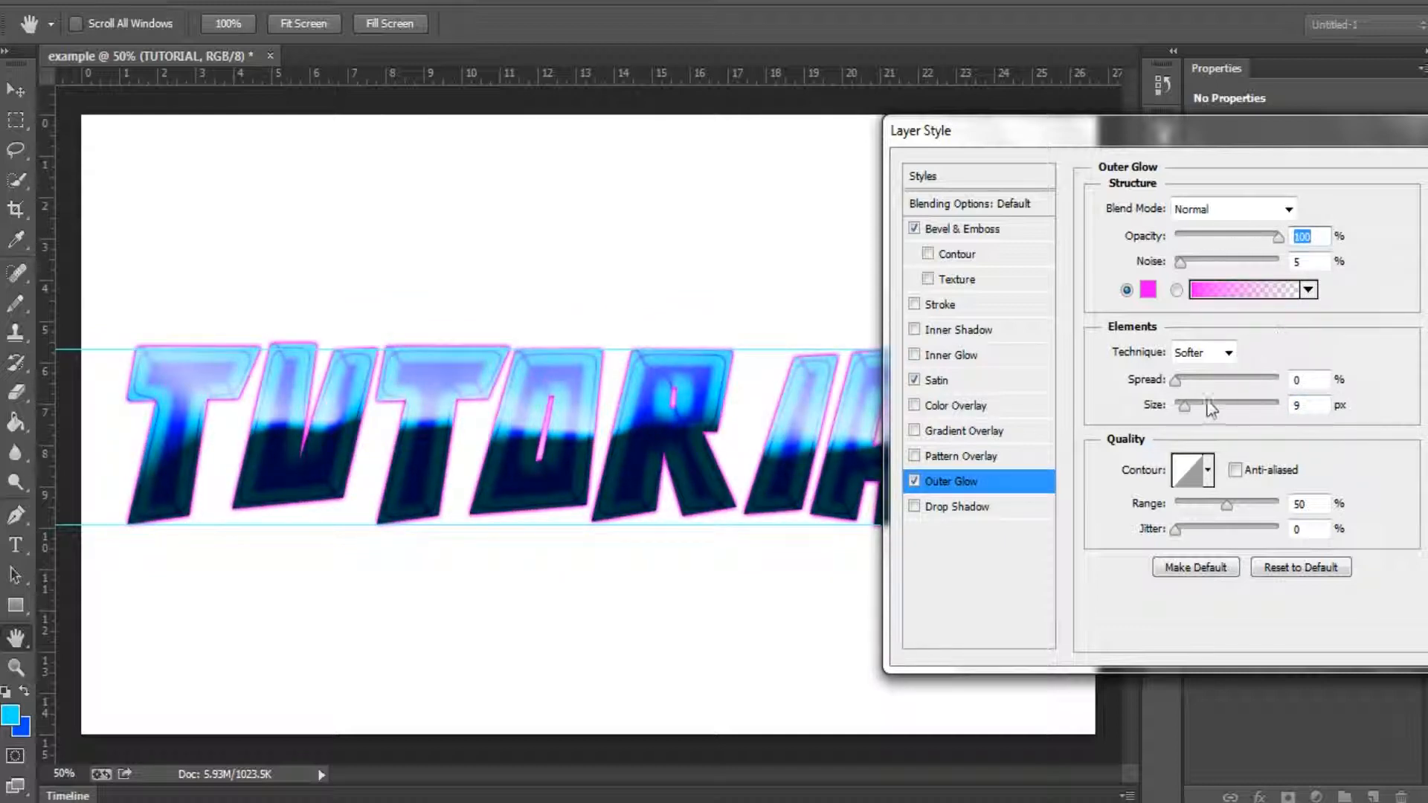
left_click_drag(1198, 405, 1378, 381)
left_click_drag(1276, 383, 1234, 404)
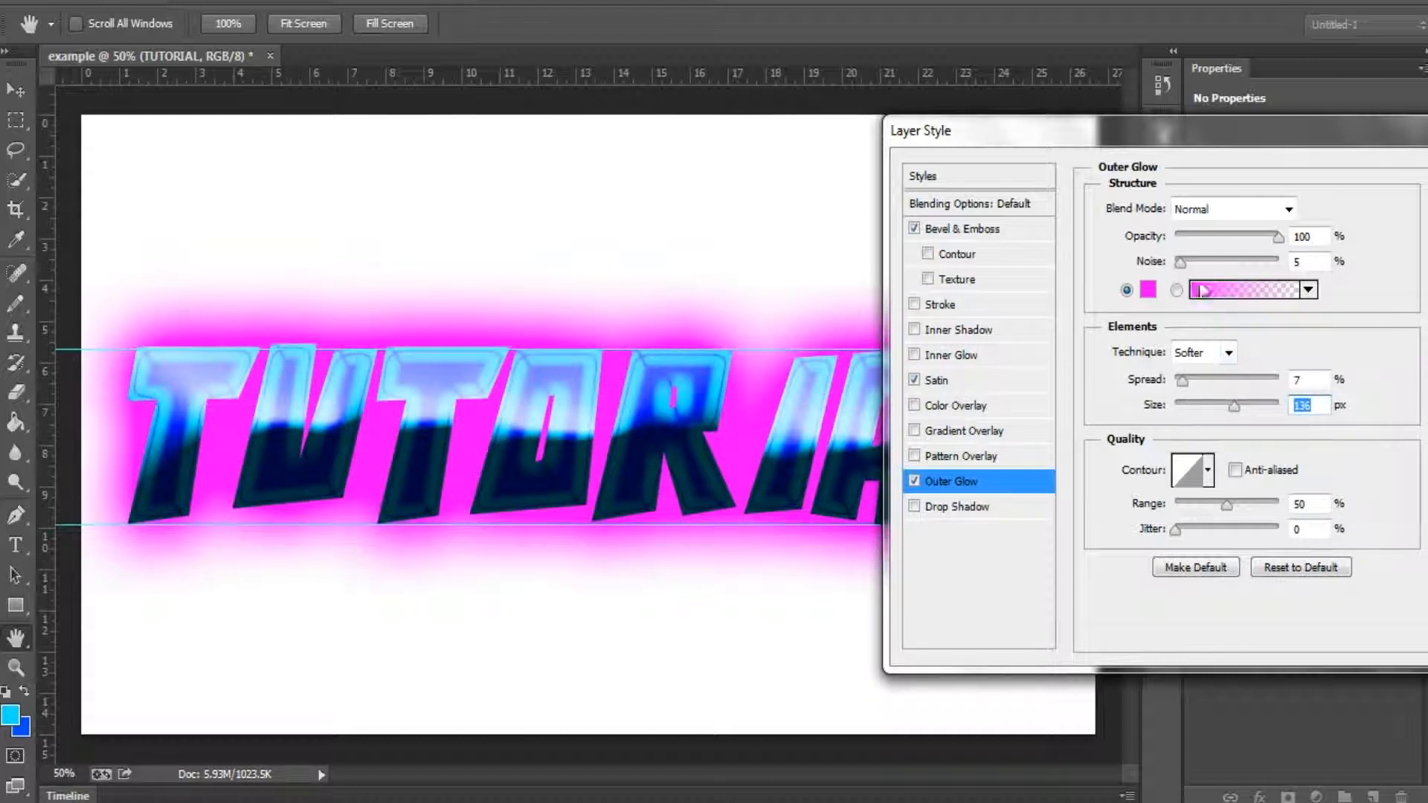
left_click_drag(1218, 235, 1264, 253)
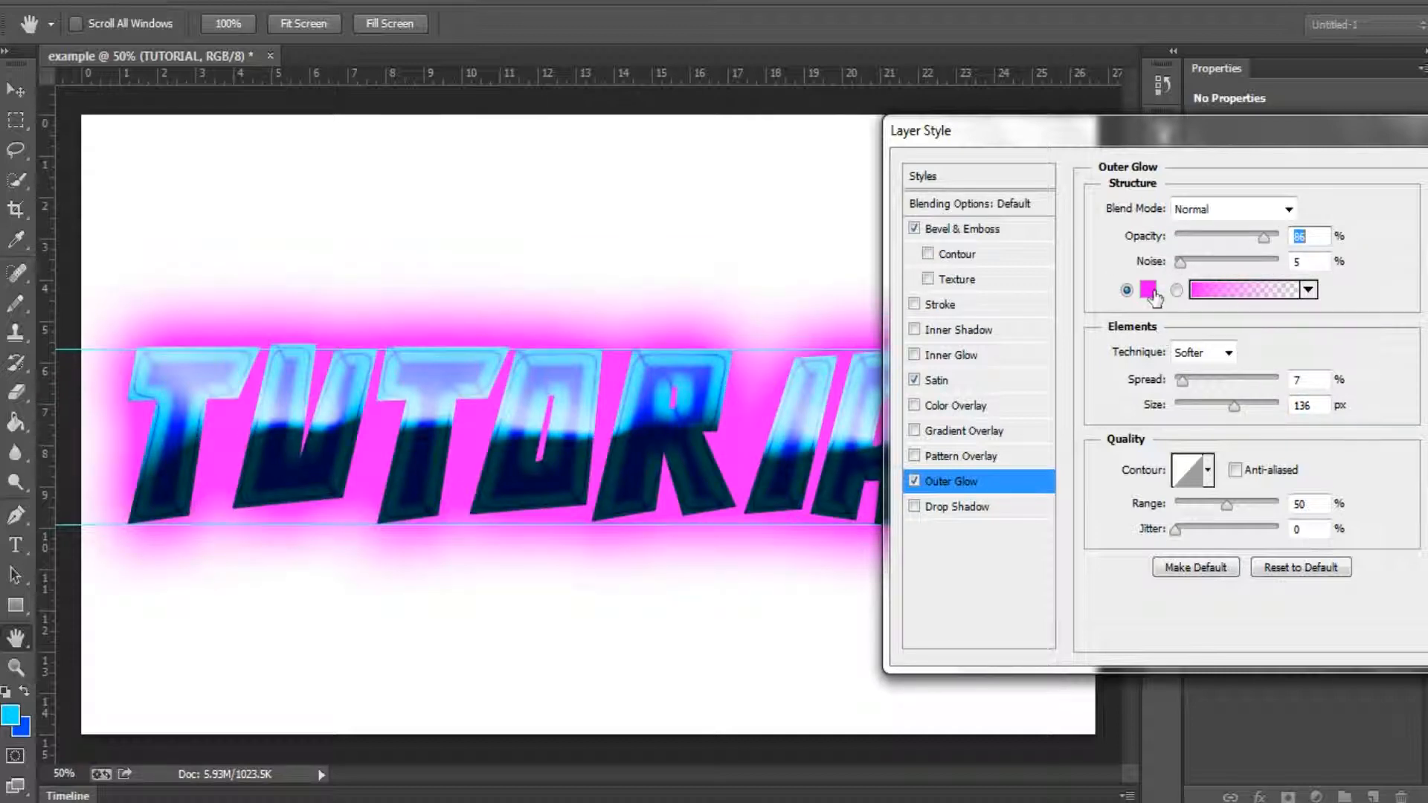
left_click(1152, 293)
left_click(1085, 359)
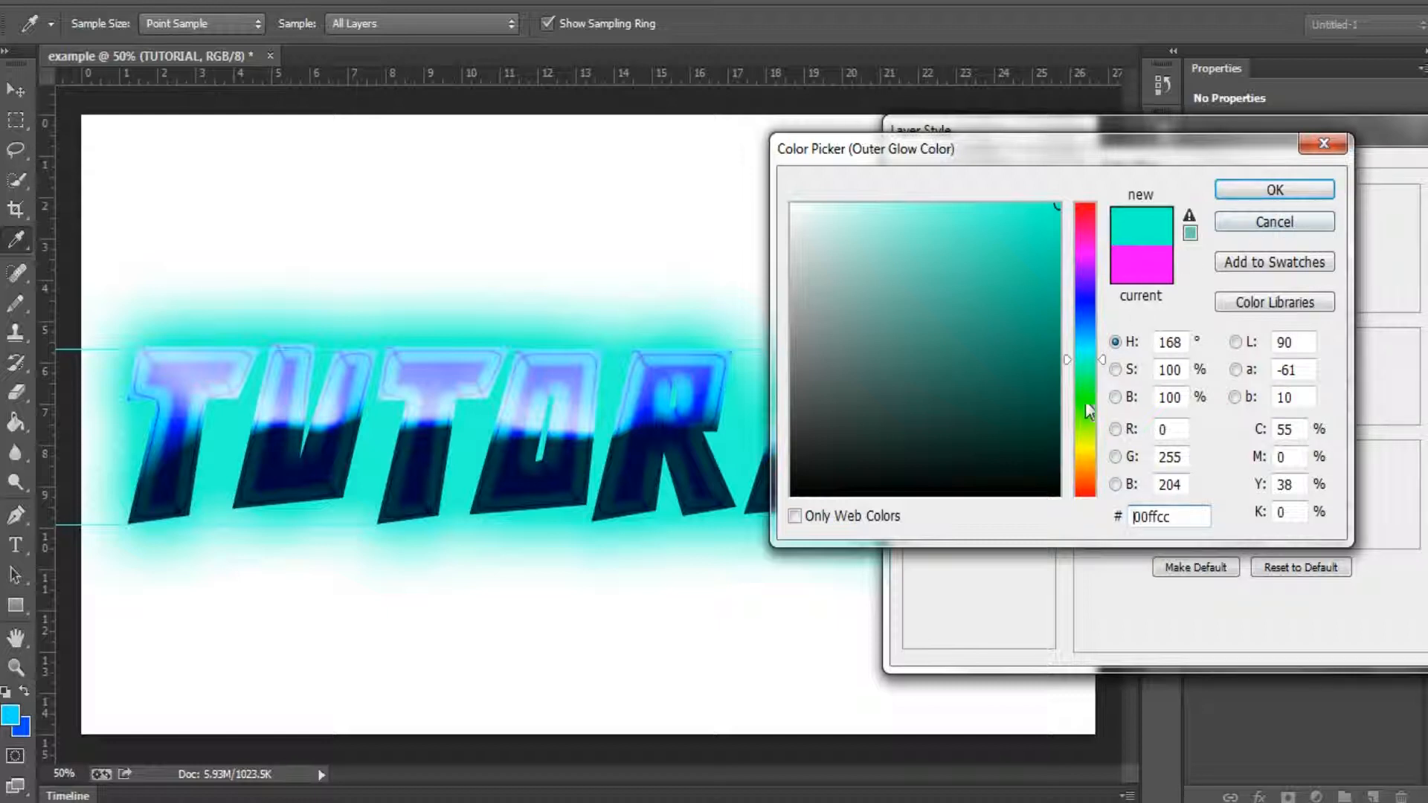
left_click_drag(1088, 411, 1086, 547)
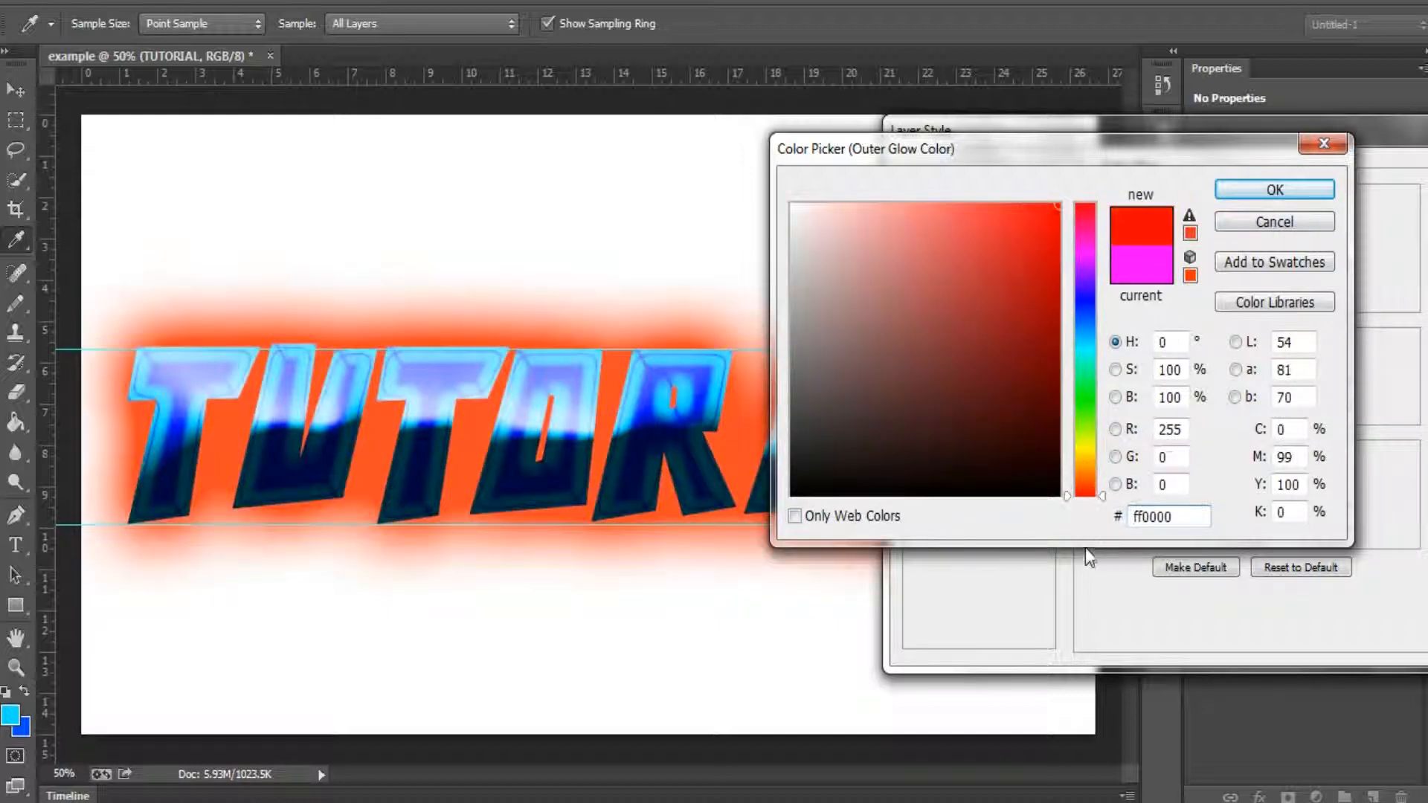
left_click(1068, 322)
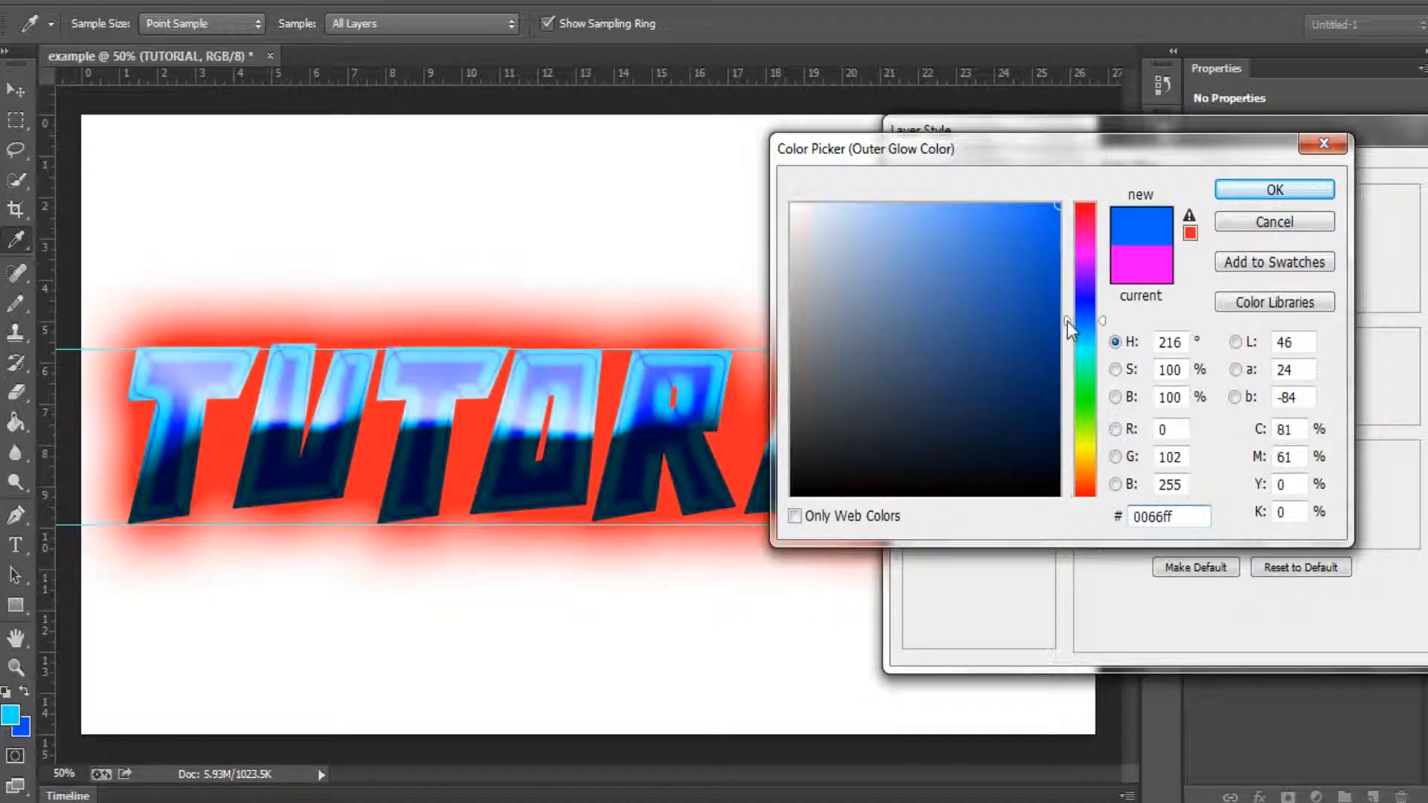
left_click(1083, 293)
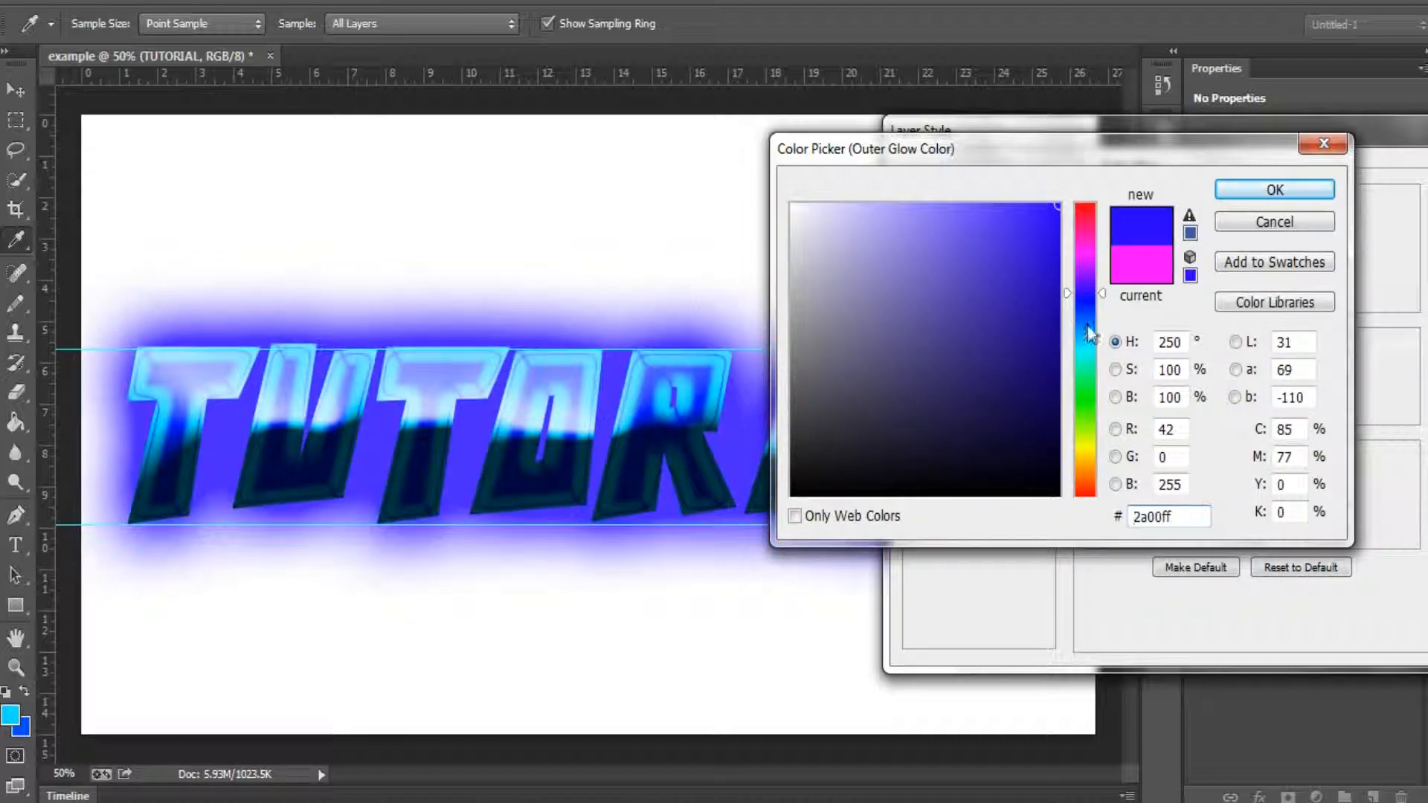
left_click(1269, 225)
Step: Change the Outer Glow color to blue, 0012ff
left_click(1148, 289)
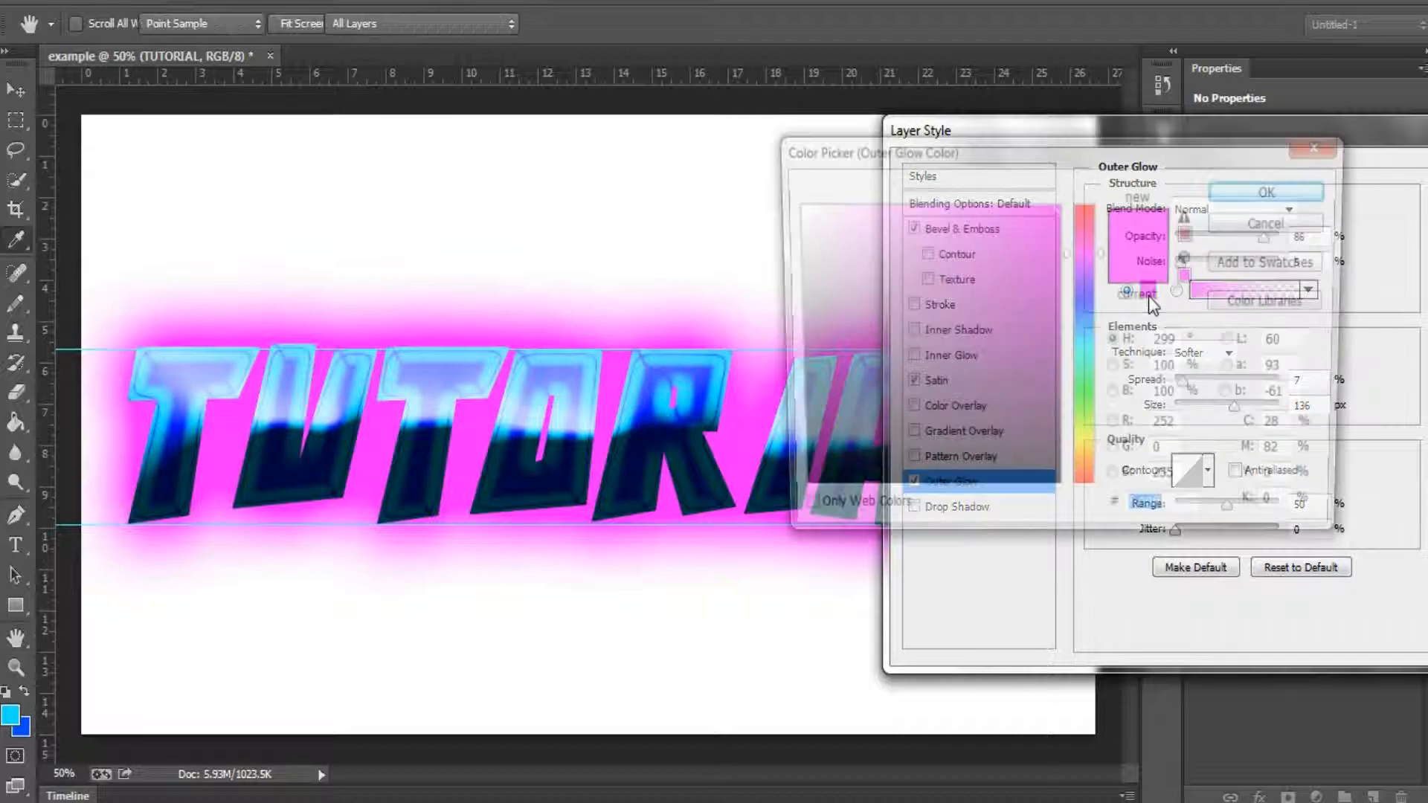
left_click(1084, 304)
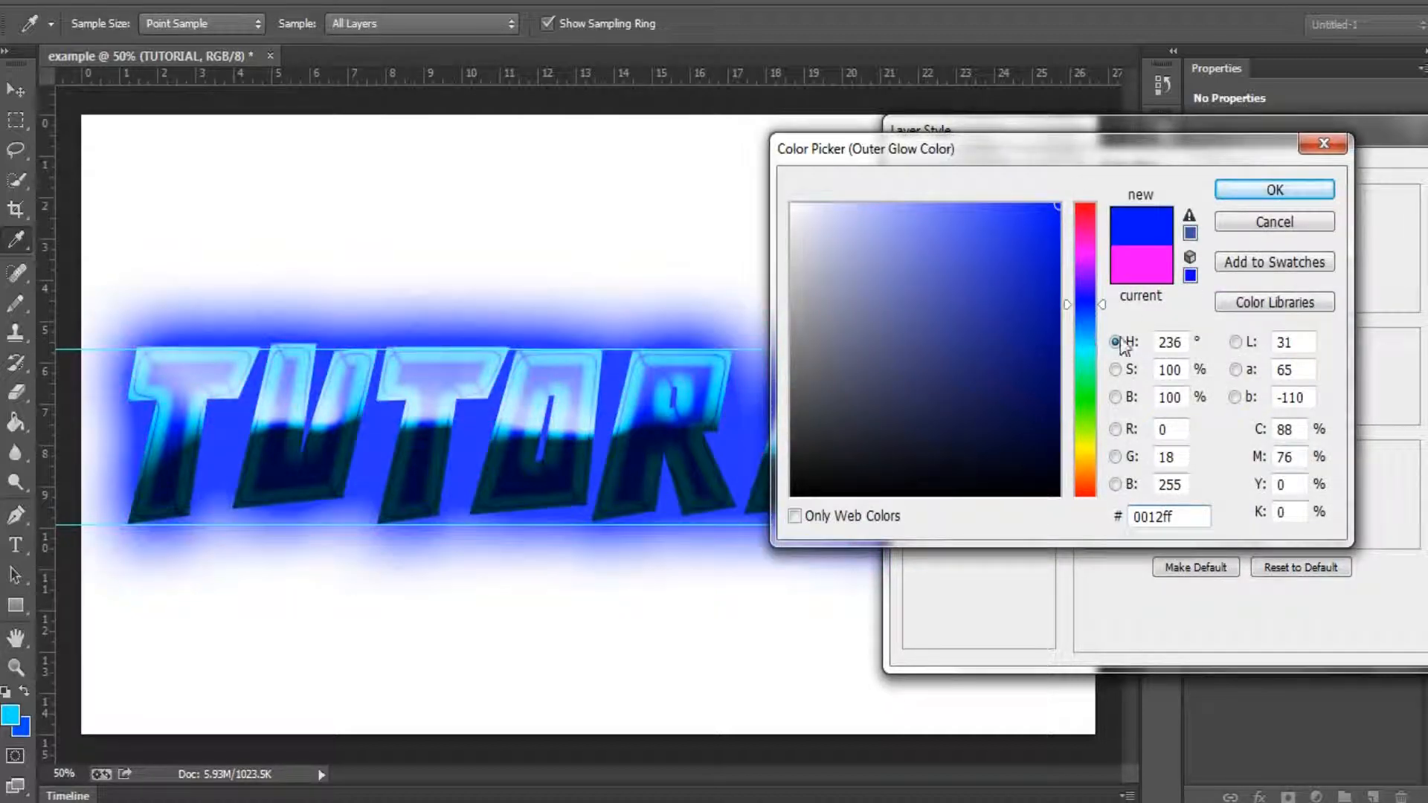
left_click(1273, 191)
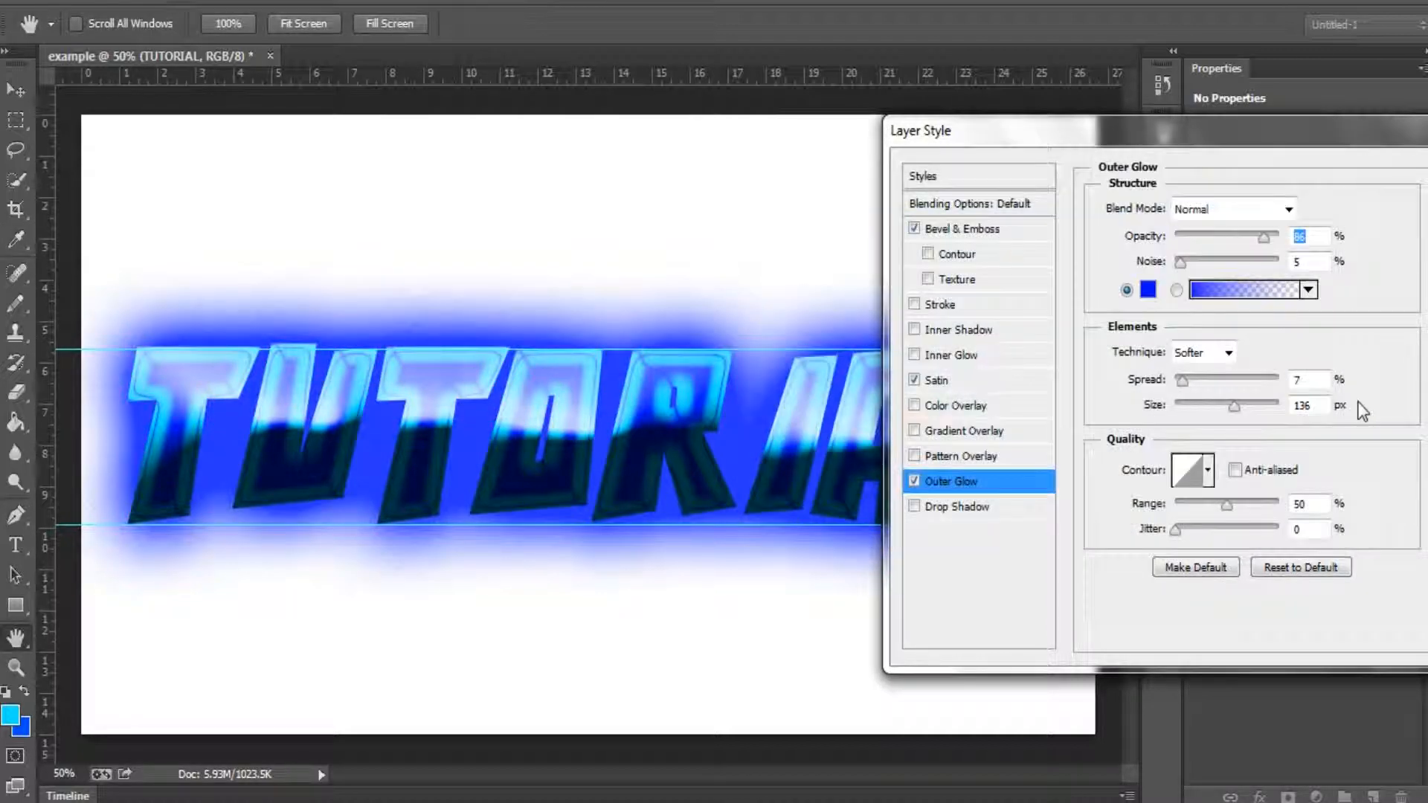
Step: Add a Drop Shadow to the TUTORIAL text with Color Burn blend mode and 100% opacity
left_click(961, 506)
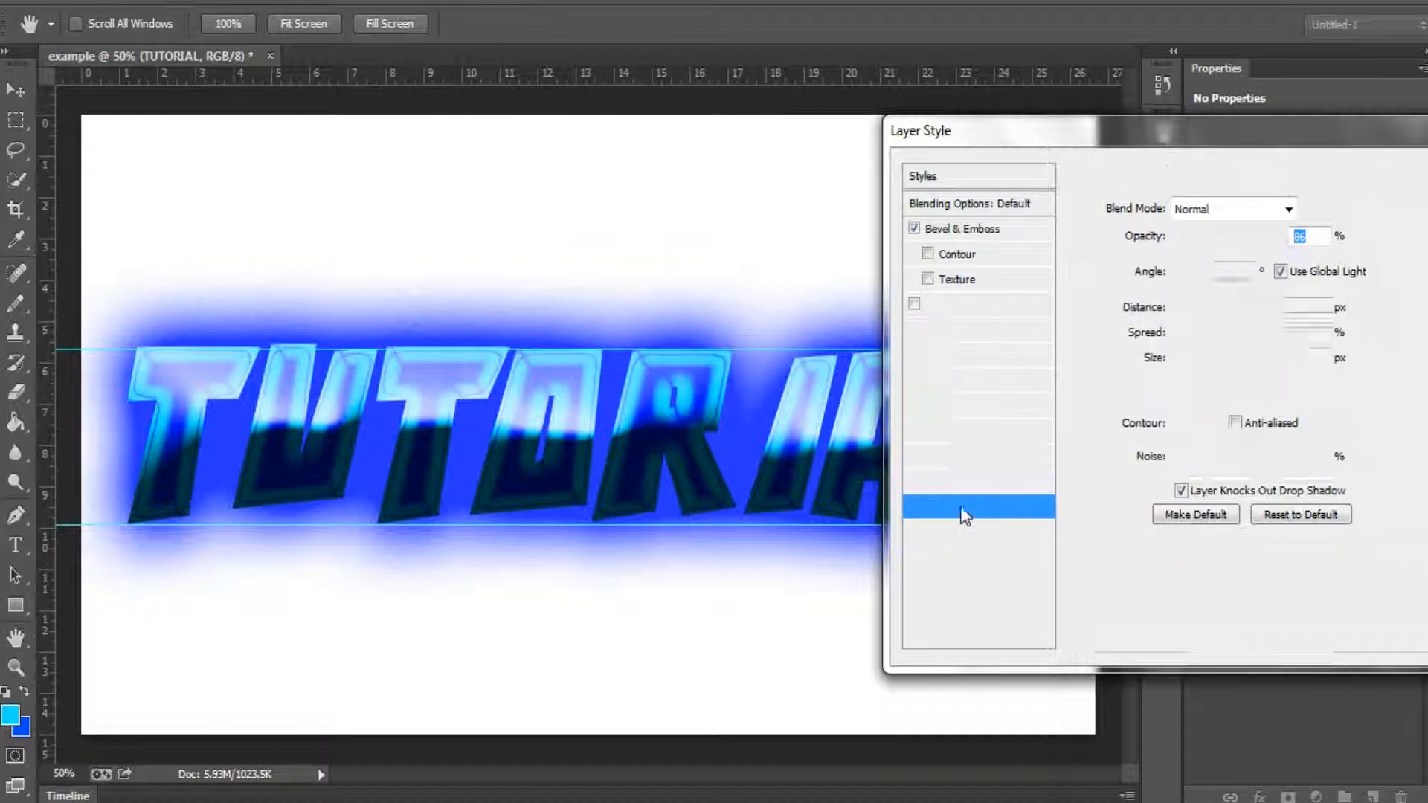
left_click(1261, 215)
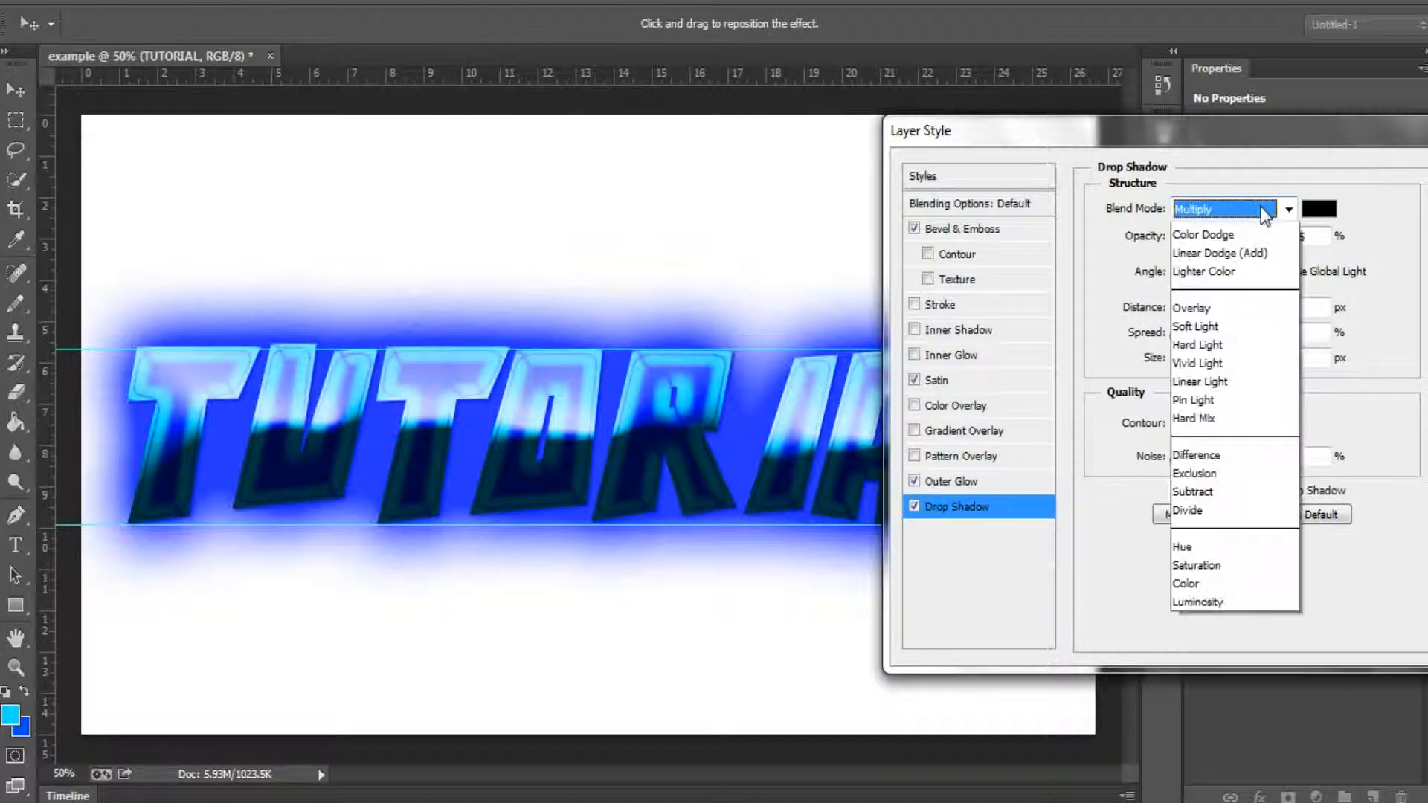
left_click(1216, 325)
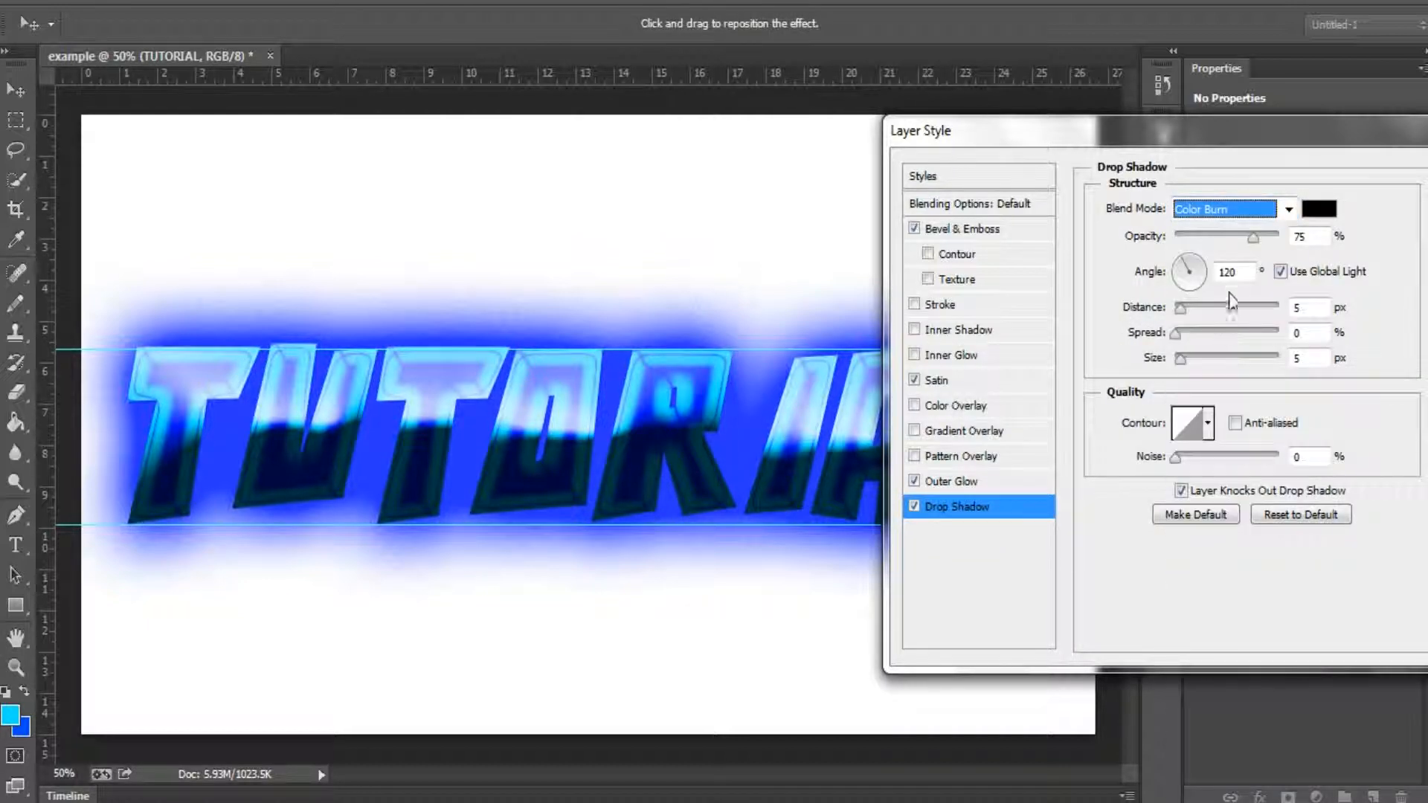
left_click_drag(1253, 237, 1308, 239)
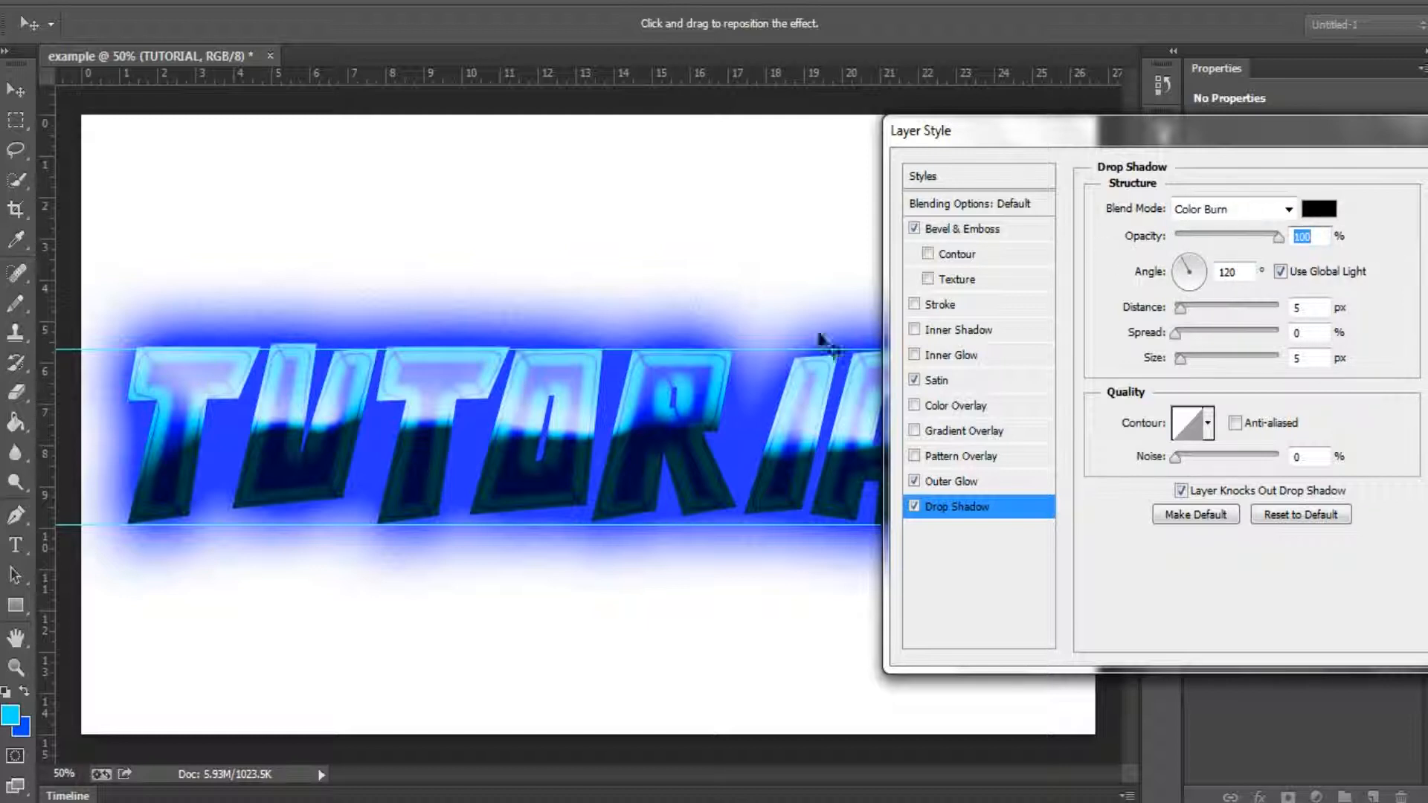
Step: Turn off the Outer Glow and set the Drop Shadow to Normal blend mode at 100% opacity
left_click(913, 481)
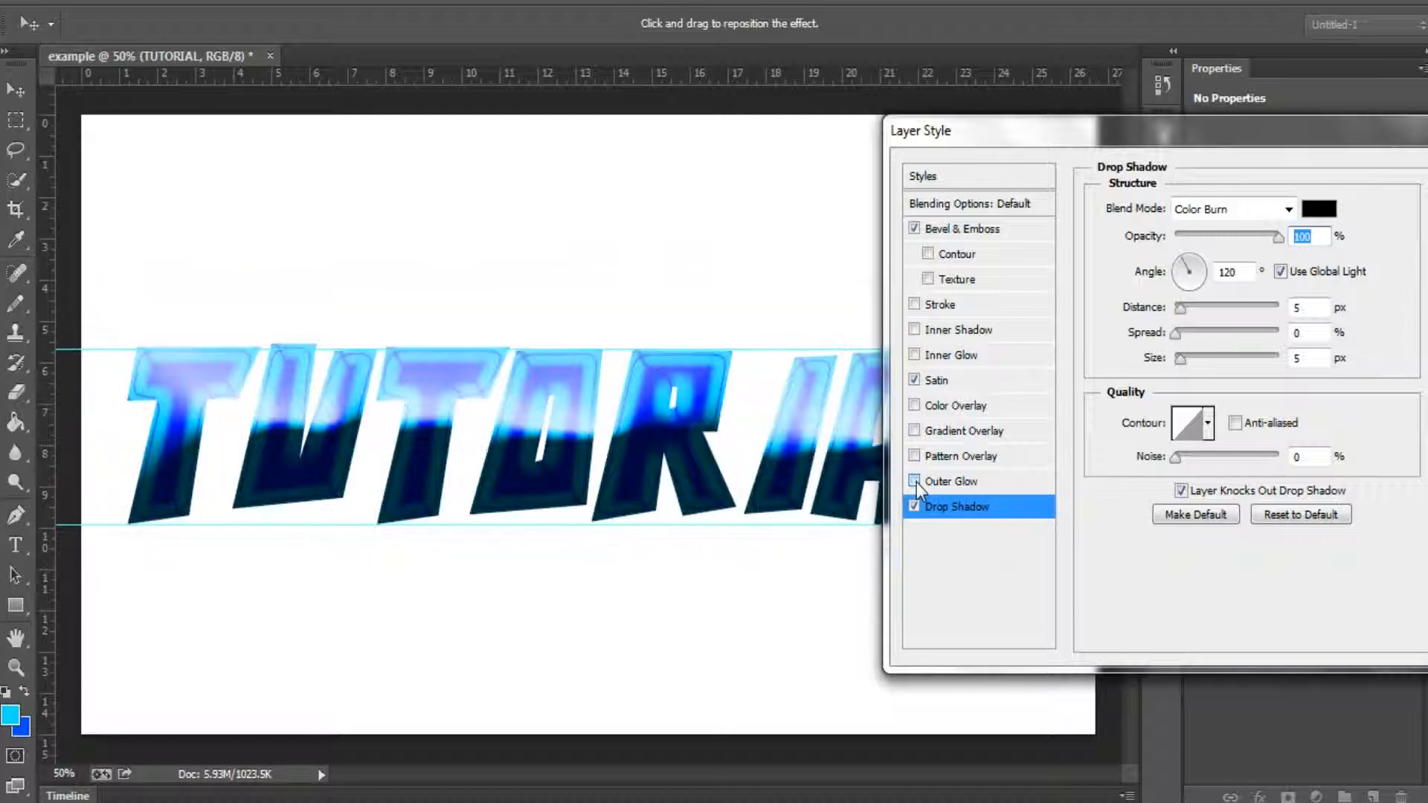
left_click_drag(1246, 237, 1366, 241)
left_click(1261, 210)
left_click(1255, 237)
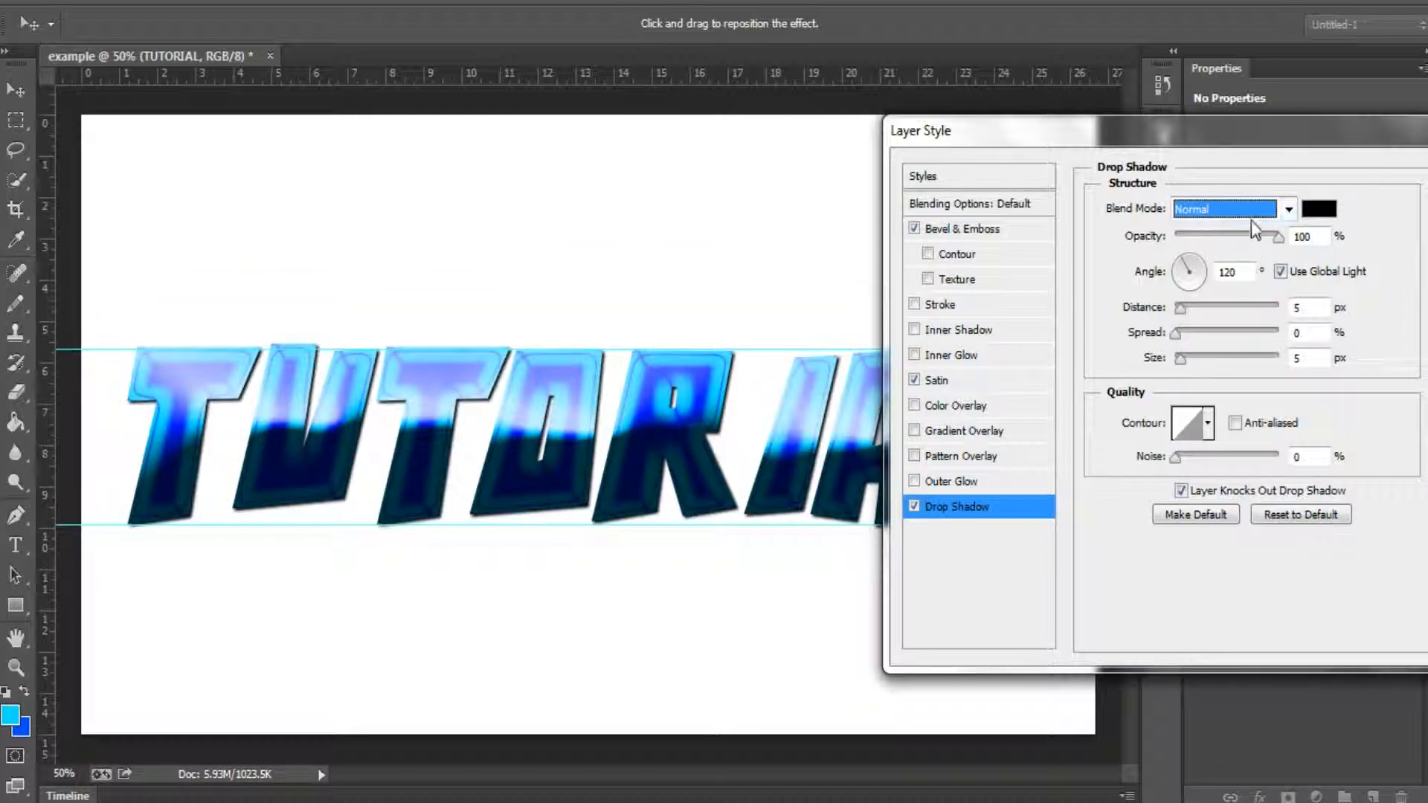
left_click_drag(1240, 234, 1310, 208)
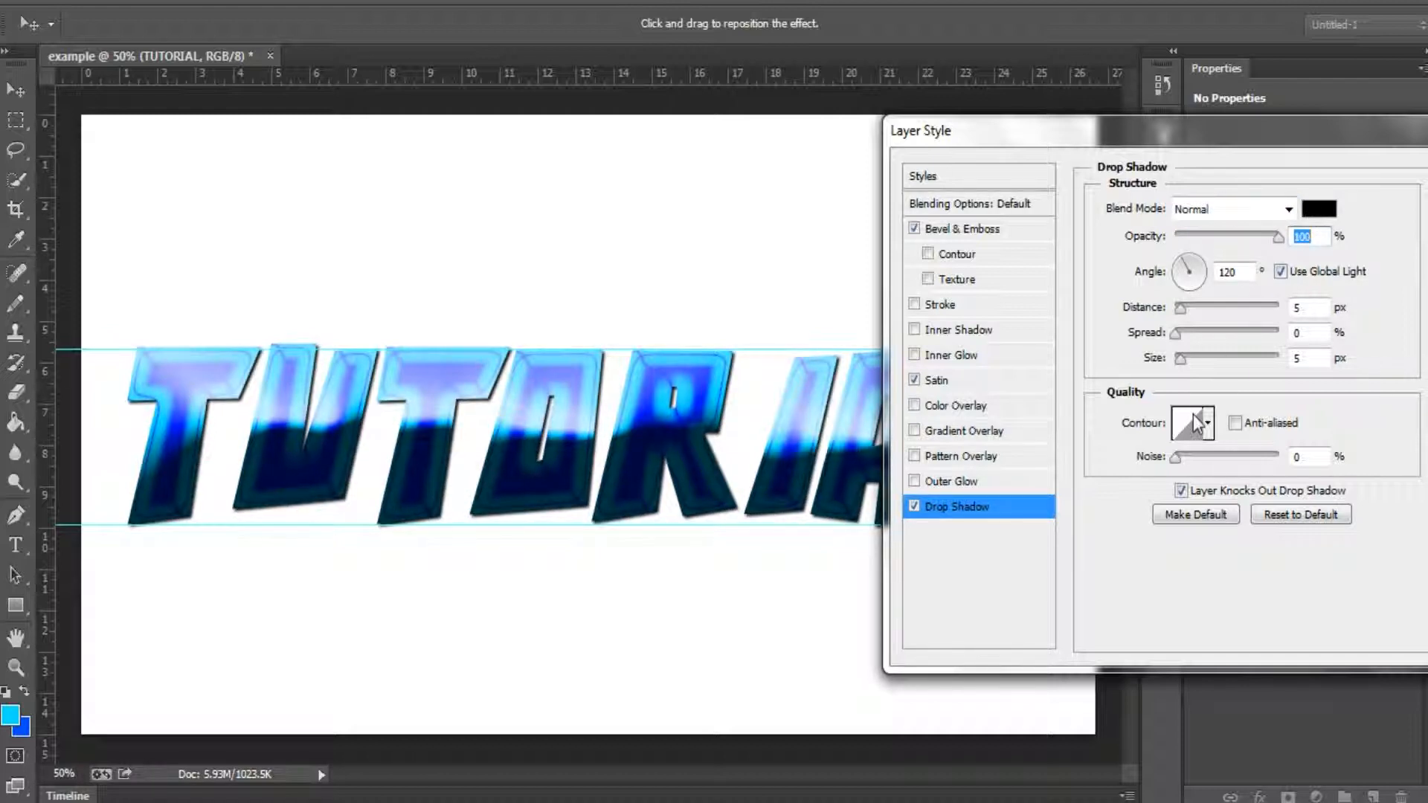
Step: Turn the Outer Glow back on and apply the layer style to the TUTORIAL text
left_click(992, 480)
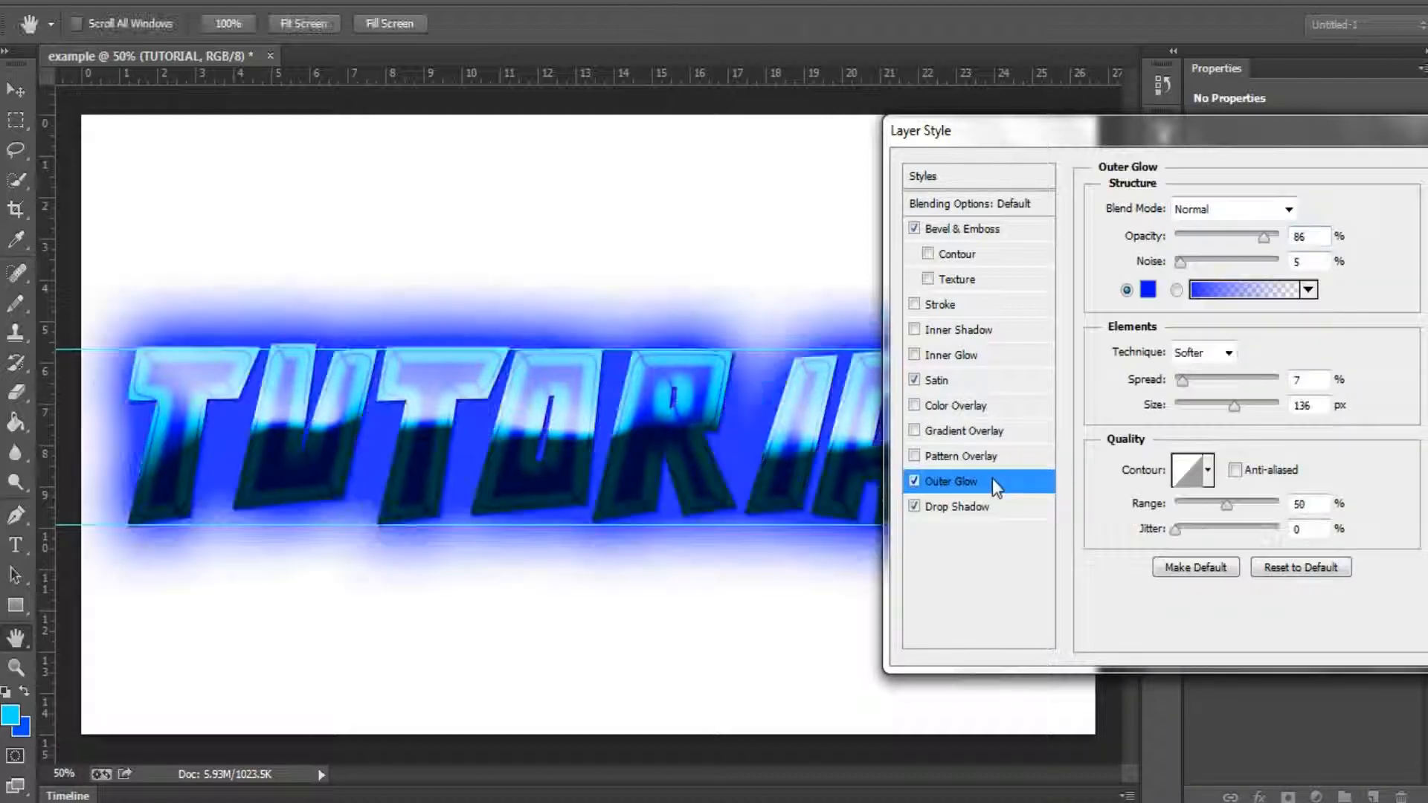
left_click_drag(1255, 116, 1067, 234)
left_click(1304, 290)
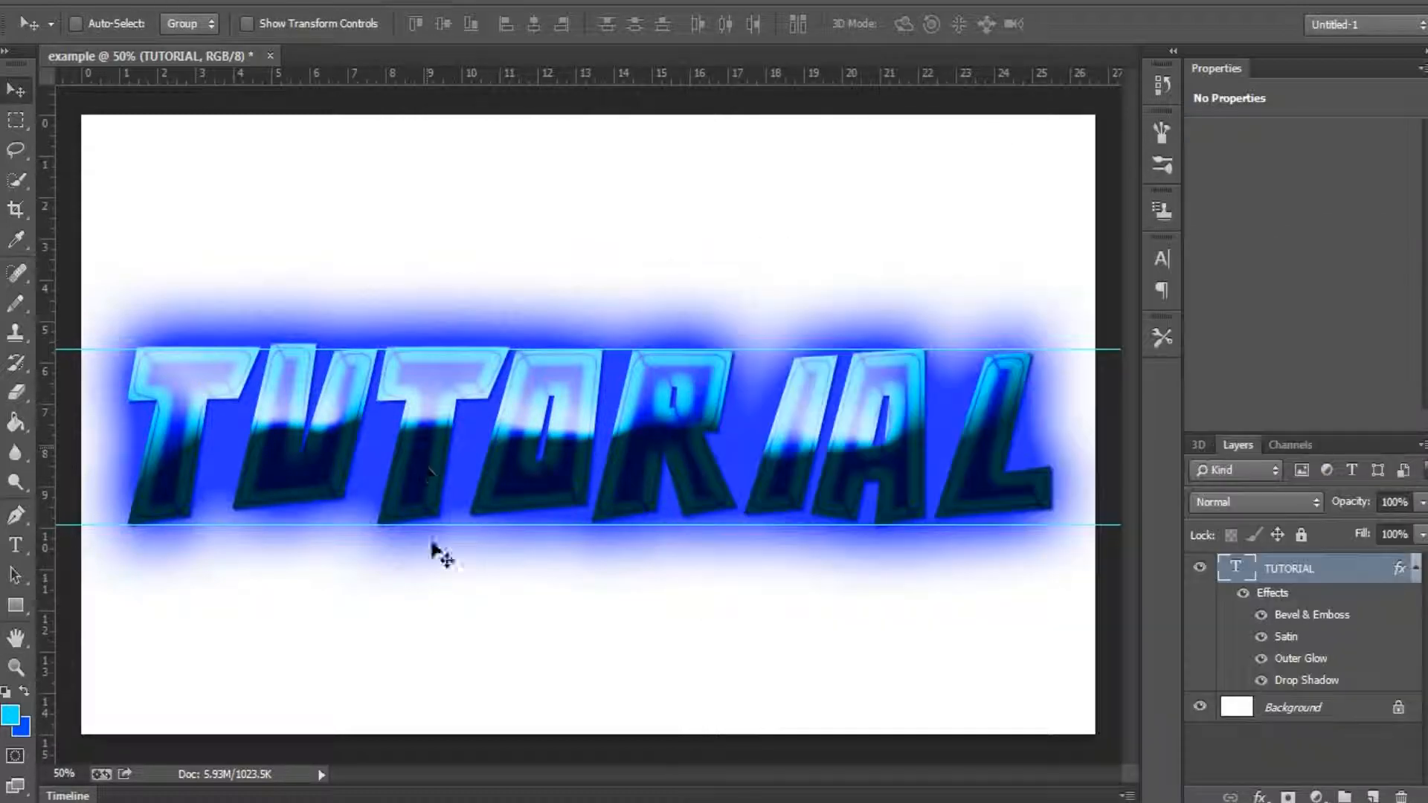
Step: Collapse the effects list of the TUTORIAL layer, and reopen and close its layer style settings without changes
left_click(1415, 571)
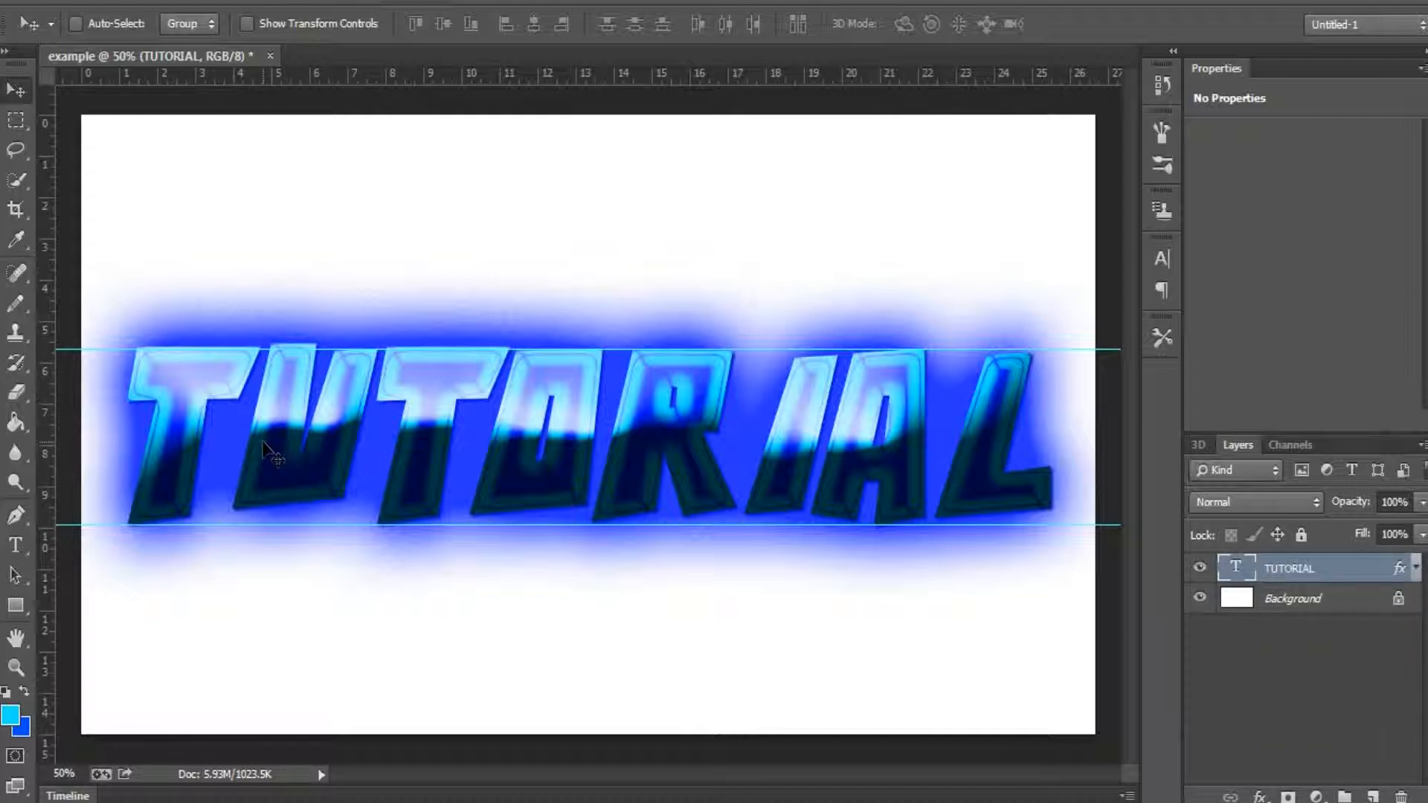
double_click(1346, 587)
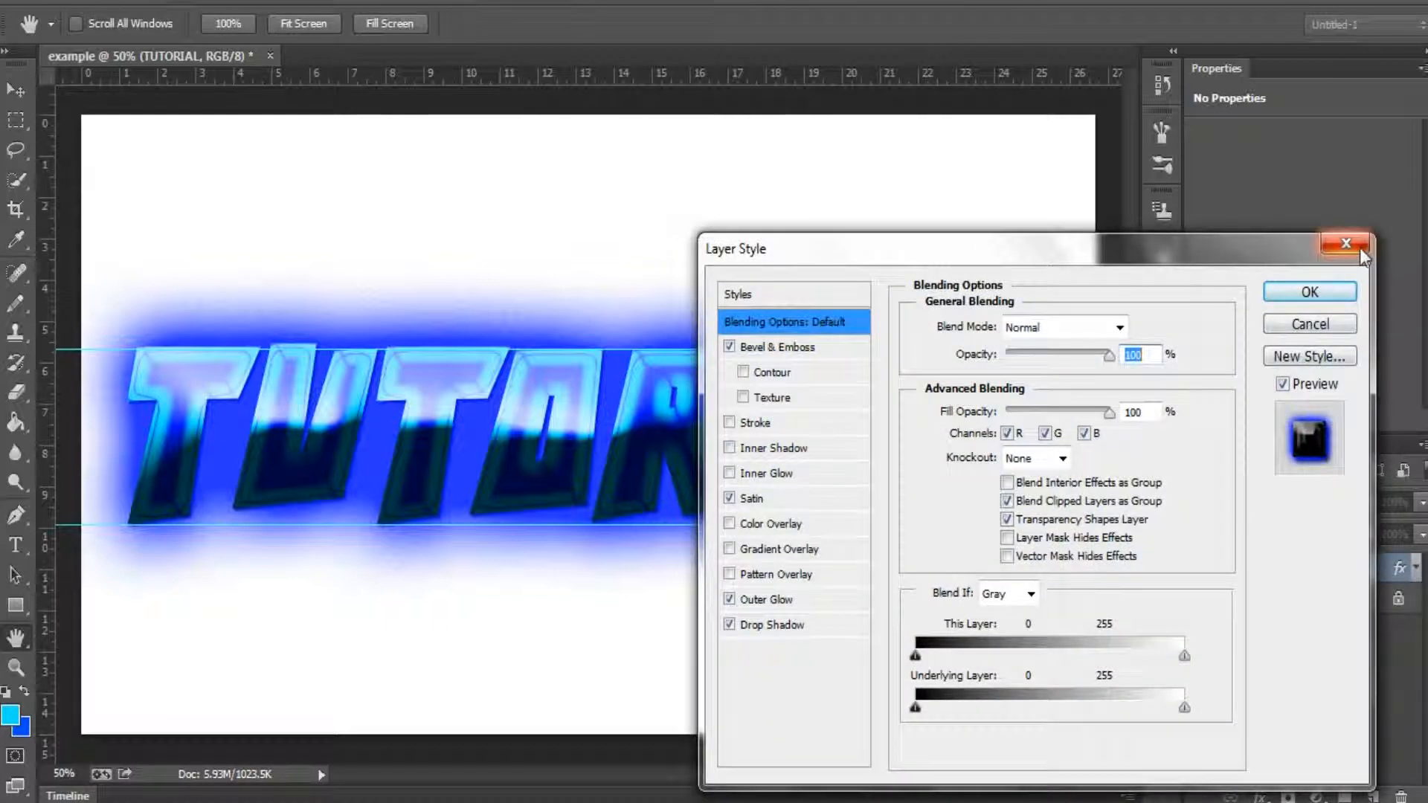
left_click(1360, 251)
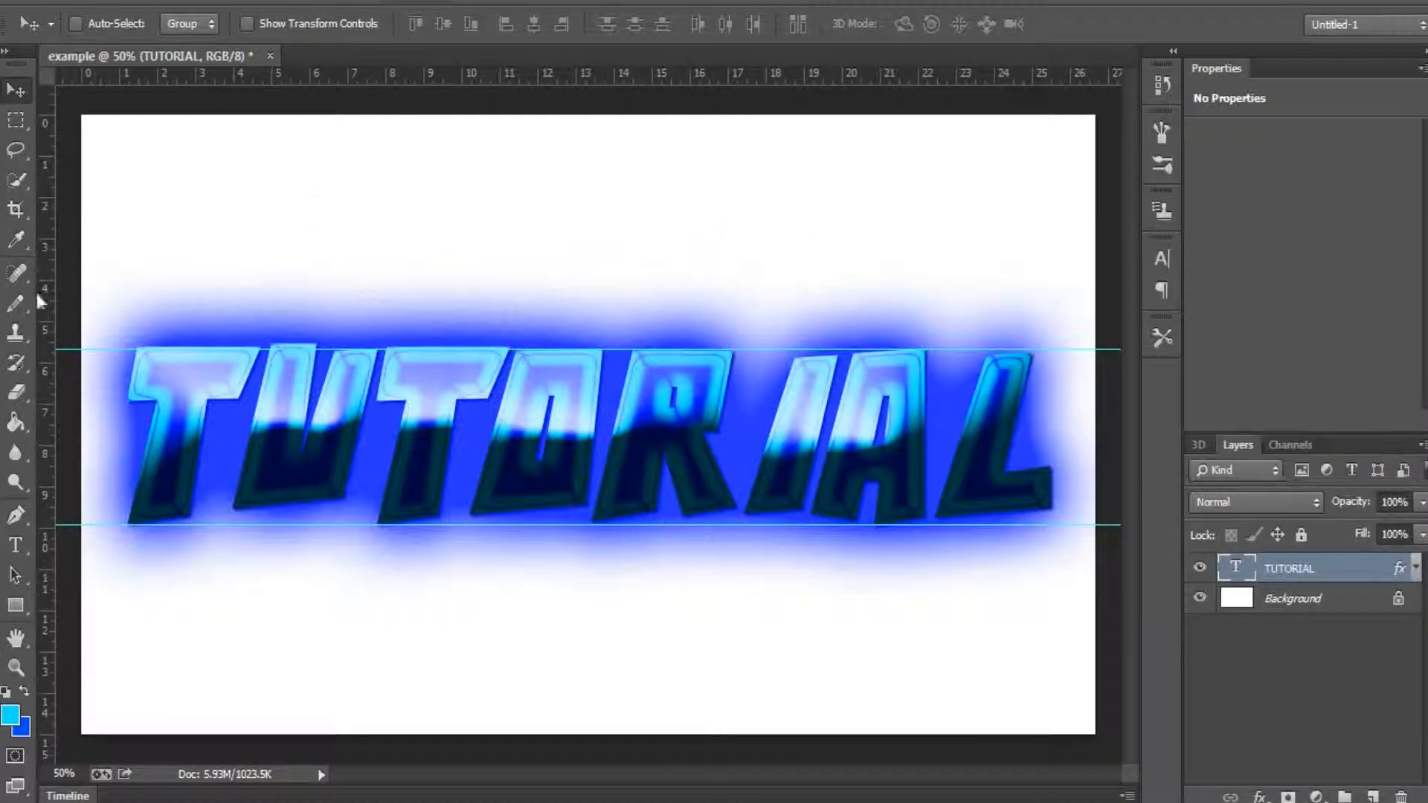
Step: Try cropping the image to a thin strip across the TUTORIAL text, and discard the crop
left_click(7, 218)
left_click_drag(207, 408, 520, 399)
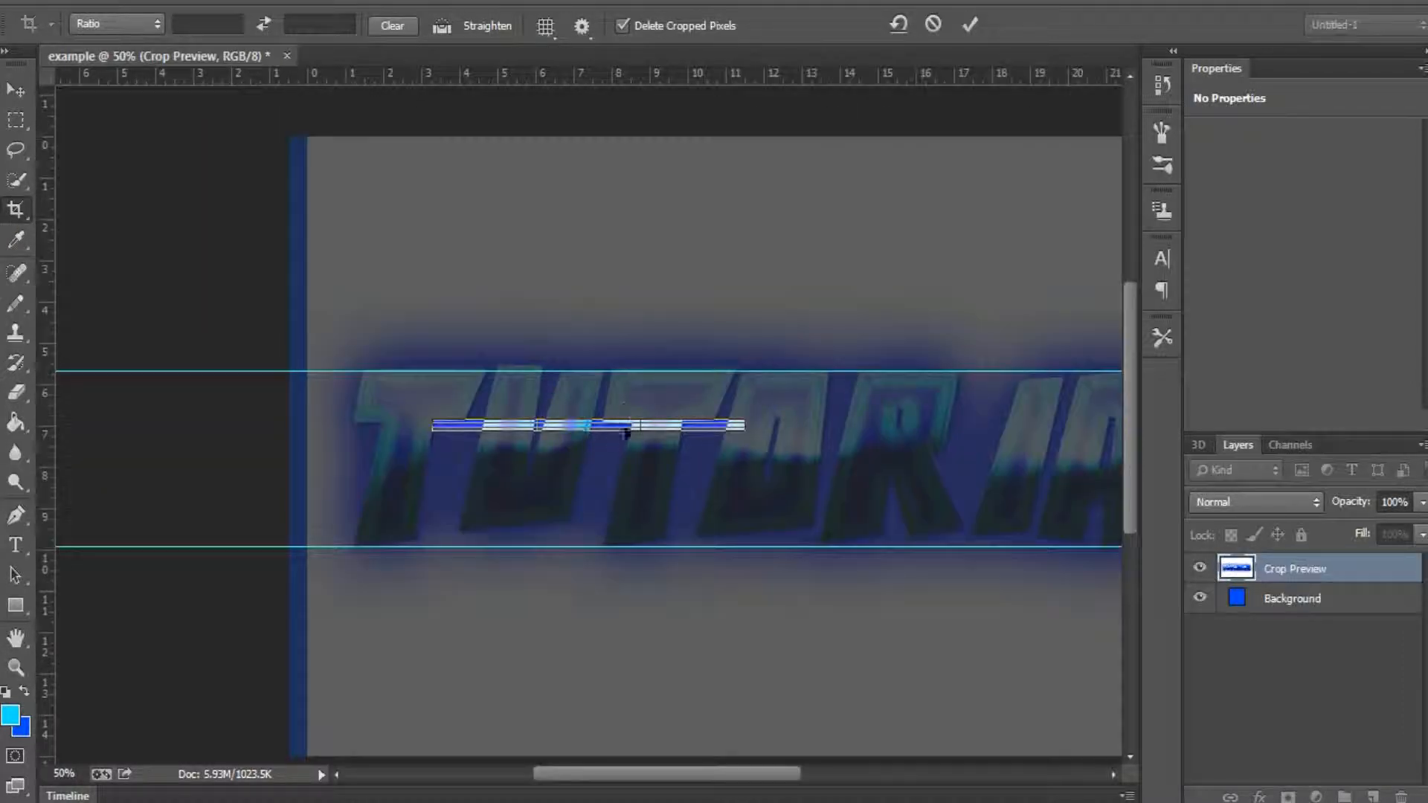
key("ctrl+z")
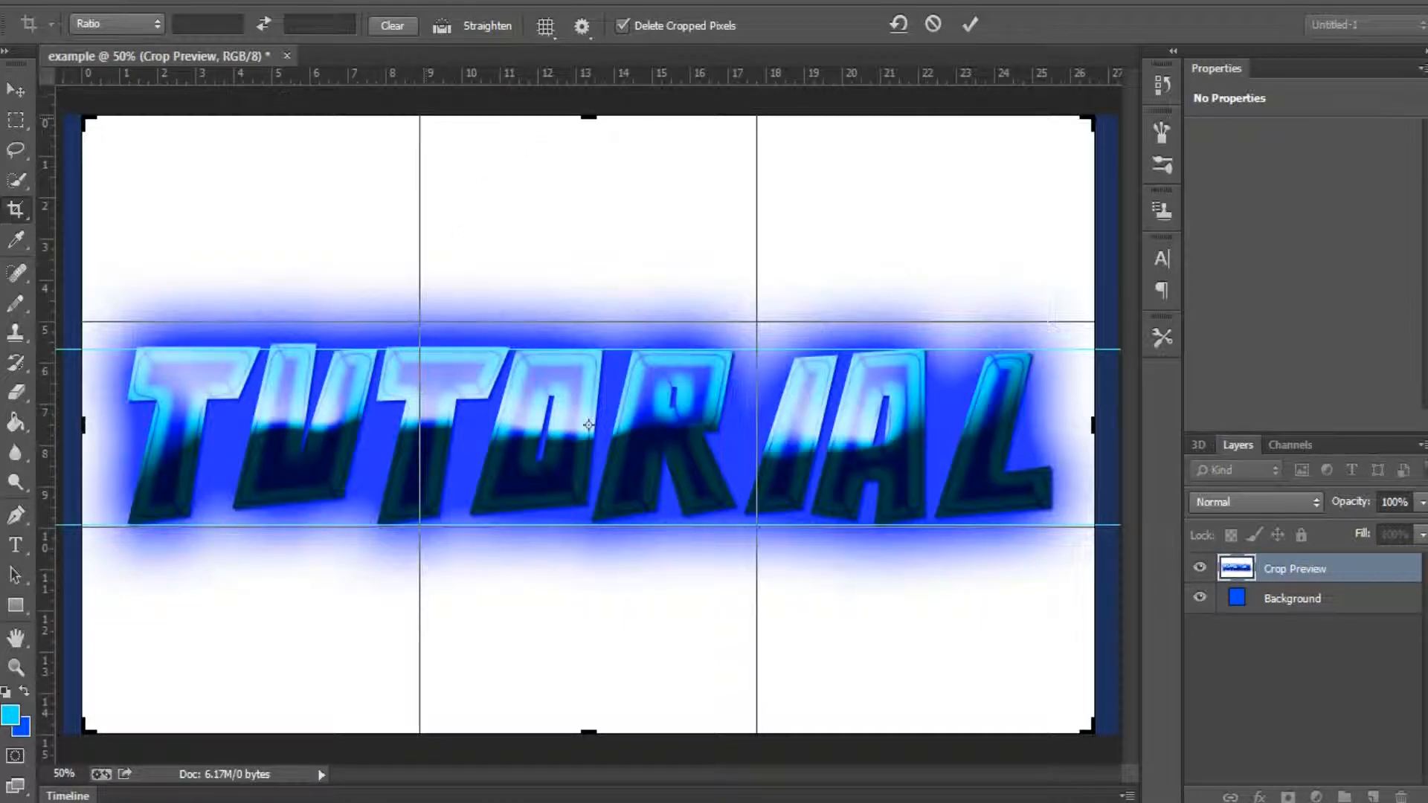
left_click(15, 90)
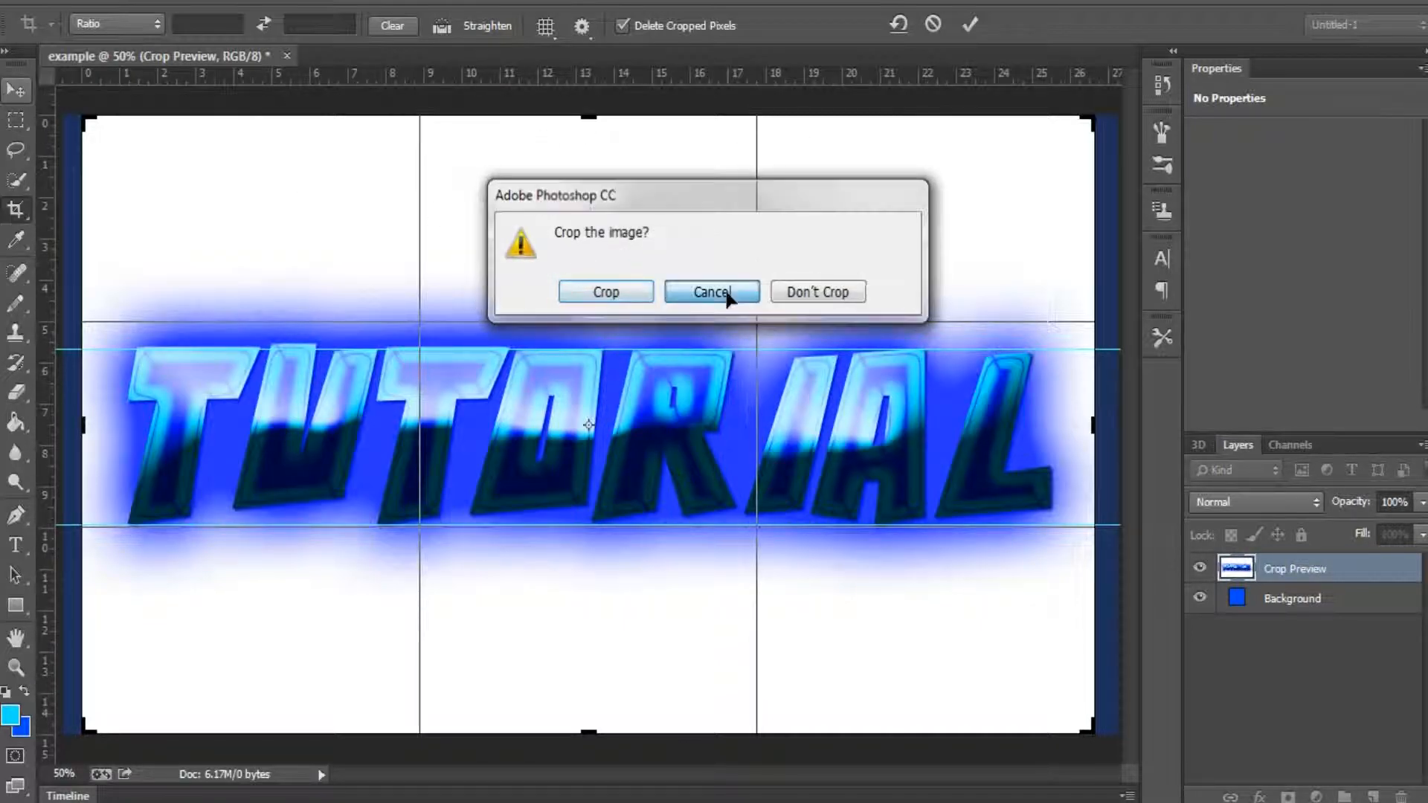
left_click(725, 294)
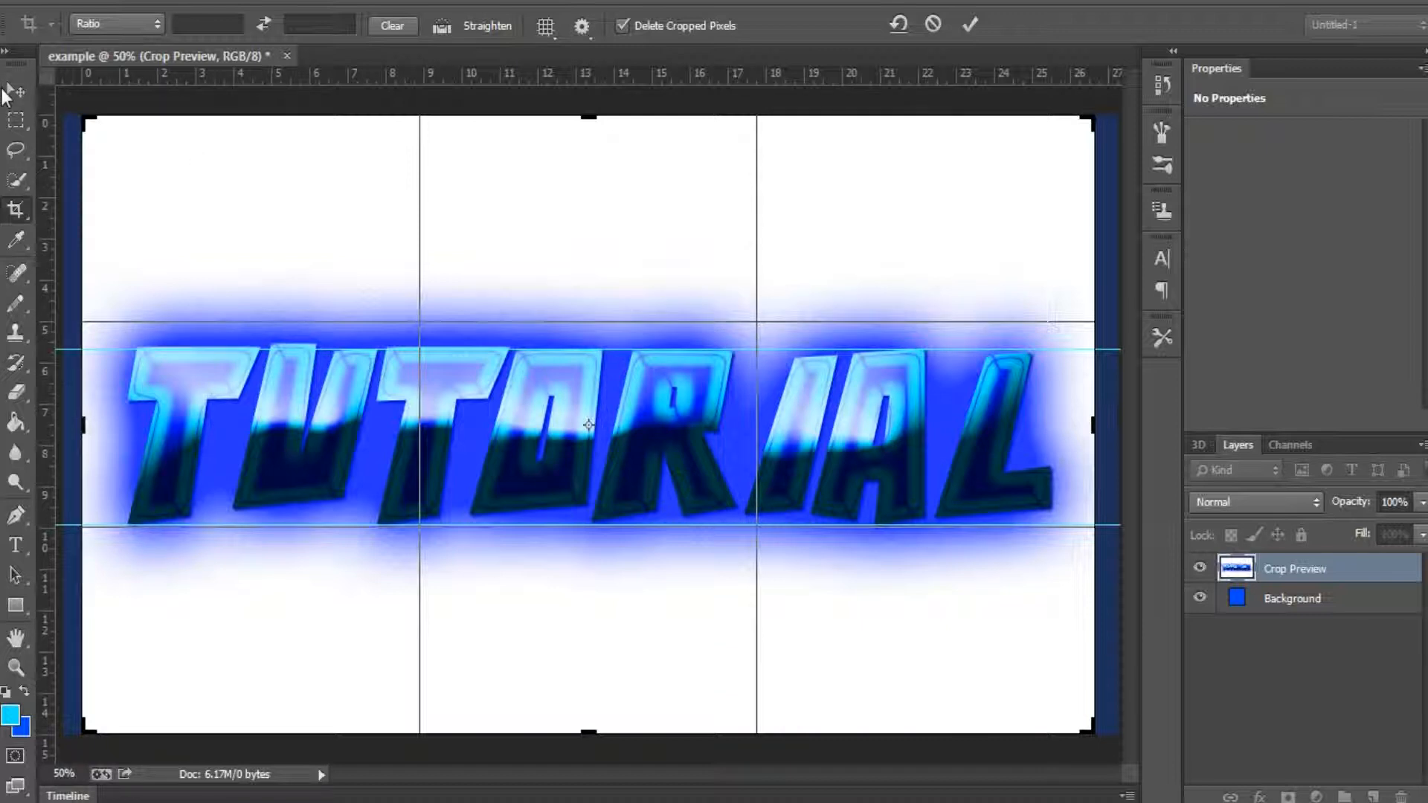
left_click(16, 90)
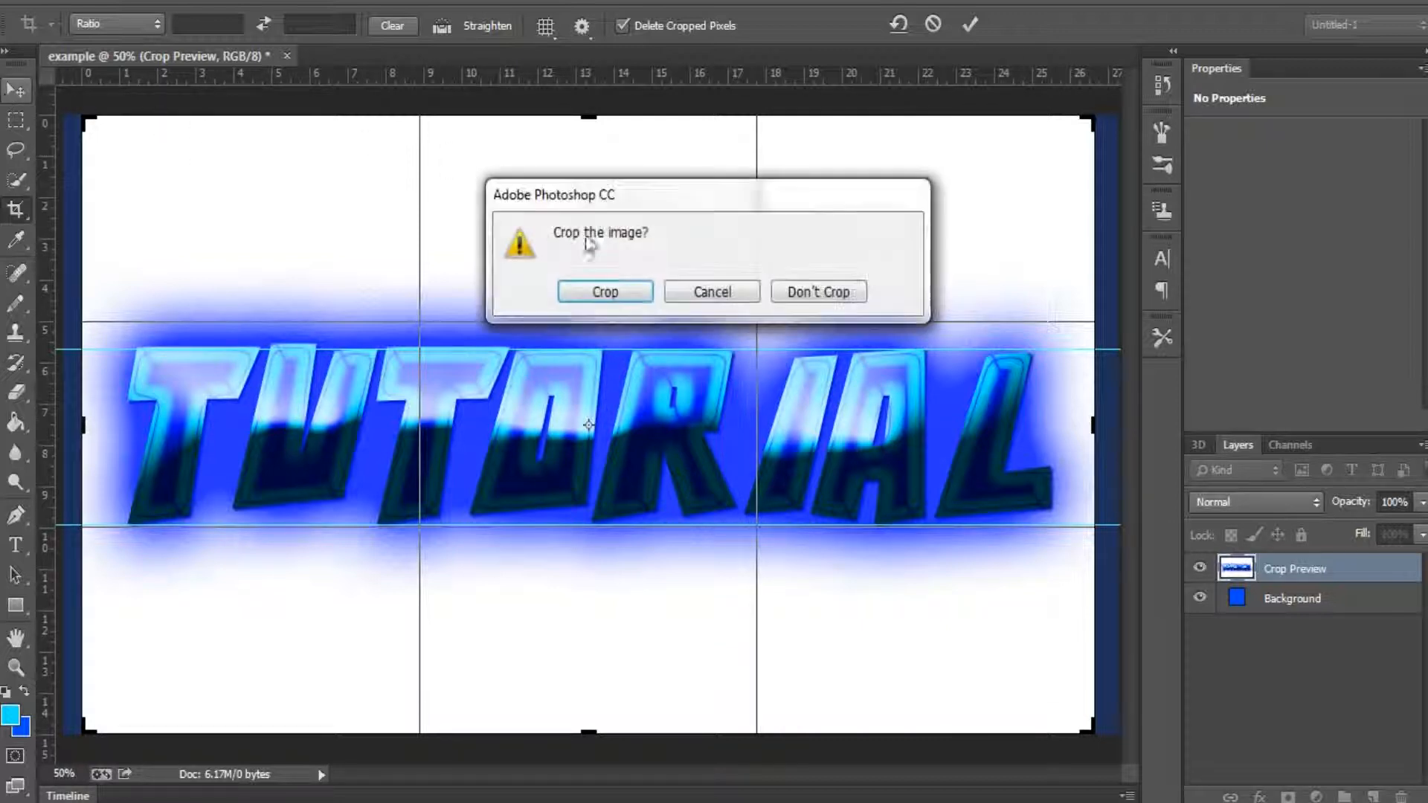
left_click(811, 293)
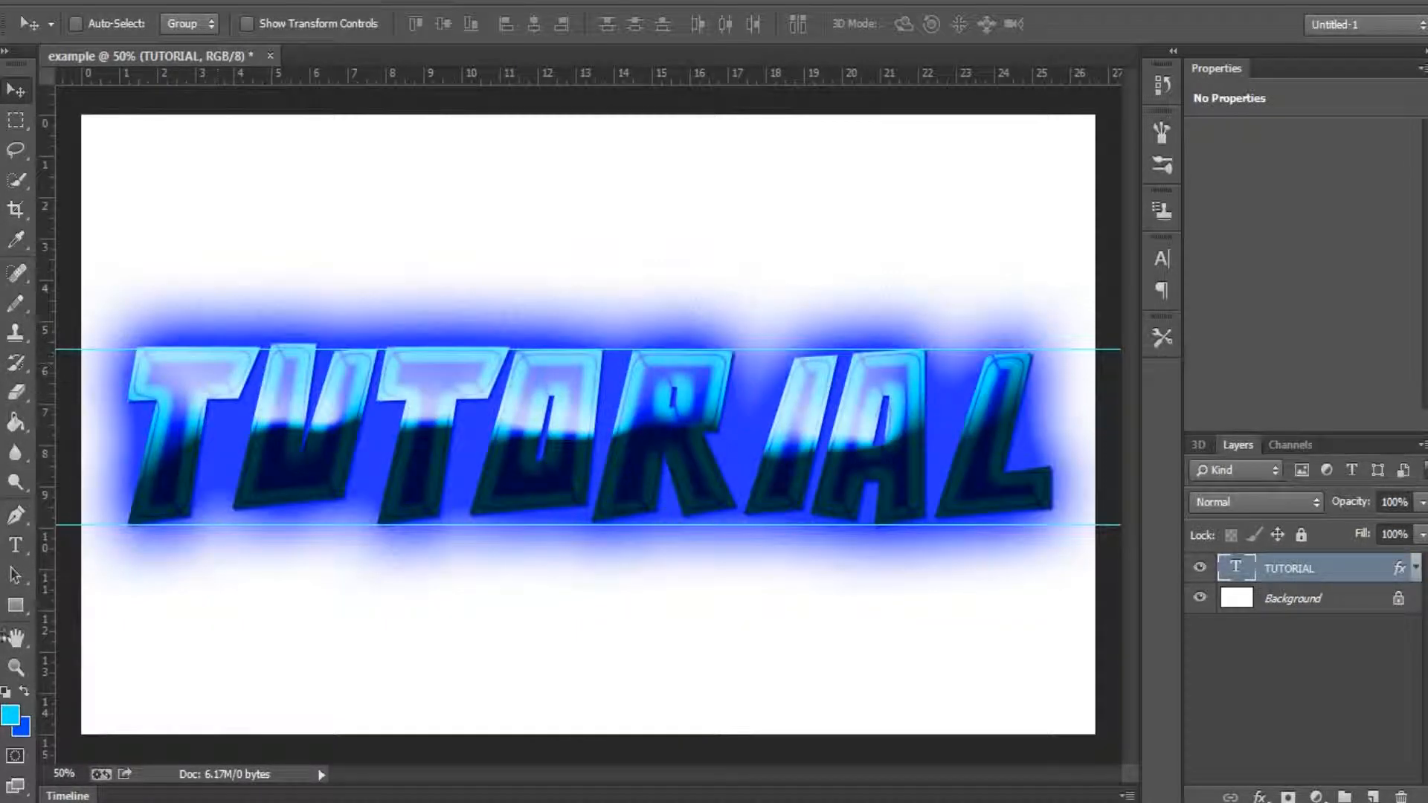
left_click(16, 606)
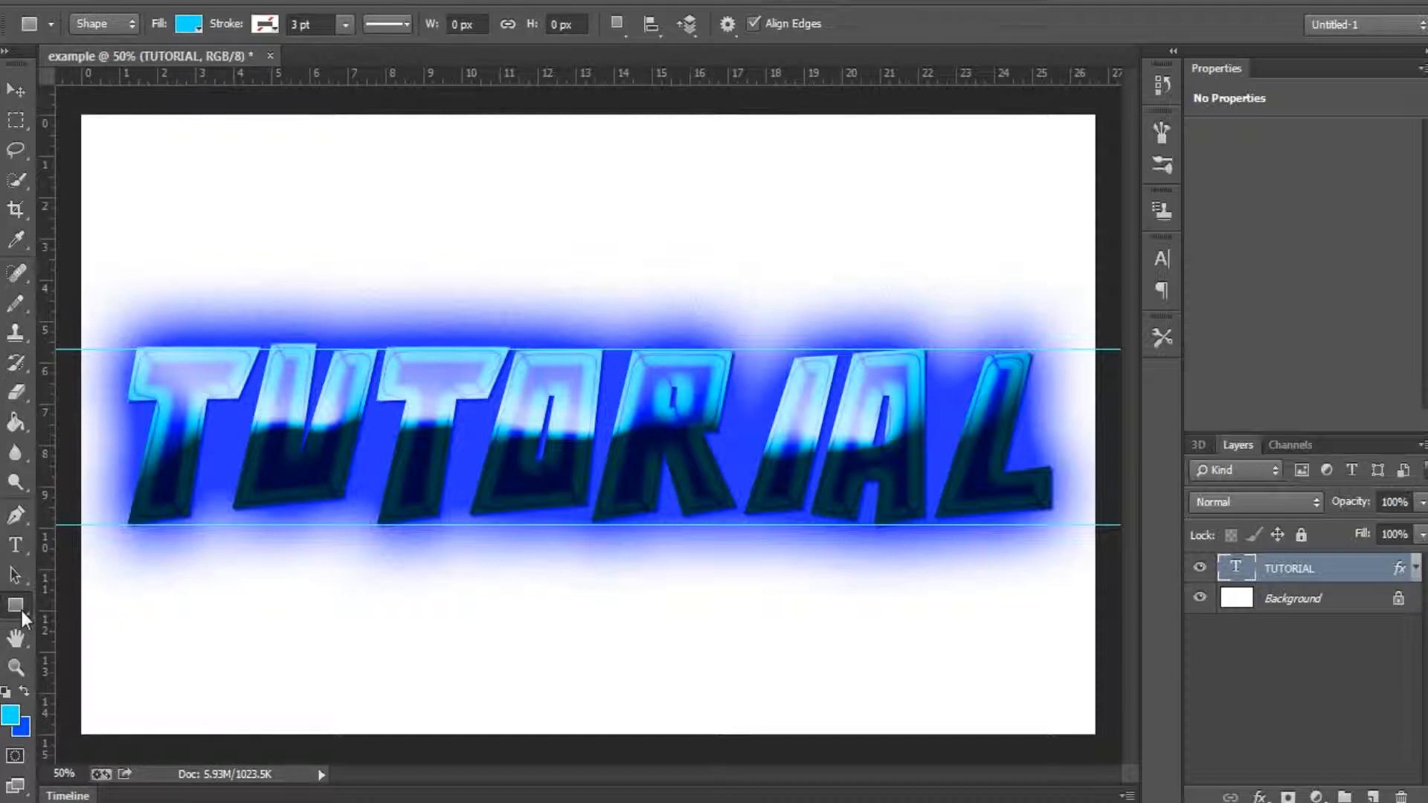
left_click(25, 95)
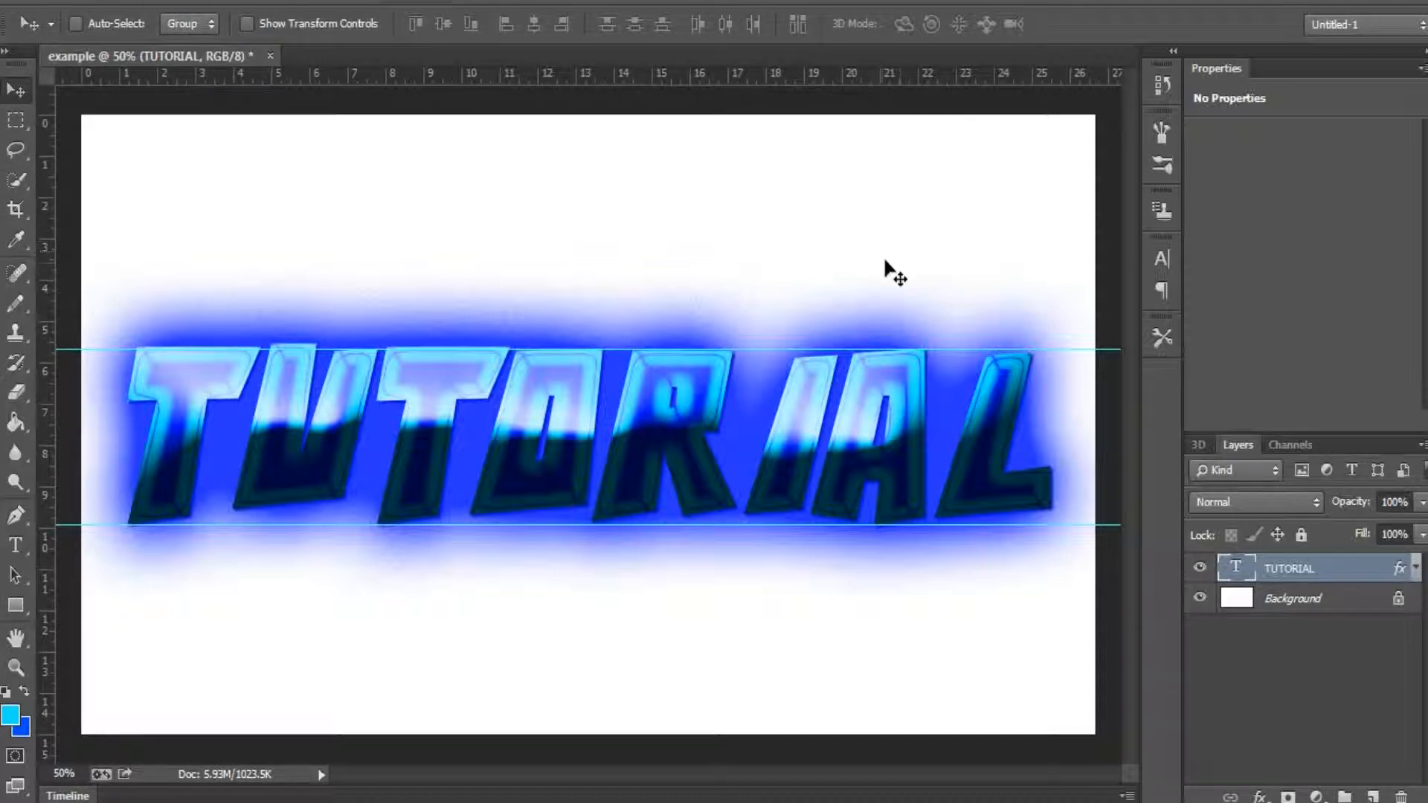